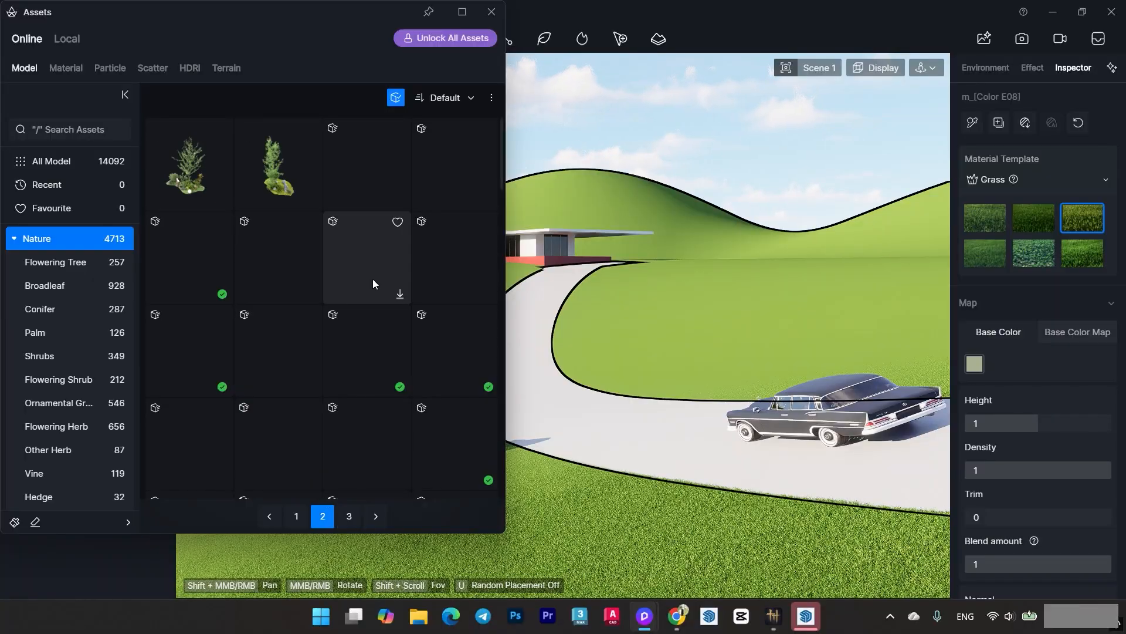
Browse the Nature models and the Natural Raw Material and Outdoor Ground material categories in the online asset library.
scroll(378, 301, "down", 1)
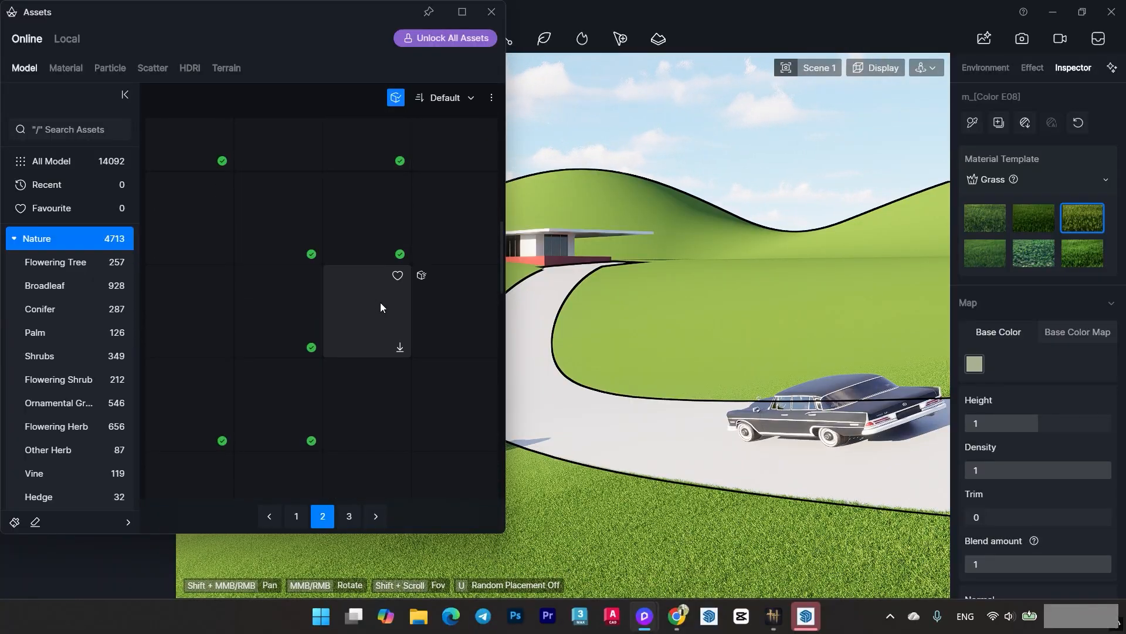
left_click(66, 68)
scroll(57, 394, "down", 3)
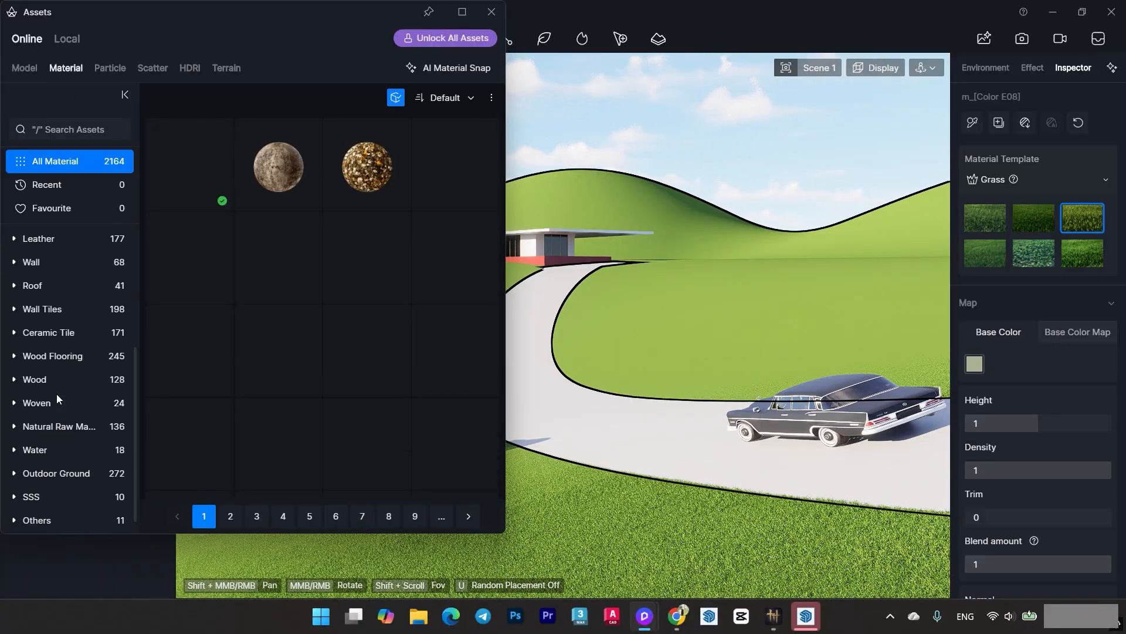
left_click(59, 472)
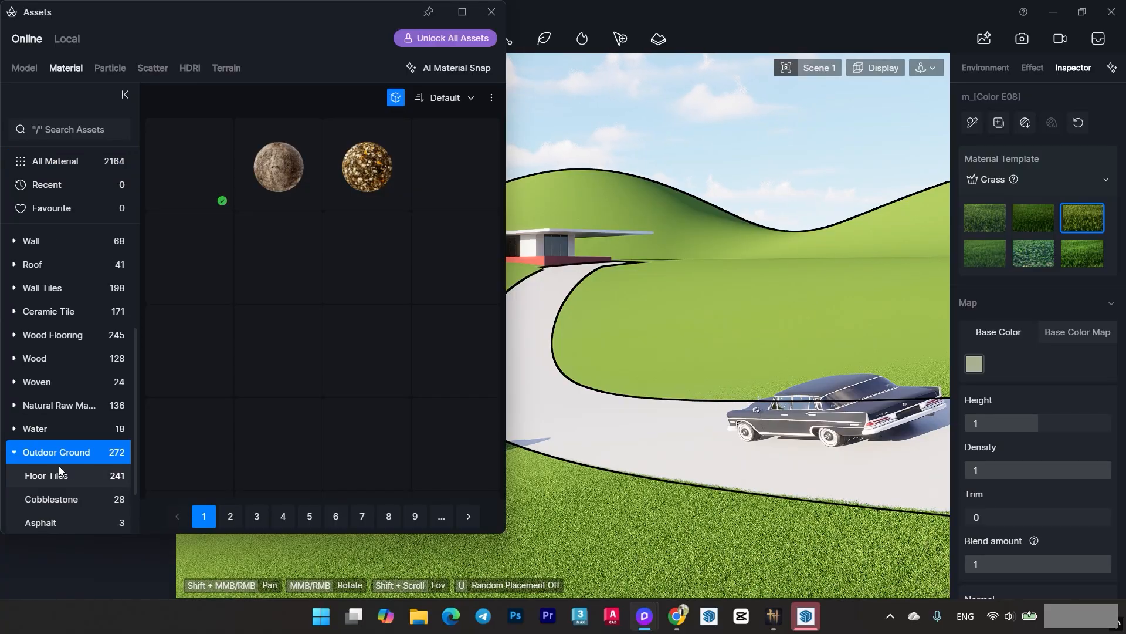
left_click(66, 404)
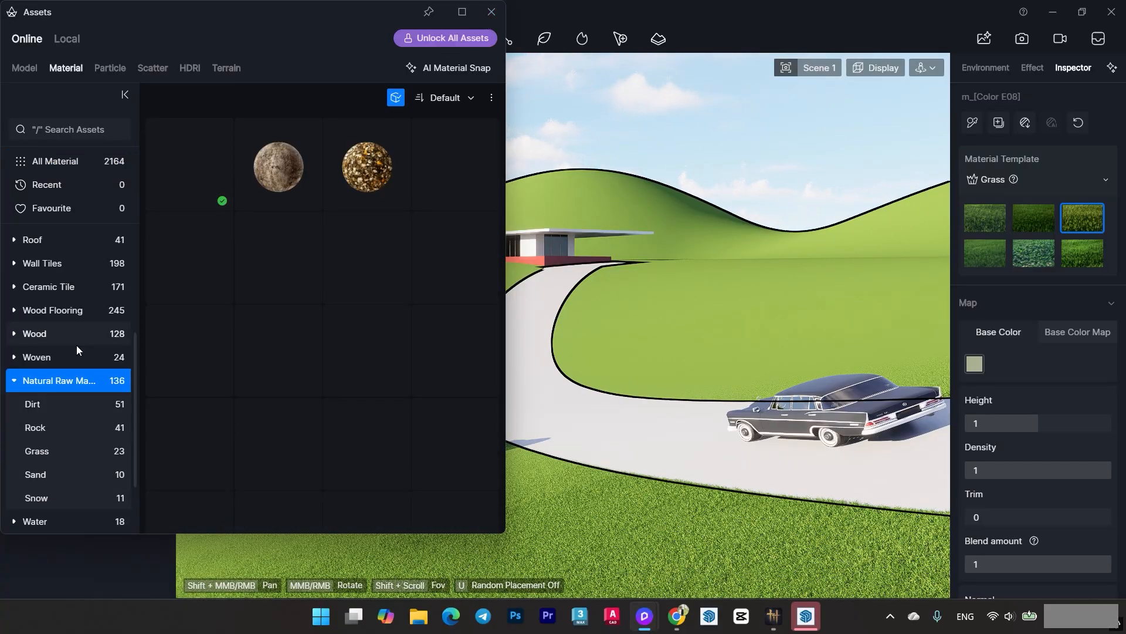
scroll(76, 352, "down", 2)
left_click(73, 451)
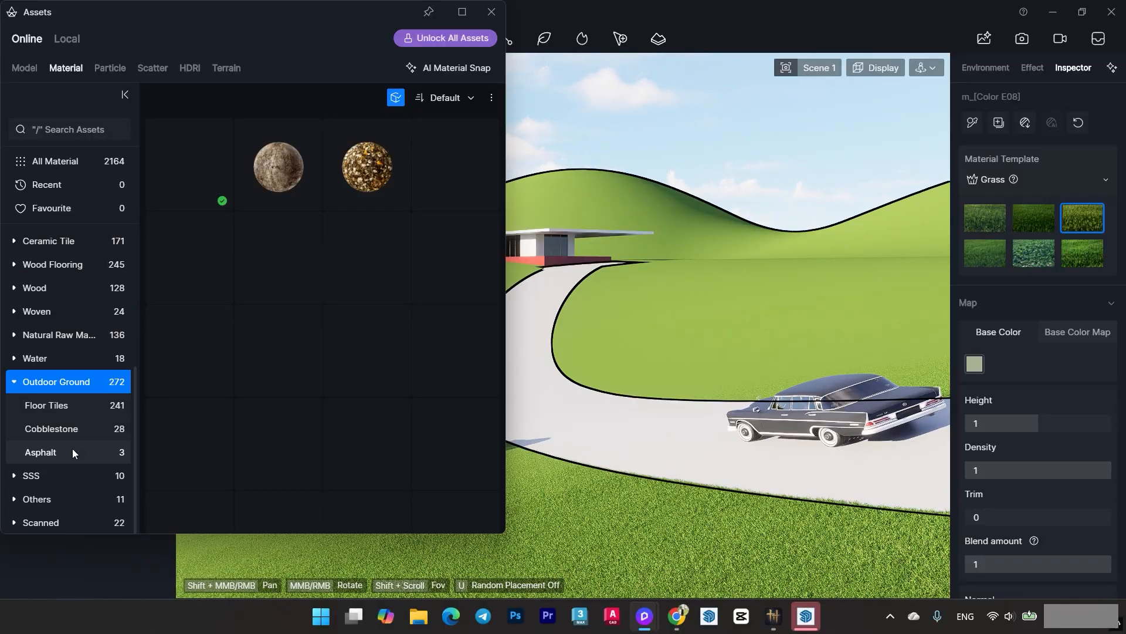
left_click(491, 11)
middle_click_drag(513, 311, 508, 314)
scroll(660, 511, "up", 3)
middle_click_drag(660, 512, 648, 503)
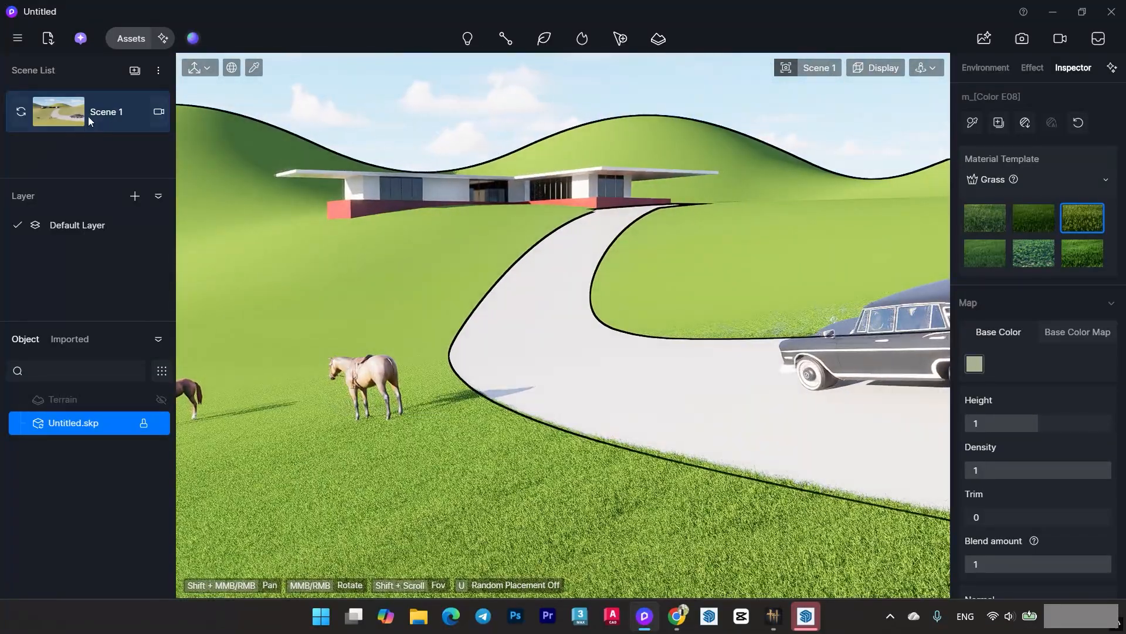
Look through the full material list and the second page of Nature models in the online asset library.
left_click(131, 39)
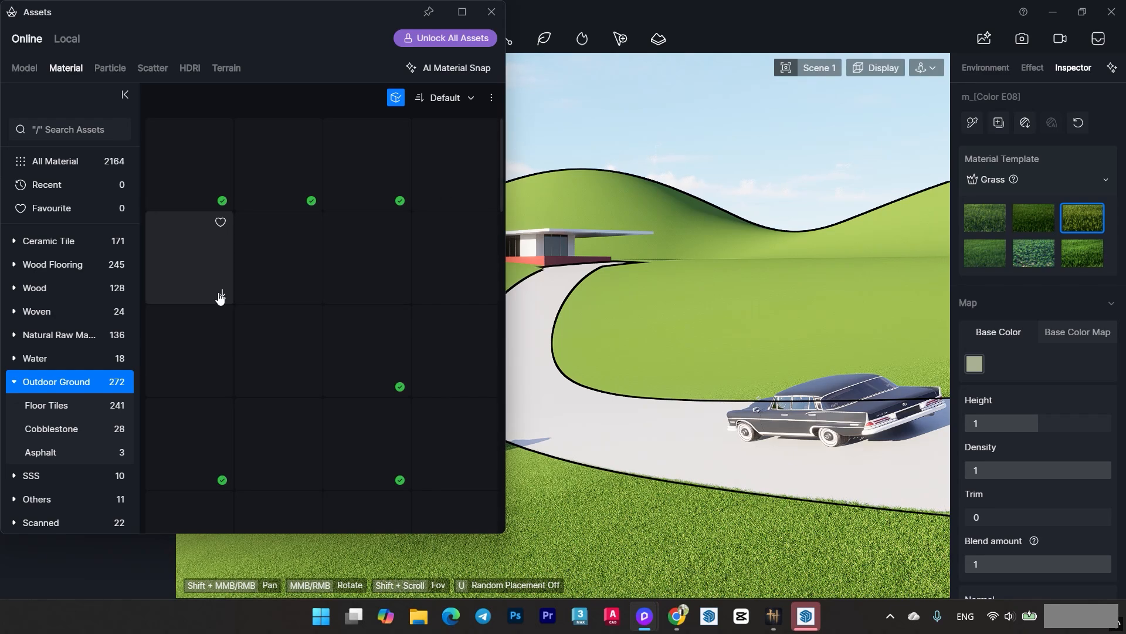
left_click(56, 243)
left_click(63, 160)
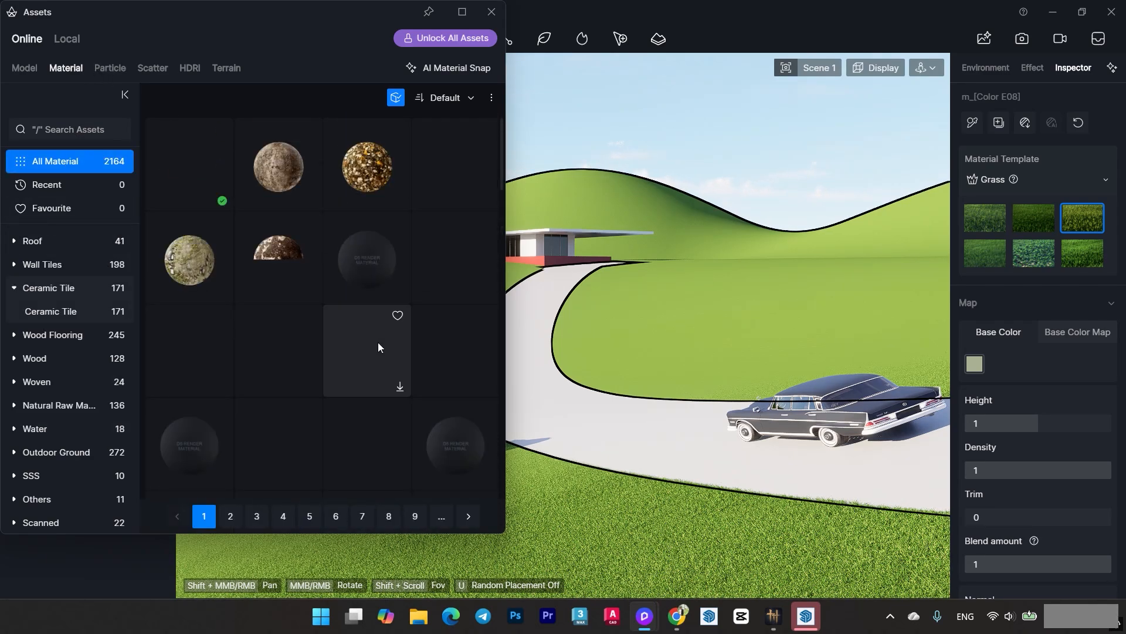
left_click(19, 69)
left_click(42, 237)
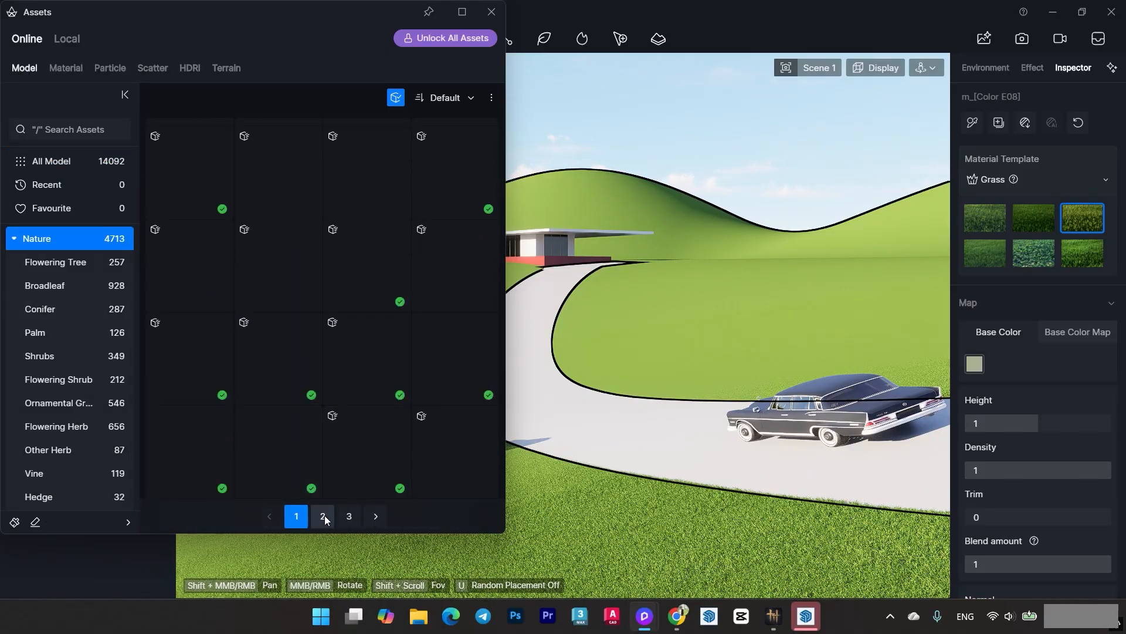
left_click(323, 515)
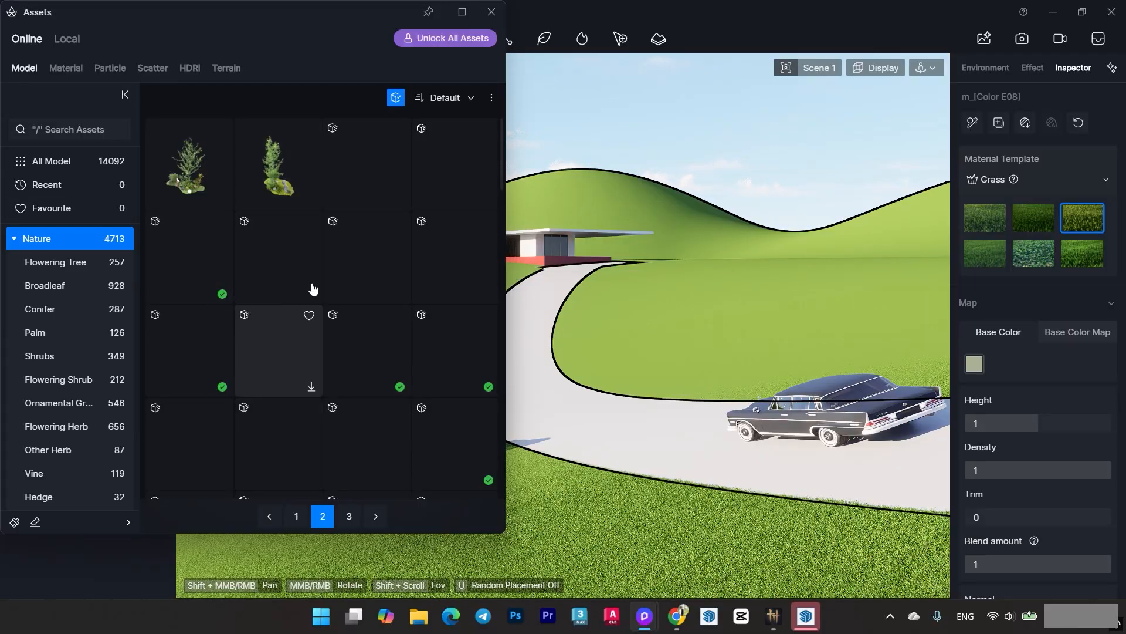
left_click(492, 11)
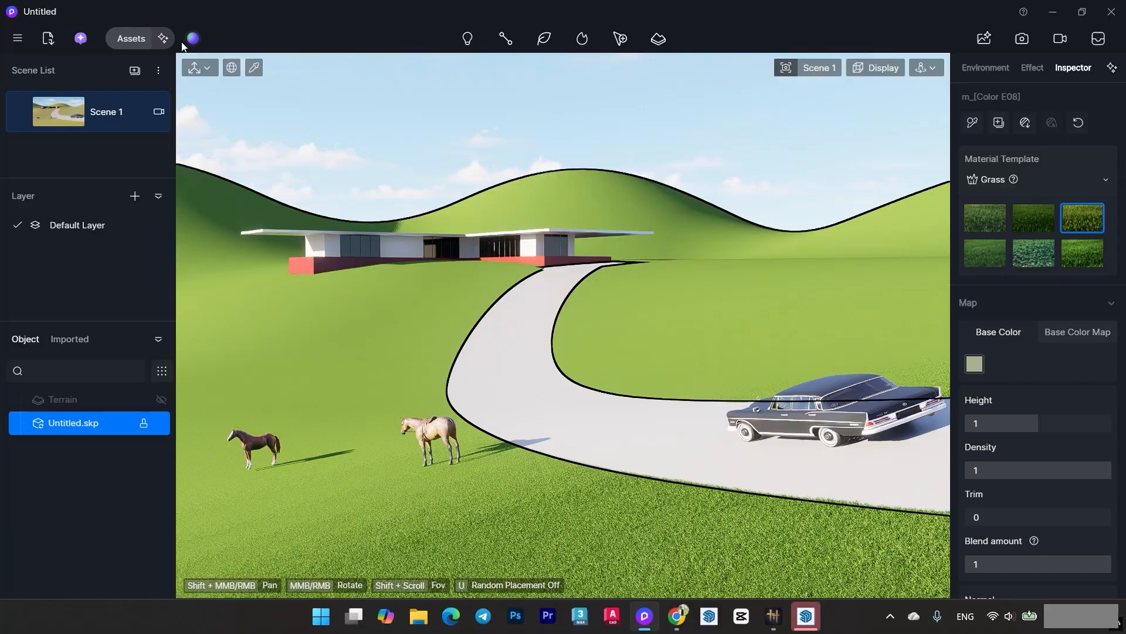
left_click(137, 37)
left_click(491, 13)
Apply the asphalt 01 material from the Outdoor Ground category to the curved driveway.
left_click(136, 37)
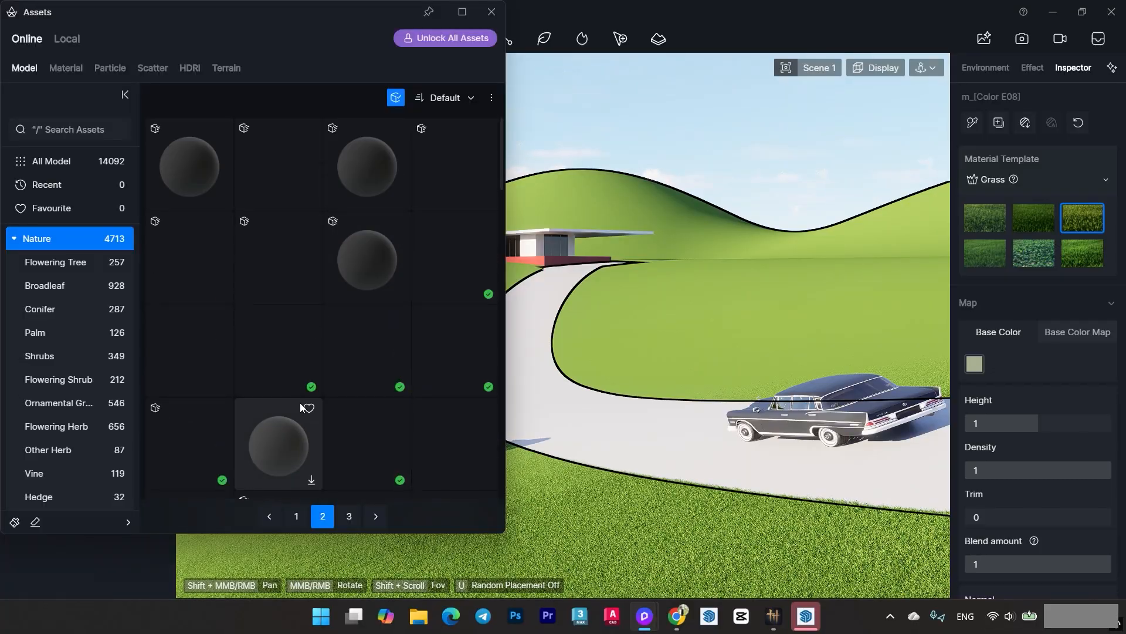
left_click(74, 71)
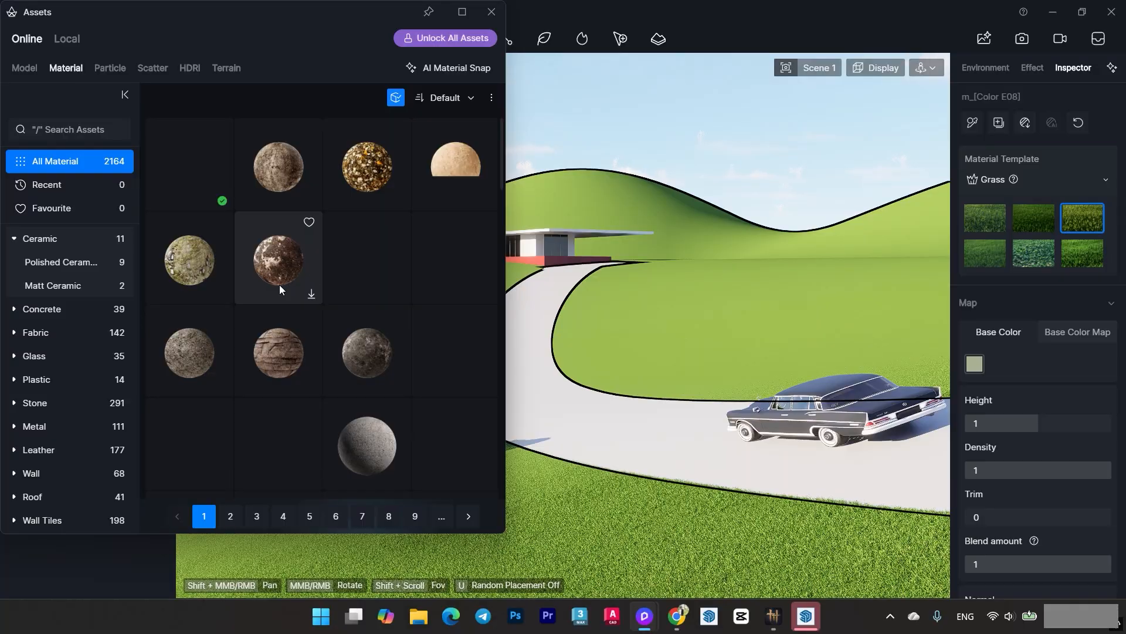
scroll(343, 354, "down", 5)
scroll(357, 414, "up", 5)
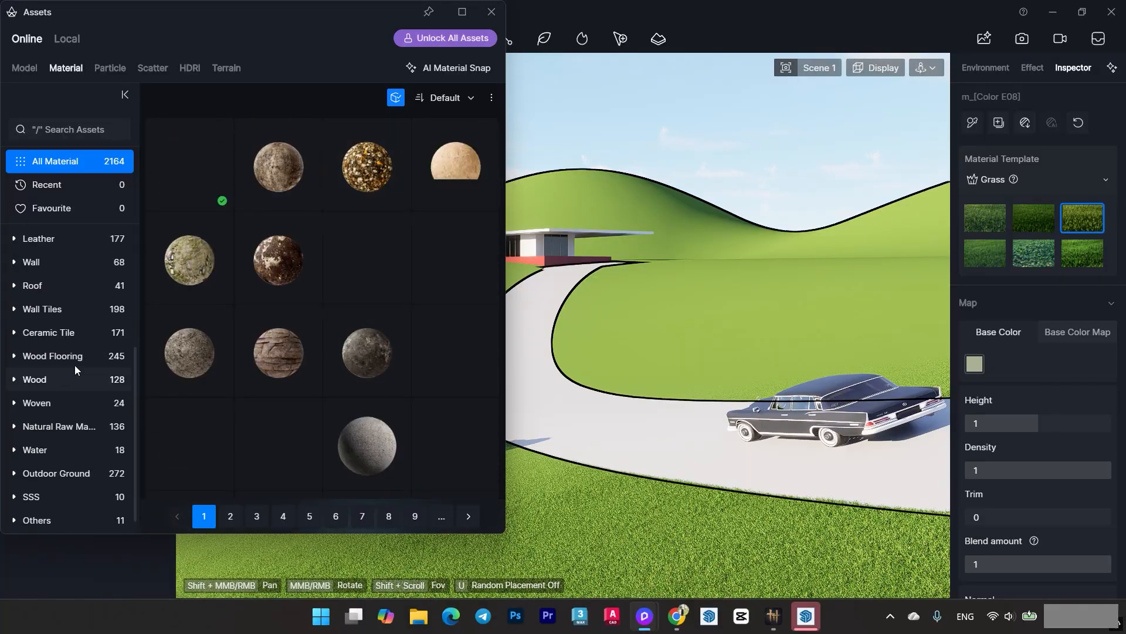
left_click(66, 472)
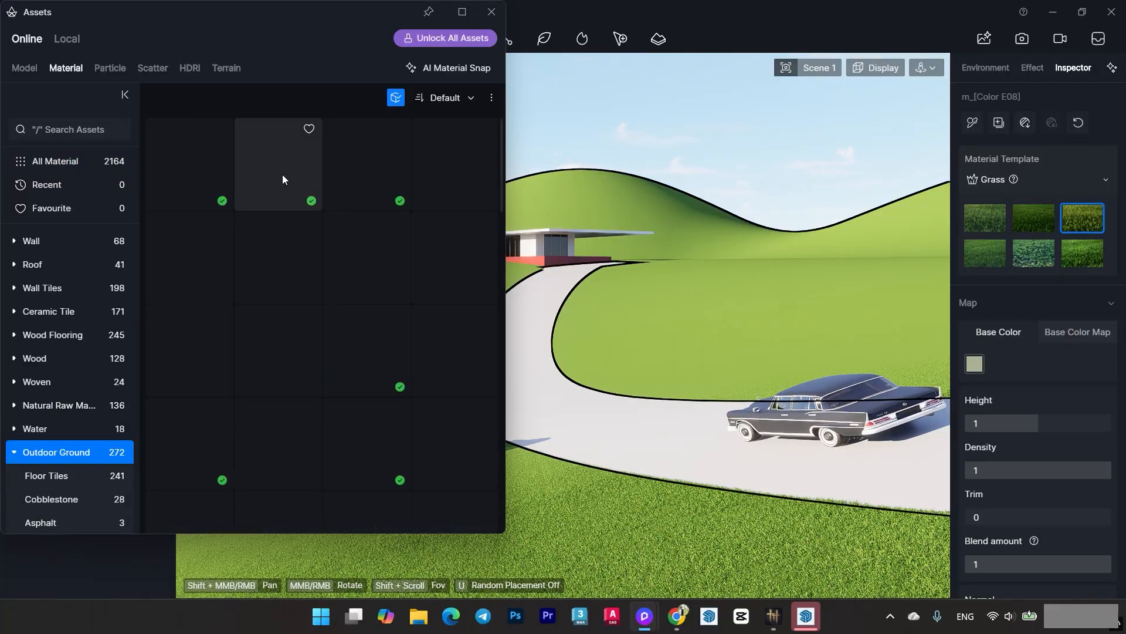
left_click(189, 167)
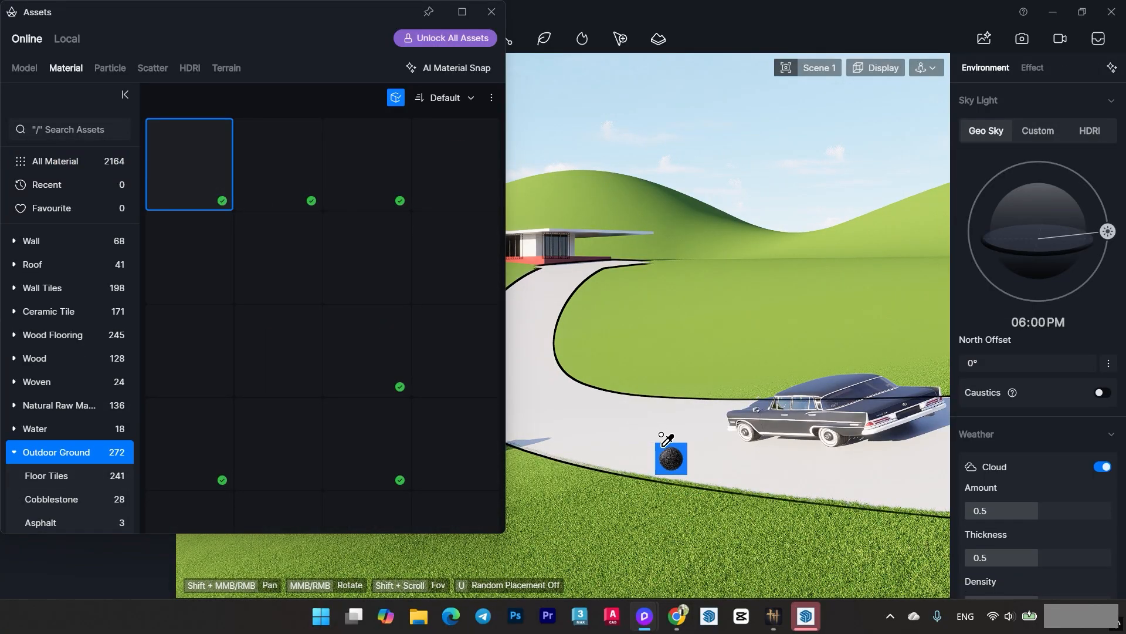
left_click(672, 438)
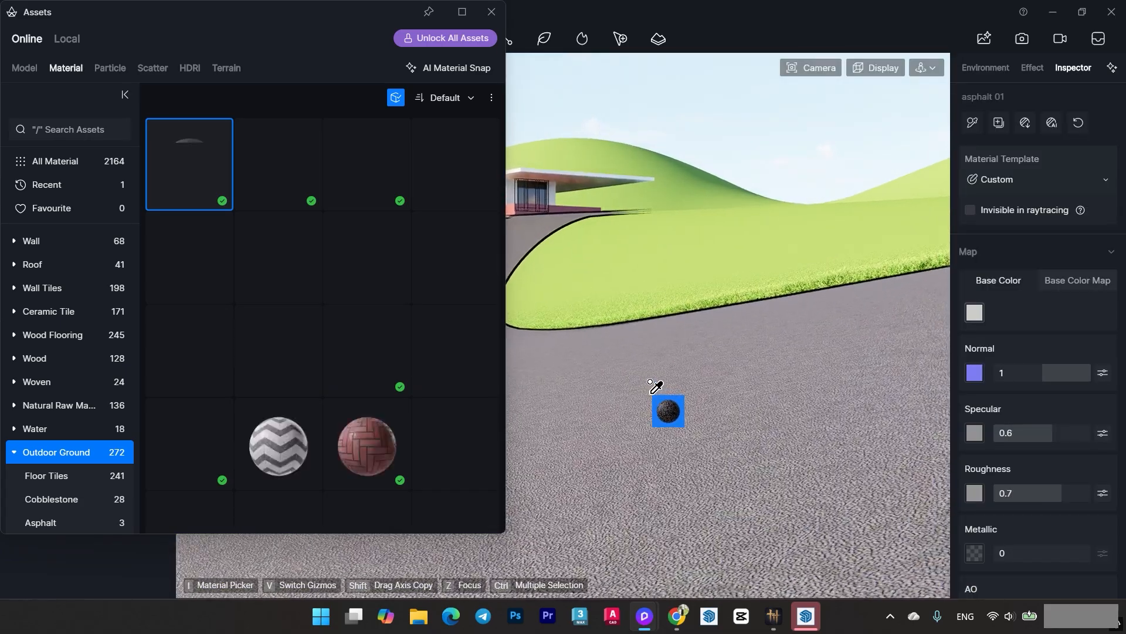
Set the driveway asphalt's UV stretch to 0.340 in X and Y, and return to the Scene 1 view.
left_click(491, 12)
scroll(567, 321, "down", 2)
middle_click_drag(568, 322, 563, 339)
scroll(564, 344, "down", 1)
scroll(565, 346, "up", 1)
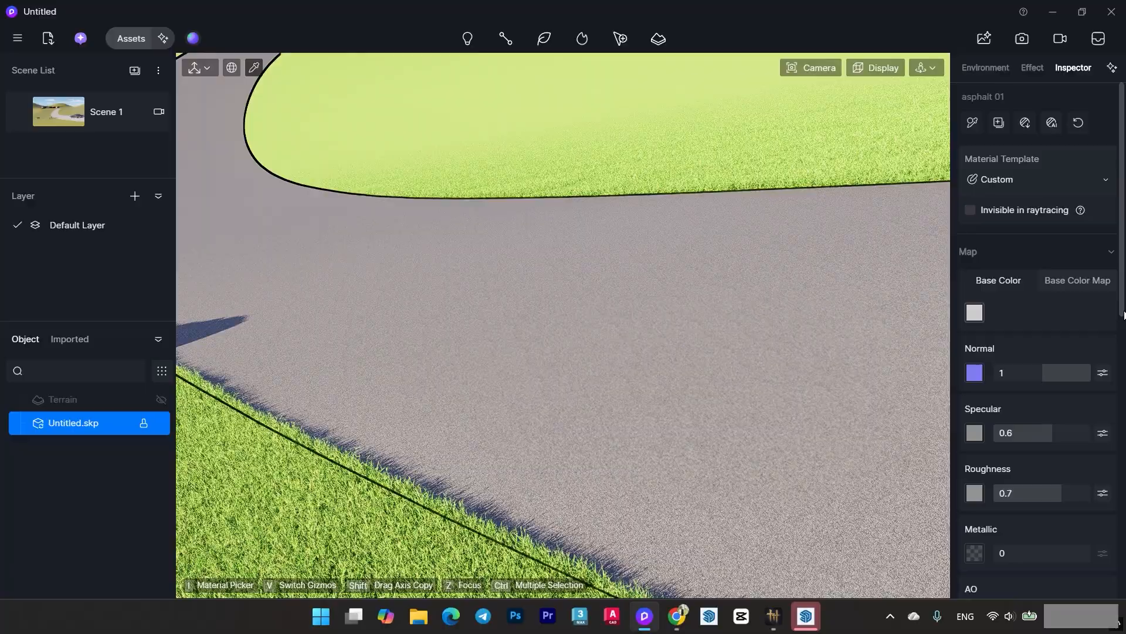
scroll(1026, 488, "down", 6)
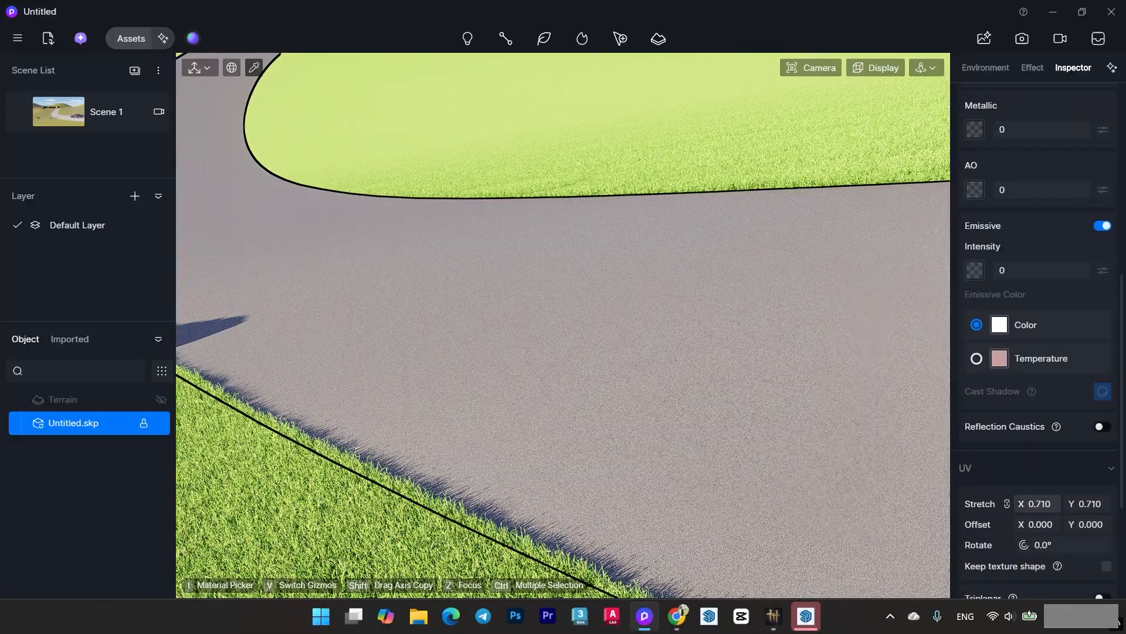
left_click_drag(1037, 504, 1040, 504)
scroll(676, 419, "down", 3)
scroll(617, 368, "down", 3)
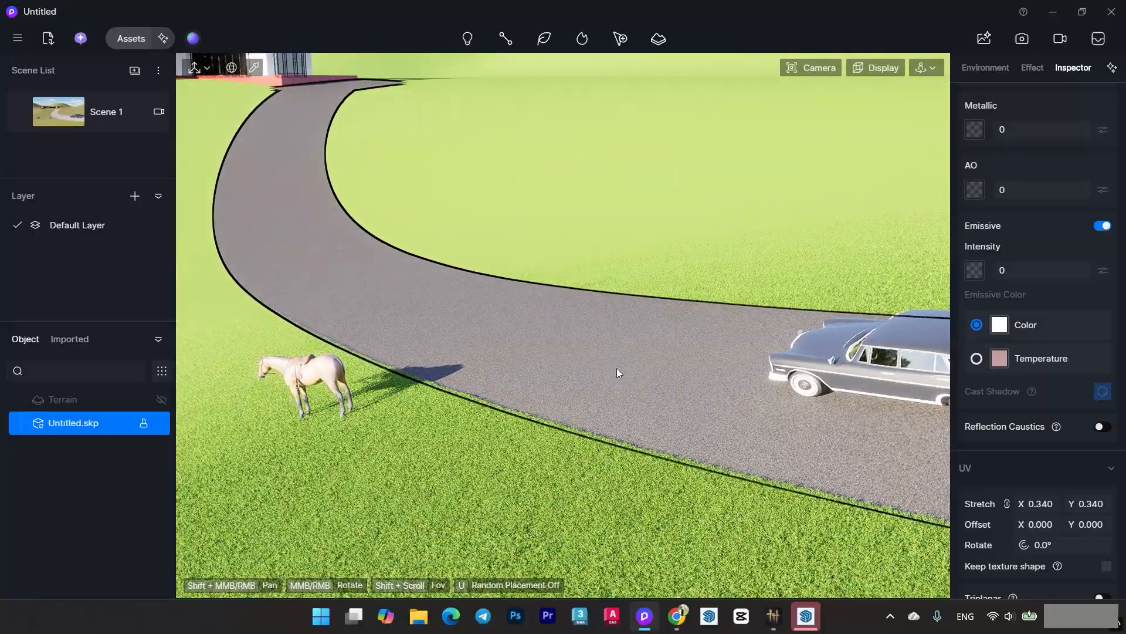
left_click(95, 120)
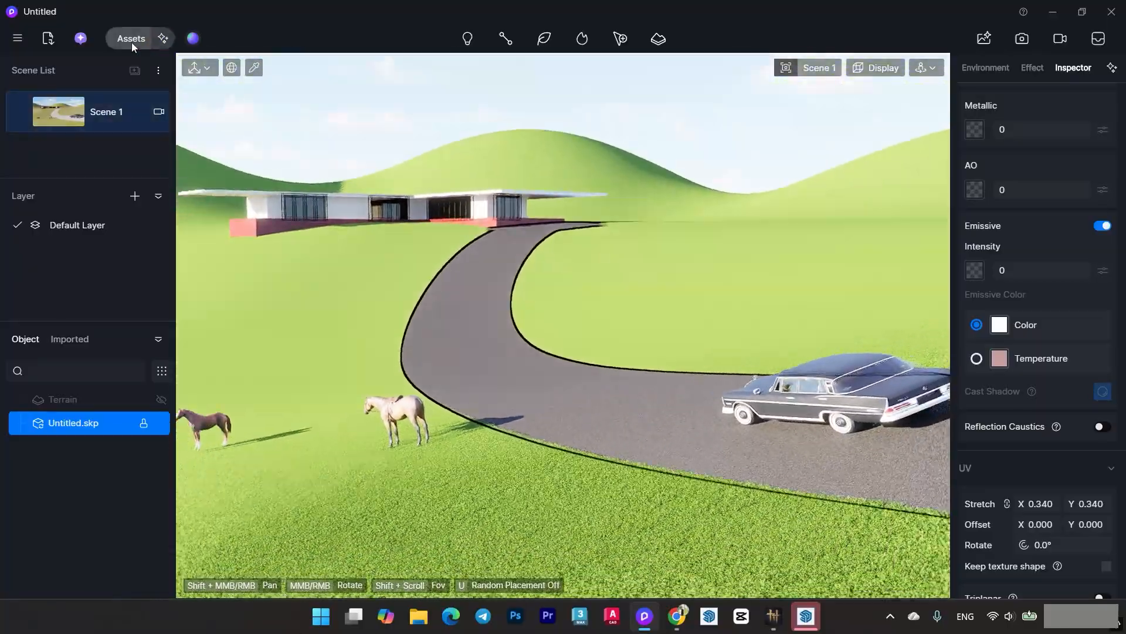
Pick the house roof's white material, darken its base color to light grey and set its specular to 0.44.
middle_click_drag(443, 246, 503, 370)
scroll(476, 170, "up", 3)
scroll(476, 170, "up", 4)
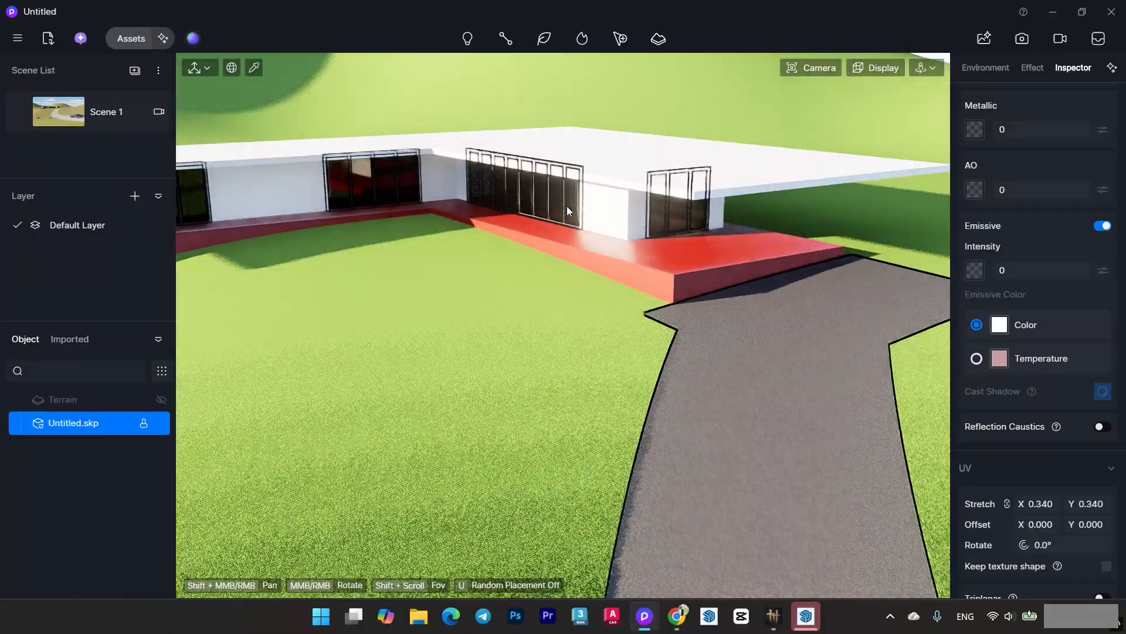
scroll(567, 206, "up", 3)
middle_click_drag(556, 245, 543, 262)
left_click(690, 153)
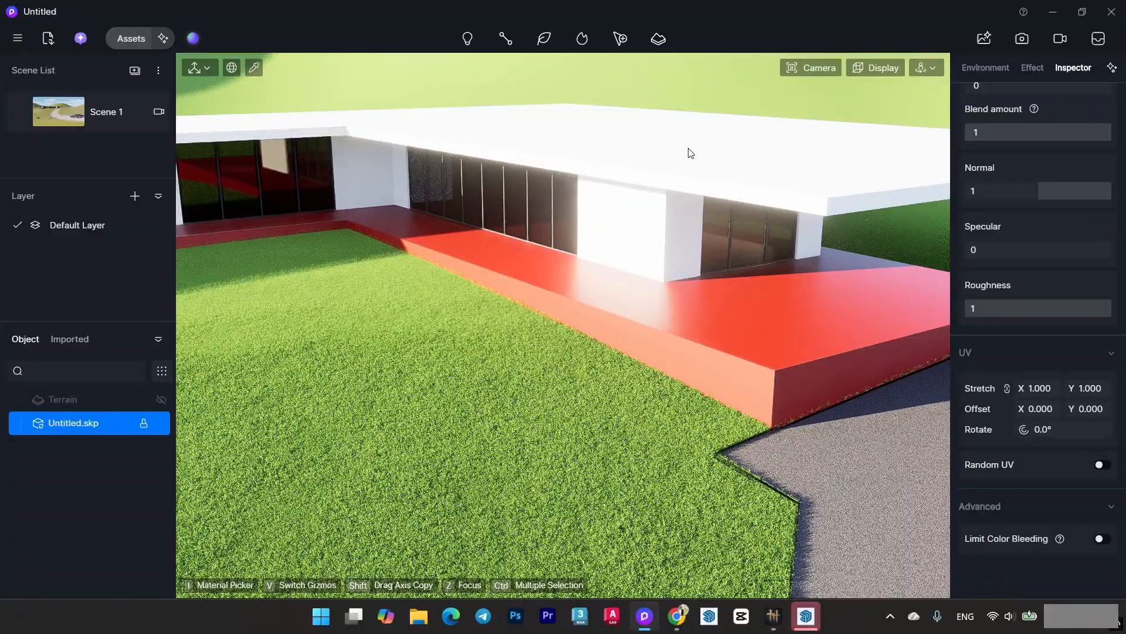
left_click(253, 65)
middle_click_drag(546, 145, 563, 159)
left_click(585, 150)
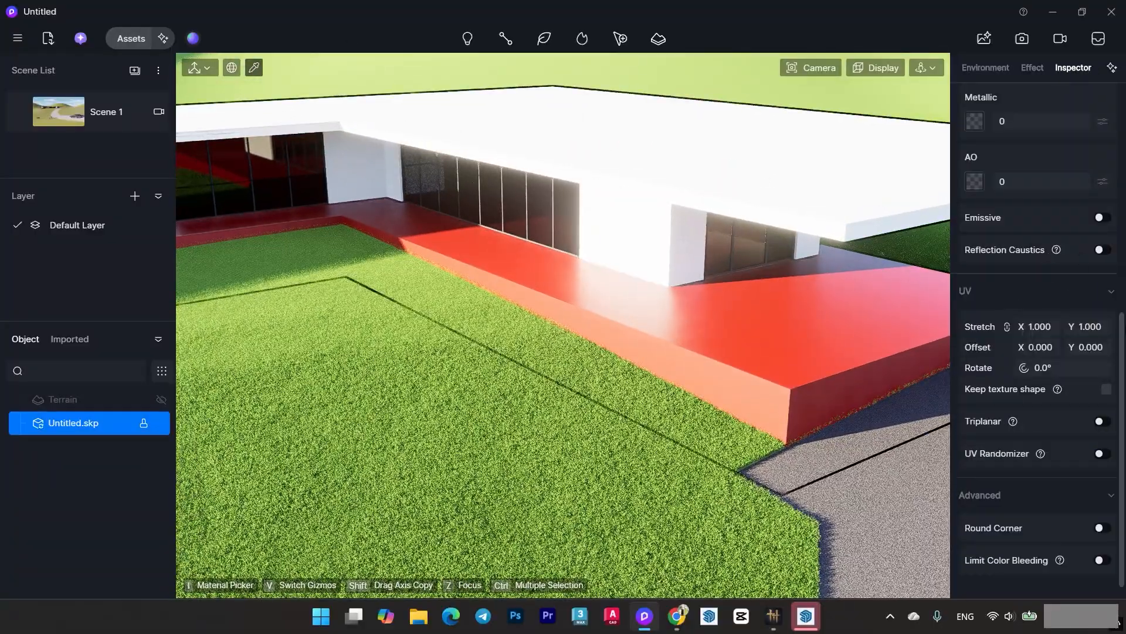
scroll(1058, 155, "up", 7)
left_click(974, 312)
mouse_move(977, 381)
left_mouse_down()
mouse_move(946, 400)
mouse_move(962, 376)
left_mouse_up()
left_click(1008, 308)
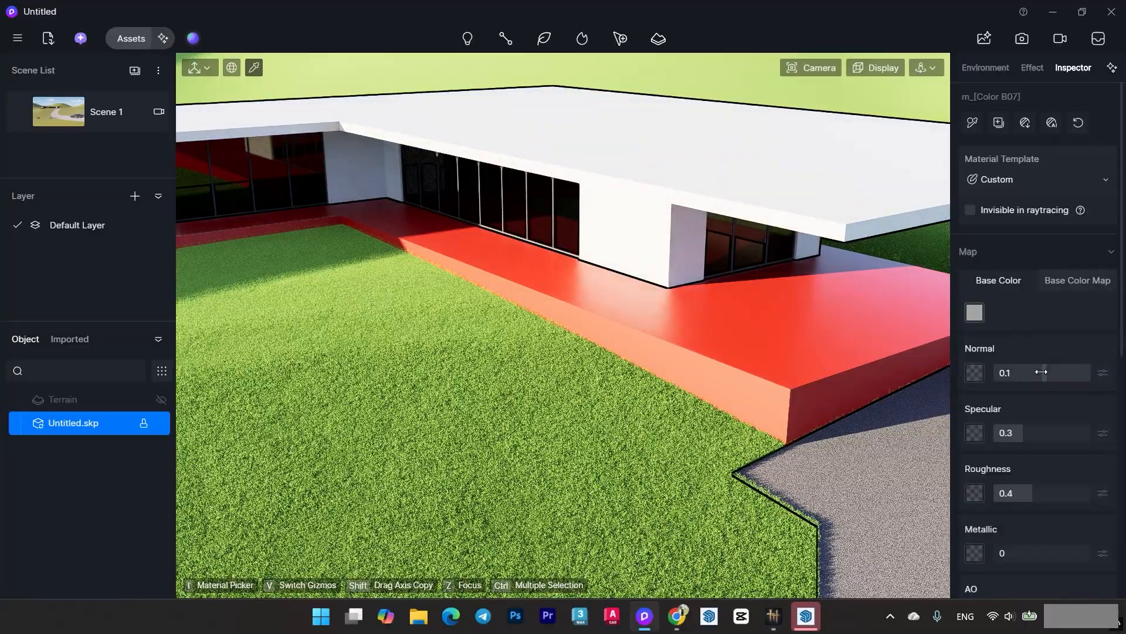
left_click_drag(1019, 430, 1036, 432)
Apply the Normal Glass material from the Glass category to the house's window panes.
scroll(577, 270, "down", 5)
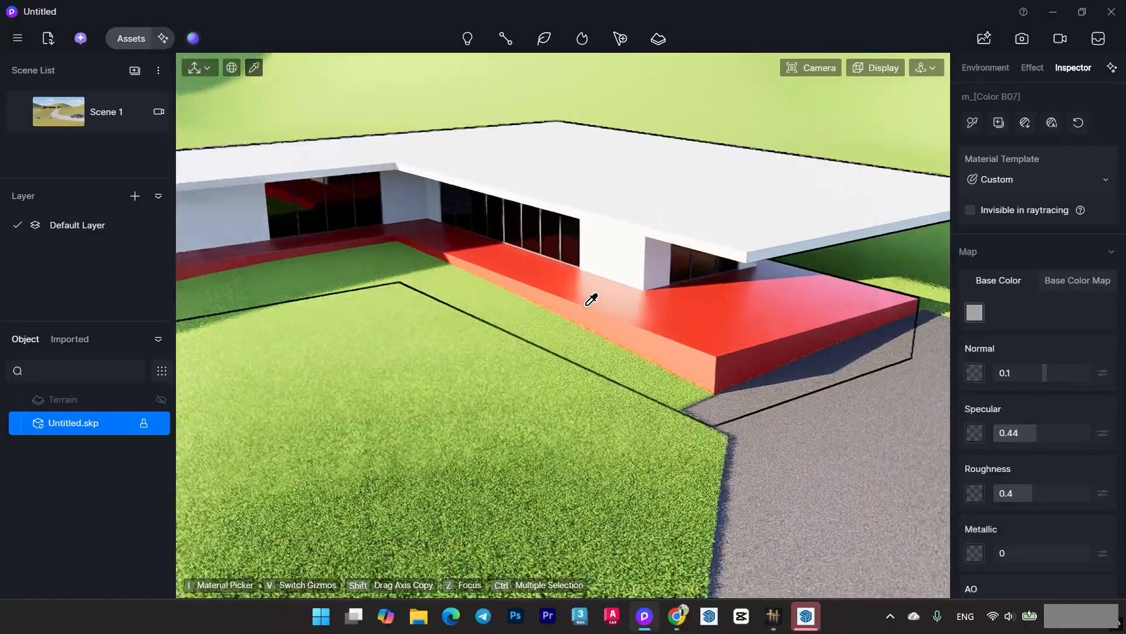
left_click(131, 39)
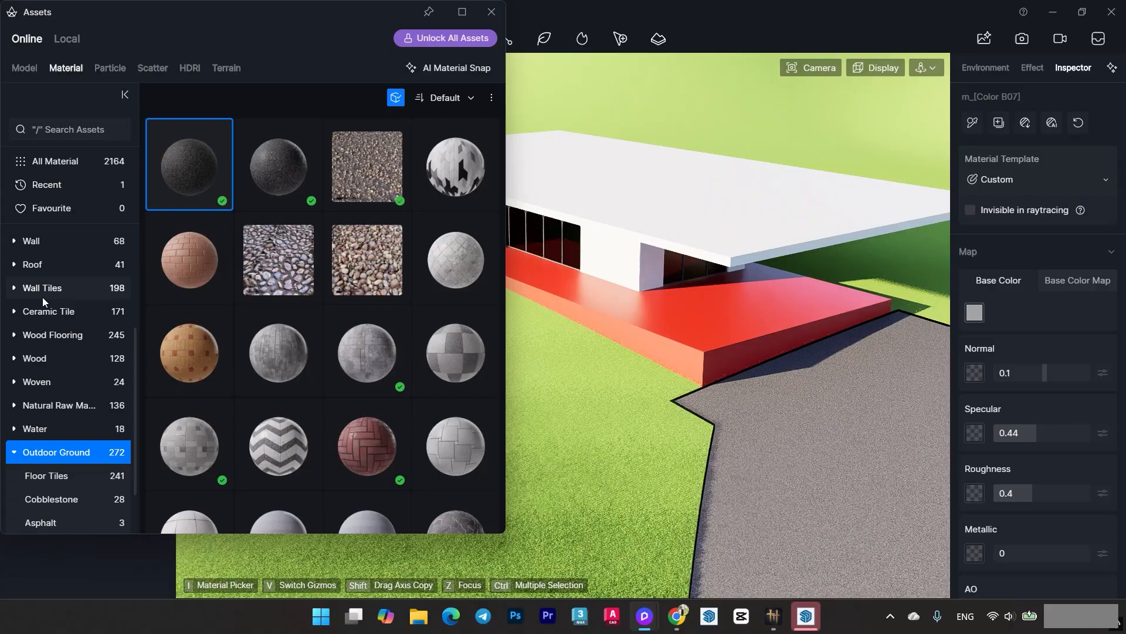
scroll(46, 306, "up", 3)
left_click(117, 230)
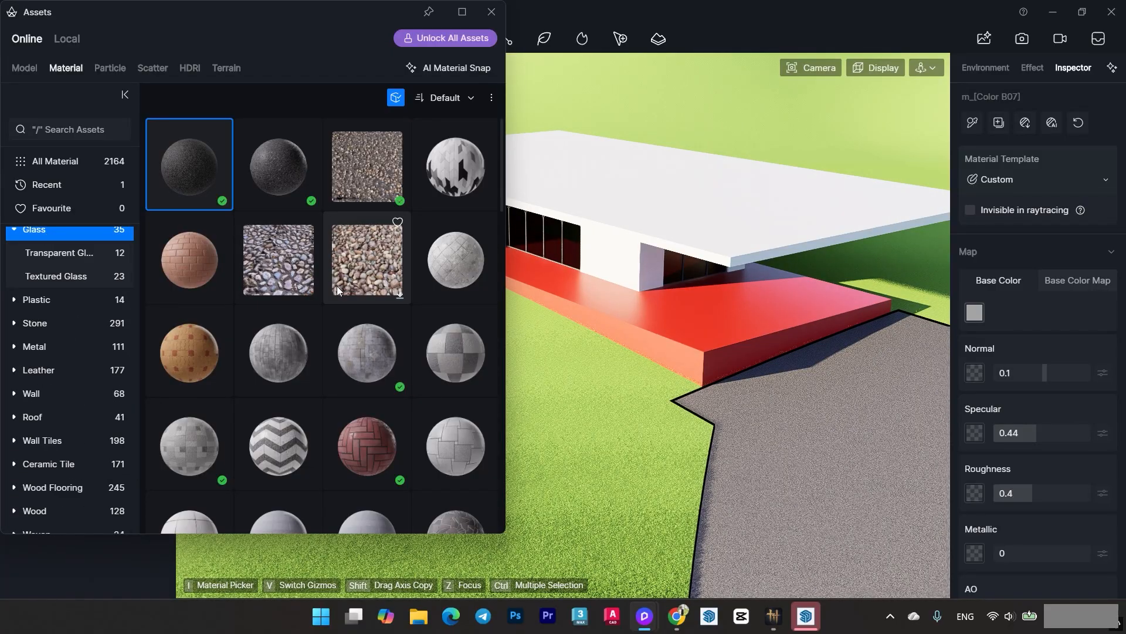
scroll(76, 279, "up", 2)
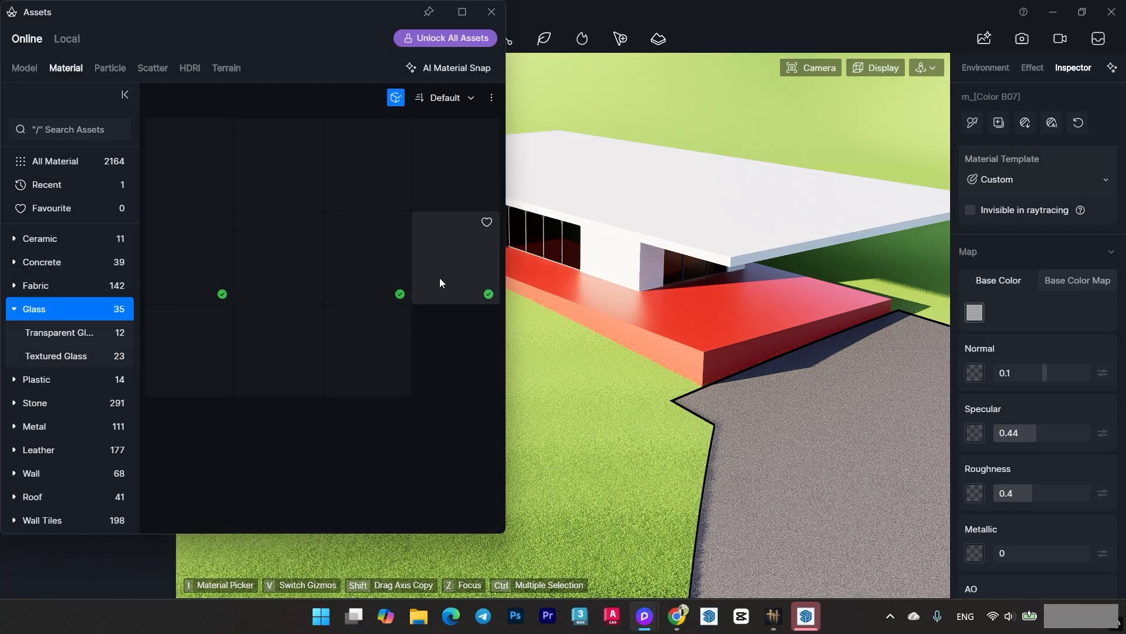
left_click_drag(448, 281, 564, 219)
left_click(562, 217)
scroll(617, 338, "down", 1)
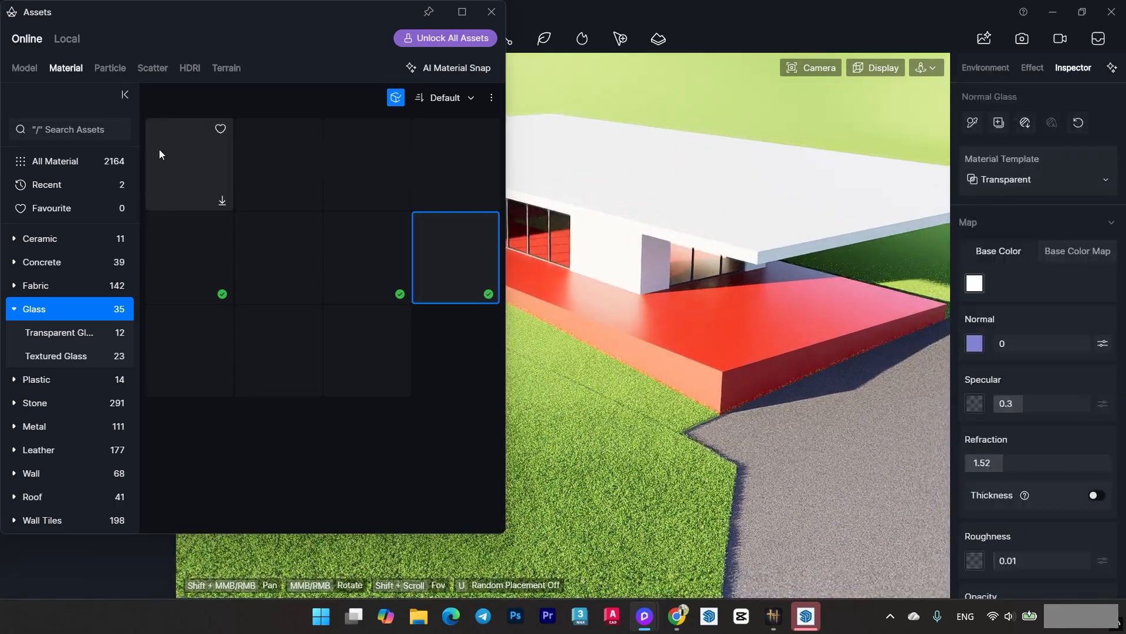
Apply the Exterior paving 09 material from the Outdoor Ground category to the red platform under the house.
scroll(65, 415, "down", 2)
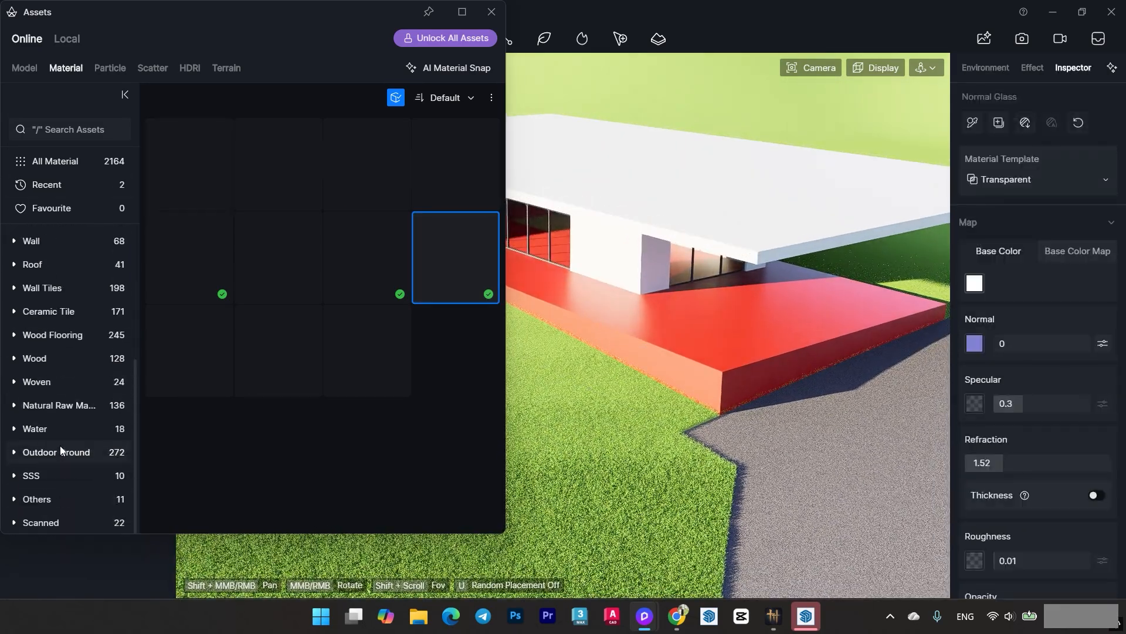
left_click(60, 449)
left_click(366, 357)
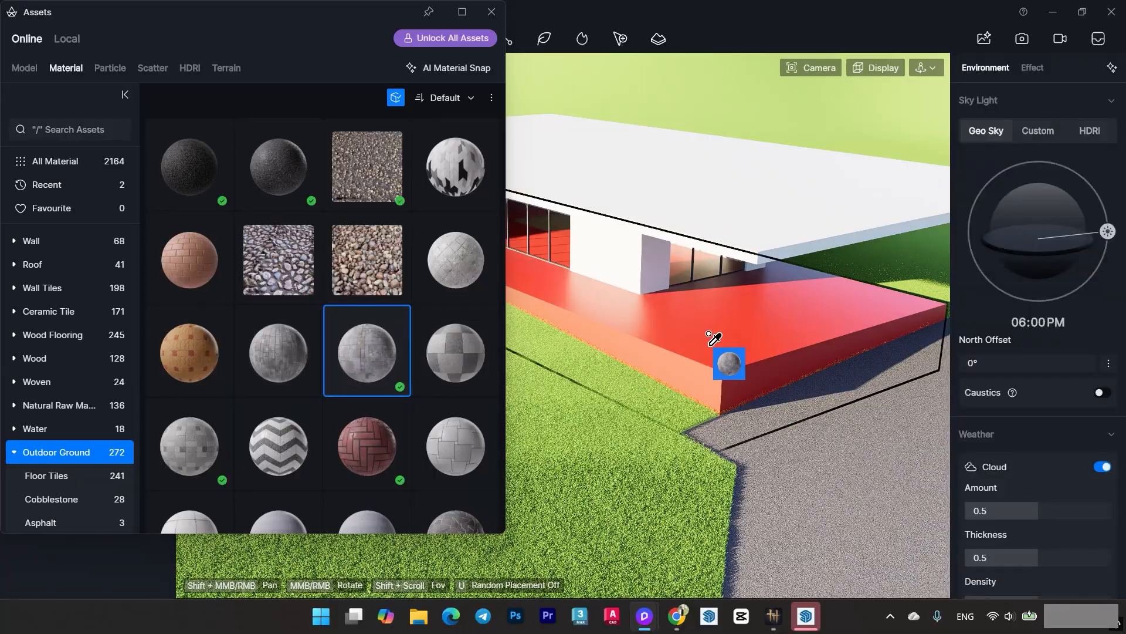
left_click(716, 339)
right_click_drag(711, 334, 905, 367)
scroll(905, 367, "up", 2)
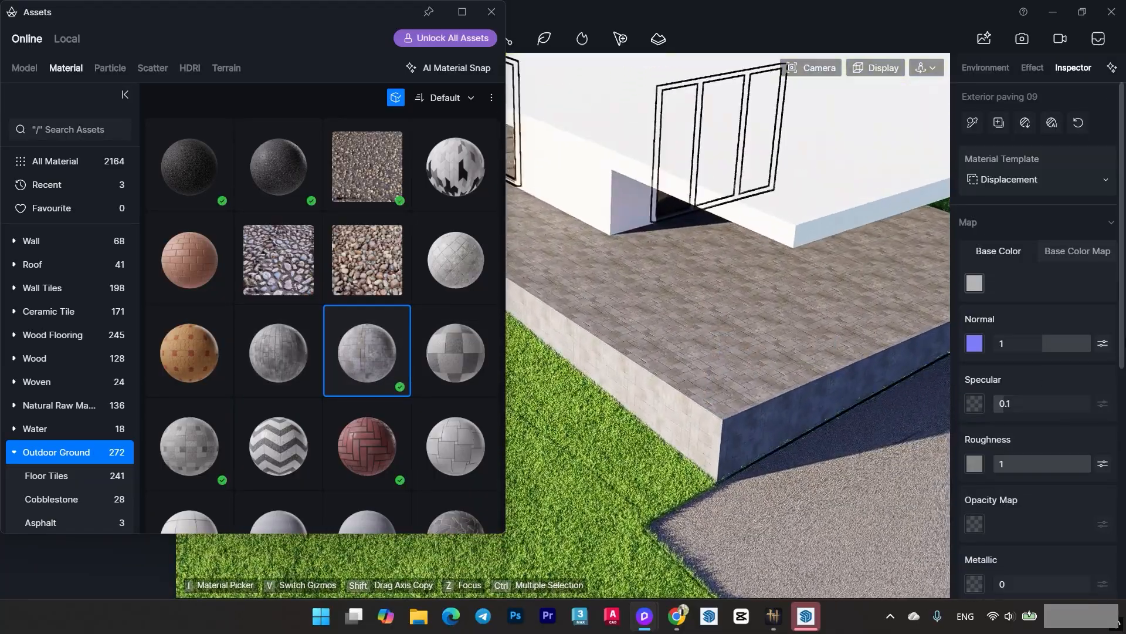
Set the platform paving's UV stretch to 0.170 in X and Y.
scroll(1038, 363, "down", 5)
left_click_drag(1037, 505, 1013, 506)
scroll(695, 341, "down", 3)
scroll(695, 340, "down", 5)
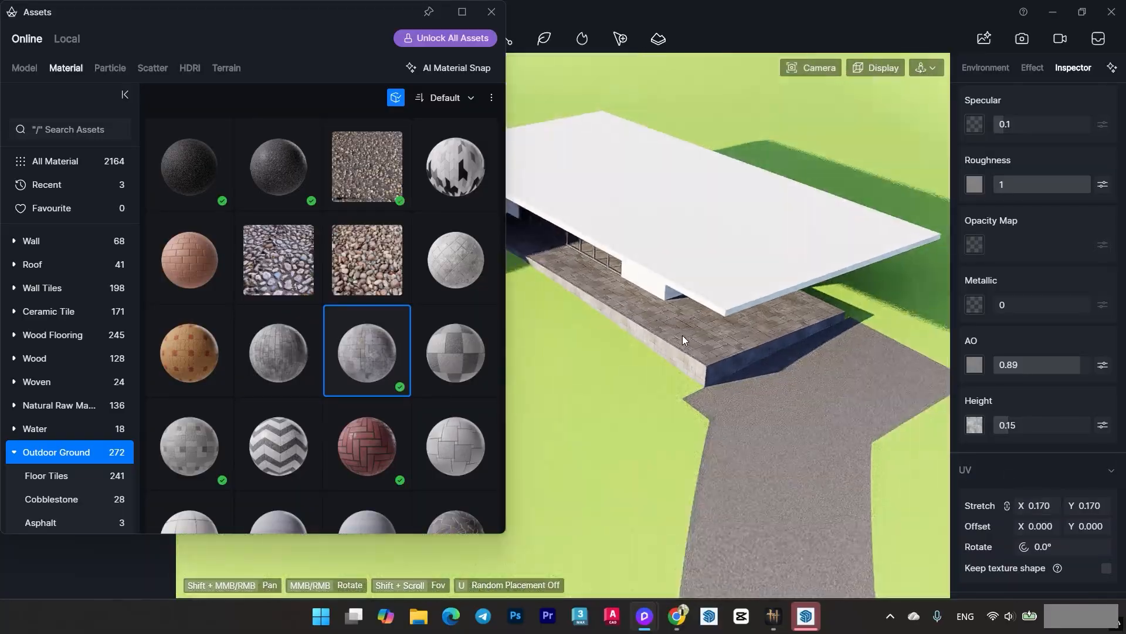
right_click_drag(682, 335, 533, 59)
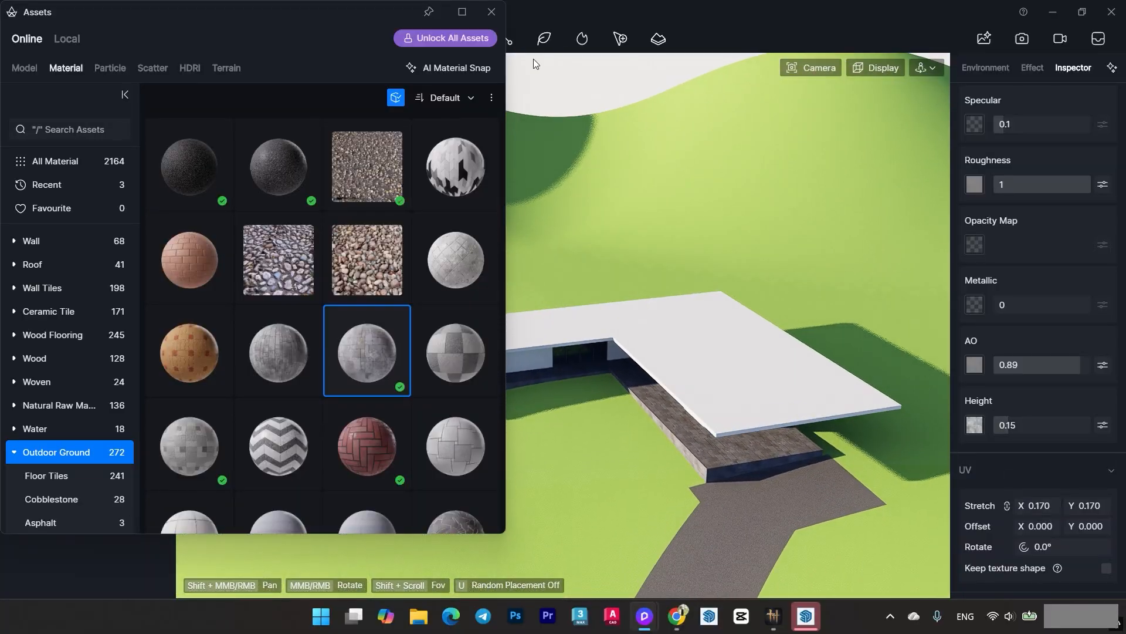
Load three tree models from the Nature category into the vegetation paint brush and enlarge the brush radius.
left_click(29, 69)
left_click(56, 66)
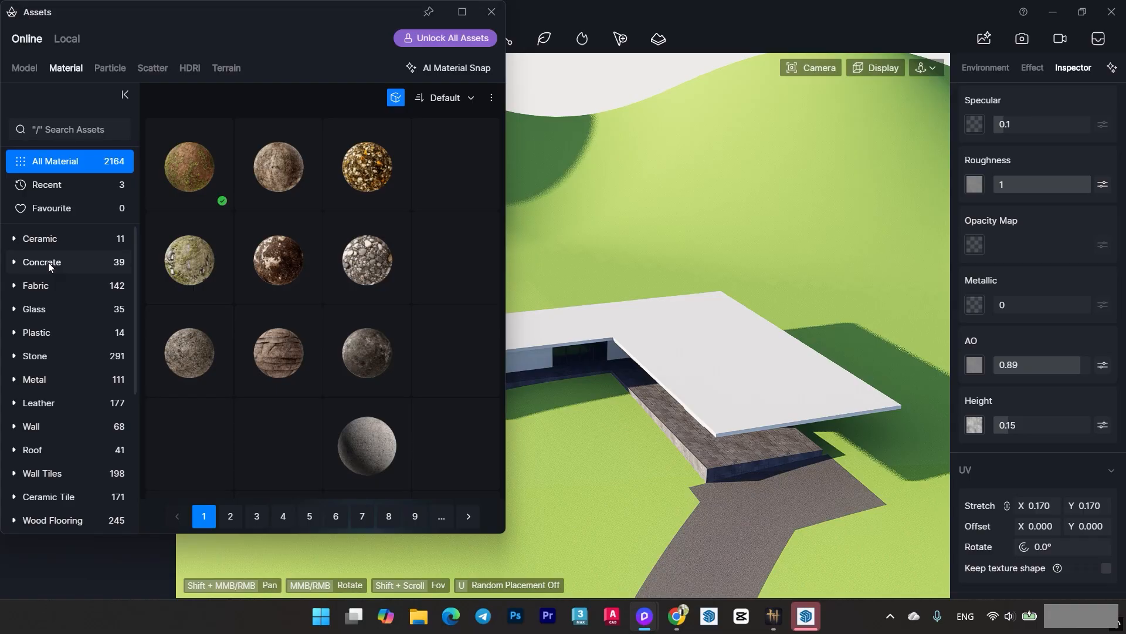
left_click(24, 69)
left_click(50, 234)
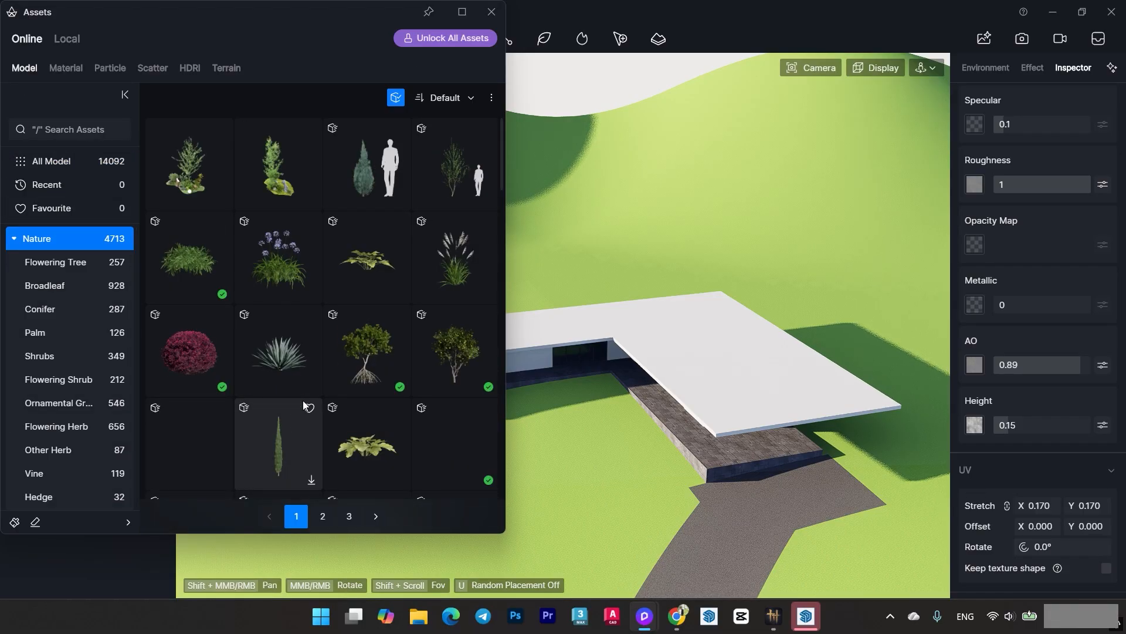
left_click(349, 516)
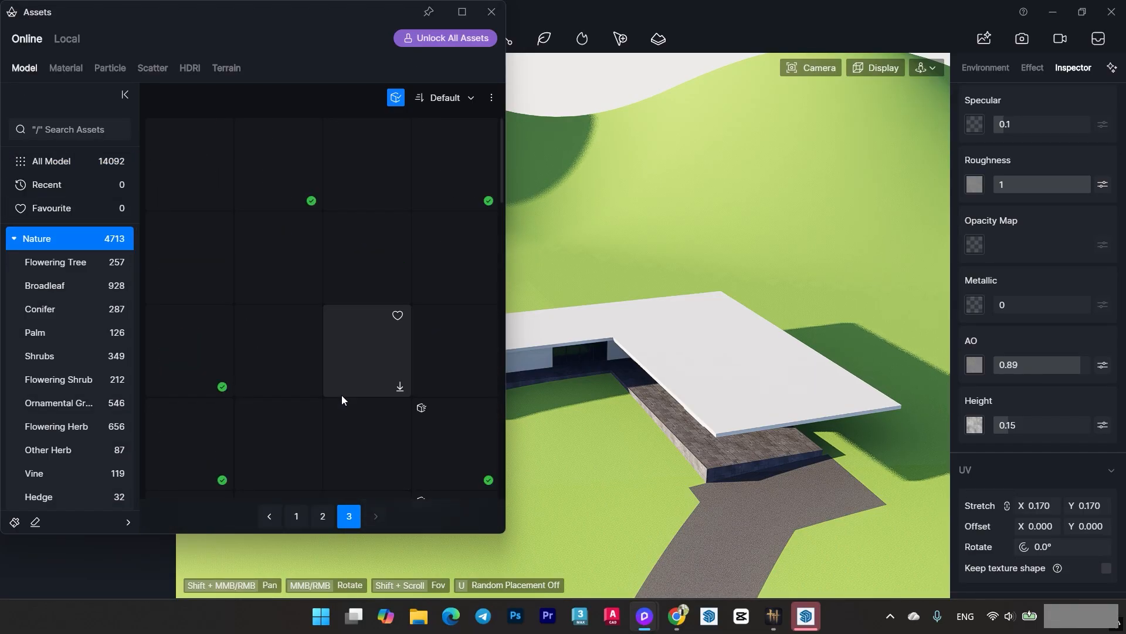
scroll(342, 399, "down", 10)
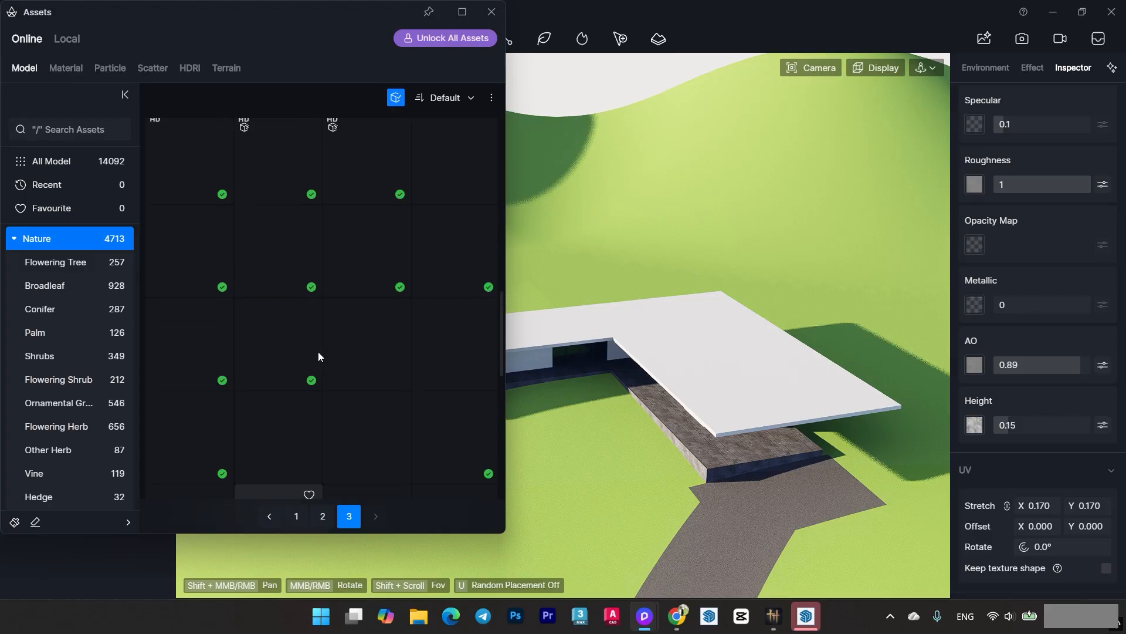
scroll(318, 357, "up", 2)
left_click(212, 287)
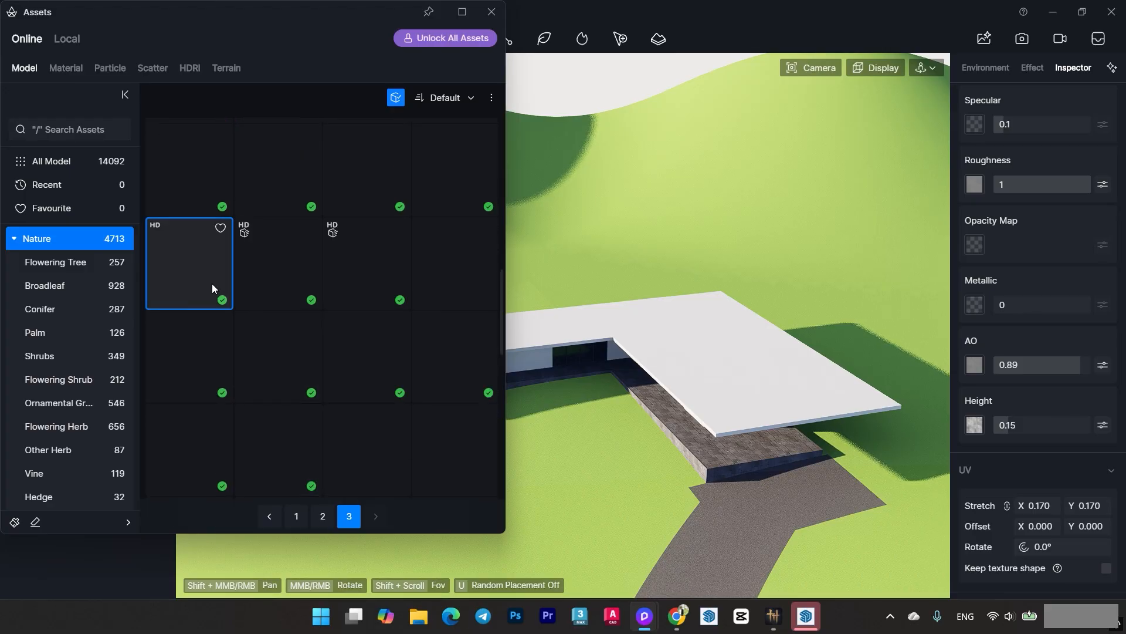
left_click(15, 521)
left_click(199, 351)
left_click(287, 363)
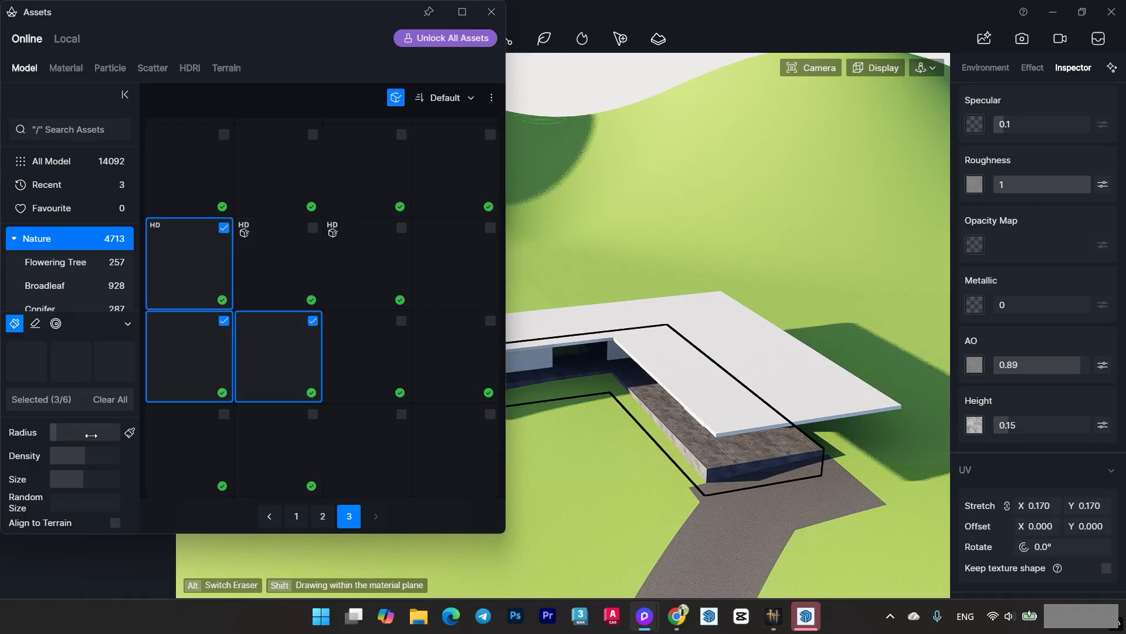
Paint the selected trees across the hillside behind the house.
left_click(491, 12)
scroll(407, 336, "down", 3)
right_click_drag(411, 340, 578, 381)
middle_click_drag(578, 381, 432, 467)
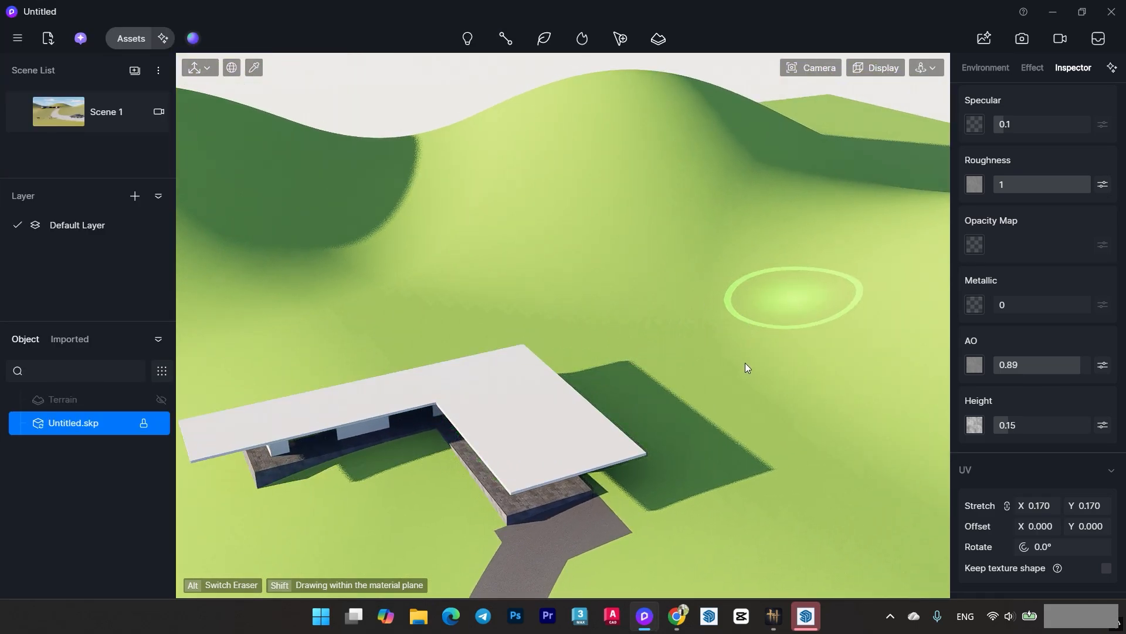
scroll(745, 362, "up", 3)
scroll(744, 337, "up", 2)
left_click(597, 280)
scroll(597, 280, "down", 5)
mouse_move(787, 305)
left_mouse_down()
mouse_move(489, 163)
mouse_move(575, 308)
mouse_move(481, 269)
mouse_move(528, 282)
left_mouse_up()
Extend the painted forest over the ridge and slope to the left of the house.
scroll(634, 300, "down", 4)
middle_click_drag(650, 303, 541, 220)
mouse_move(545, 220)
left_mouse_down()
mouse_move(846, 232)
mouse_move(553, 149)
left_mouse_up()
middle_click_drag(552, 150, 755, 178)
mouse_move(756, 178)
left_mouse_down()
mouse_move(285, 216)
mouse_move(311, 252)
left_mouse_up()
middle_click_drag(311, 252, 523, 297)
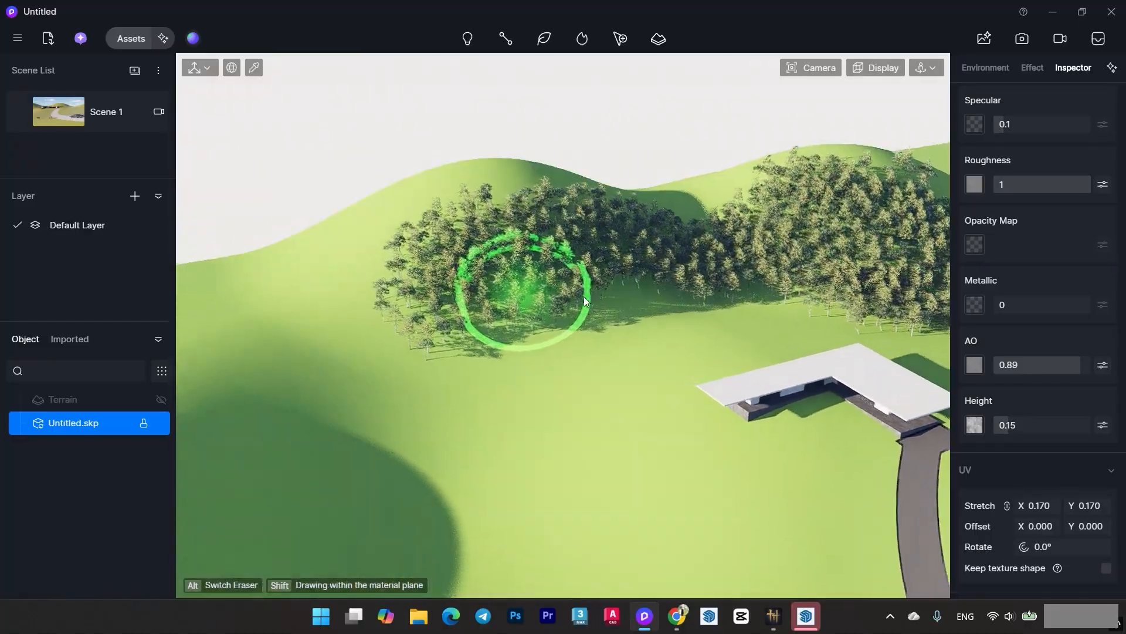
mouse_move(523, 297)
left_mouse_down()
mouse_move(683, 214)
mouse_move(749, 234)
mouse_move(308, 280)
mouse_move(596, 334)
mouse_move(657, 309)
left_mouse_up()
Continue the painted forest along the slope to the right of the house.
scroll(657, 308, "down", 5)
middle_click_drag(656, 308, 653, 350)
right_click_drag(654, 350, 680, 376)
mouse_move(681, 376)
middle_mouse_down()
mouse_move(684, 326)
mouse_move(692, 375)
middle_mouse_up()
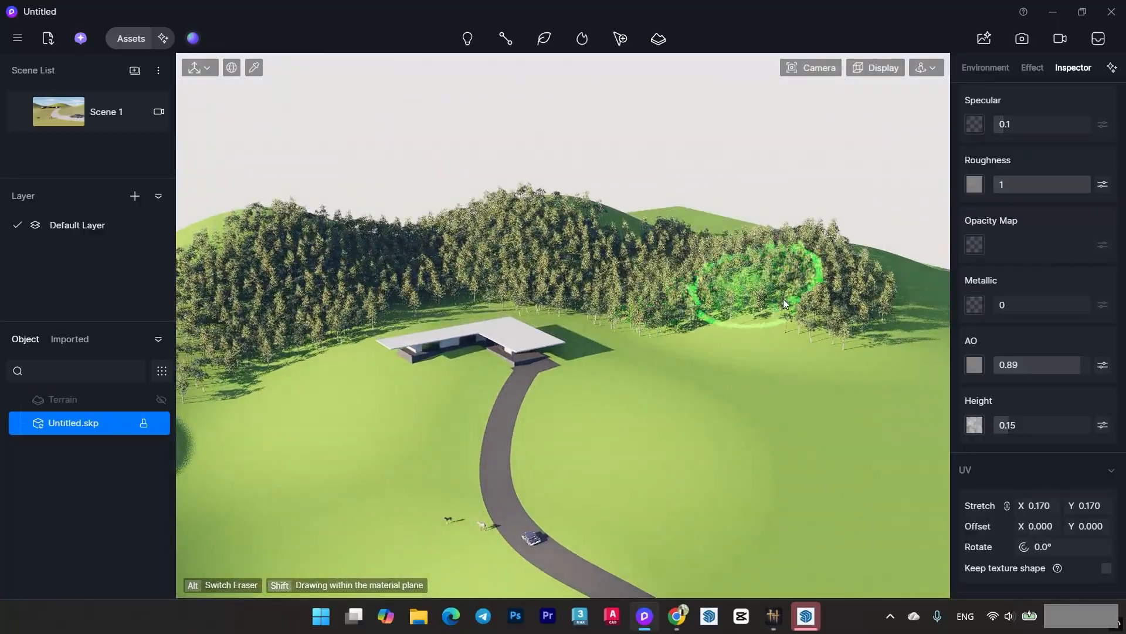
left_click_drag(783, 298, 667, 311)
Cover the far left hill with trees and thicken the forest on the slope behind the house.
middle_click_drag(622, 302, 892, 264)
mouse_move(527, 311)
left_mouse_down()
mouse_move(365, 290)
mouse_move(656, 214)
left_mouse_up()
scroll(365, 290, "up", 2)
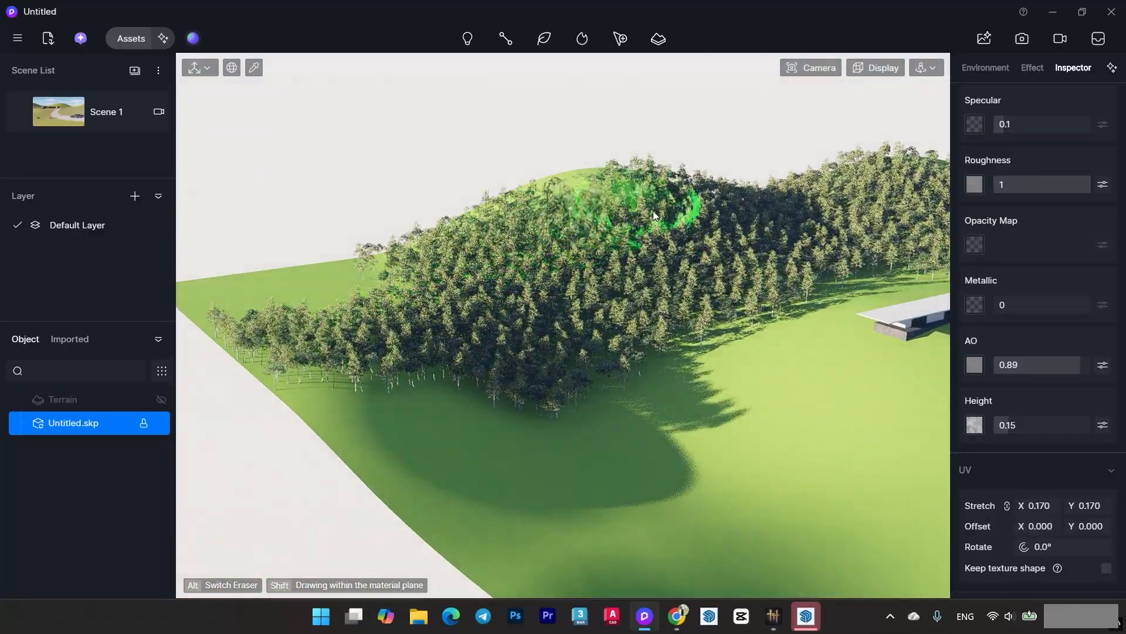
middle_click_drag(656, 213, 568, 315)
left_click_drag(568, 315, 710, 288)
middle_click_drag(710, 288, 646, 253)
left_click_drag(646, 252, 742, 262)
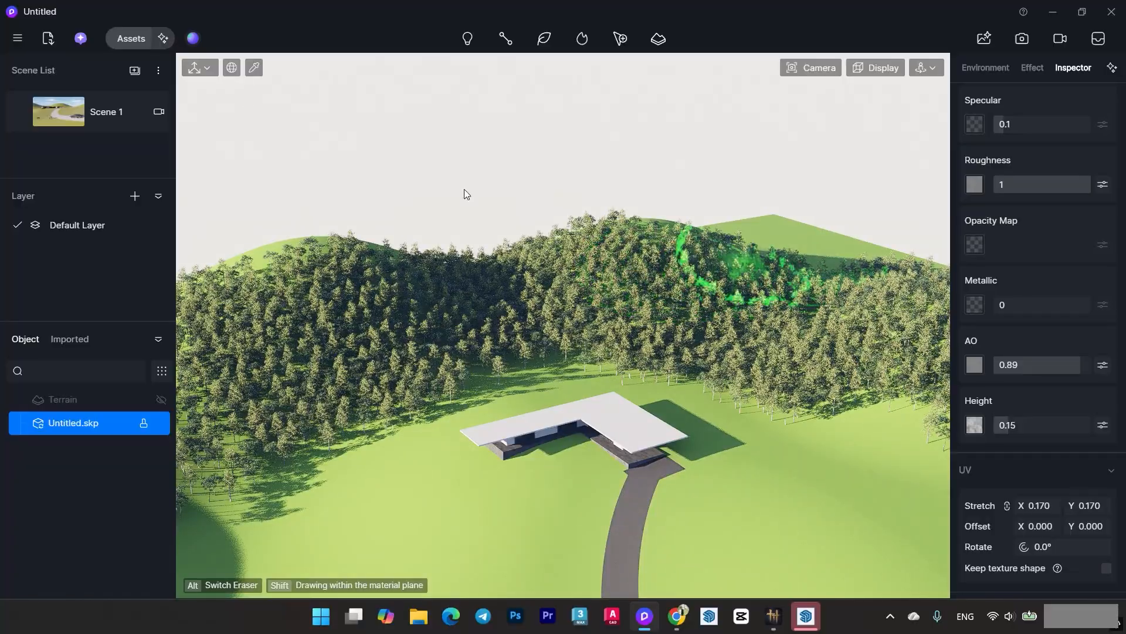
Browse the Nature models for another tree type to mix into the forest.
left_click(132, 38)
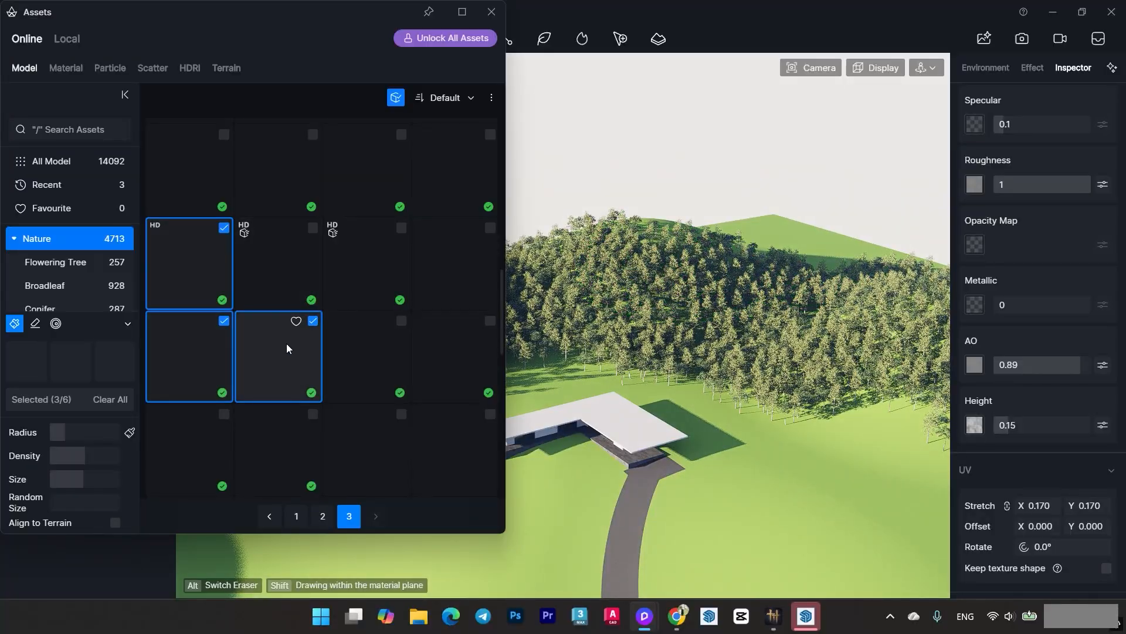
scroll(338, 361, "up", 5)
scroll(261, 334, "down", 15)
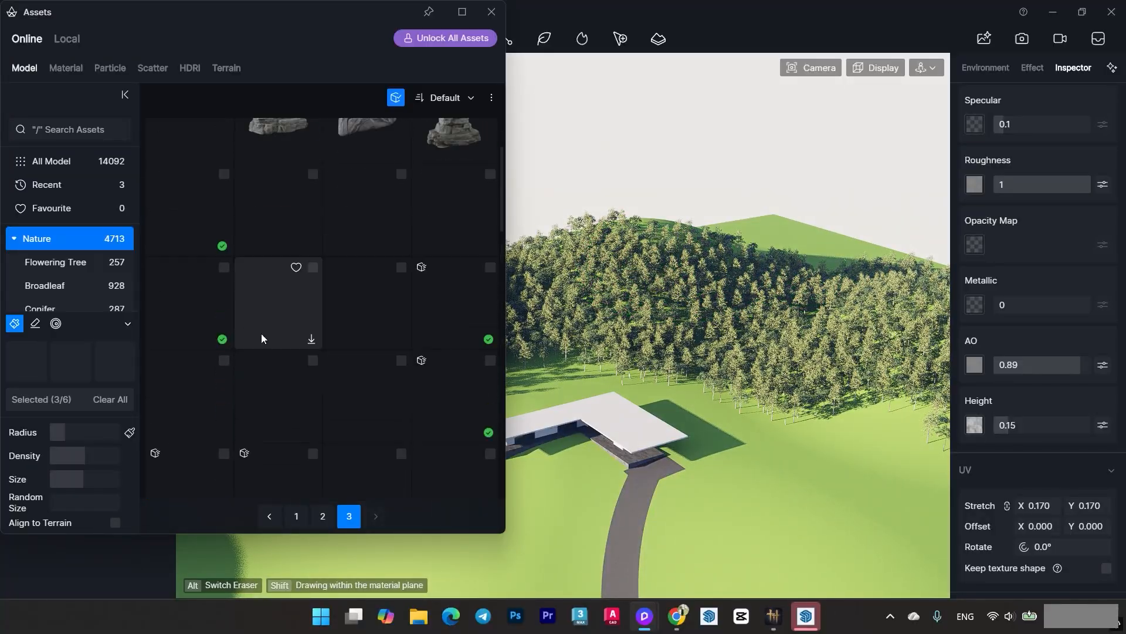
left_click(322, 517)
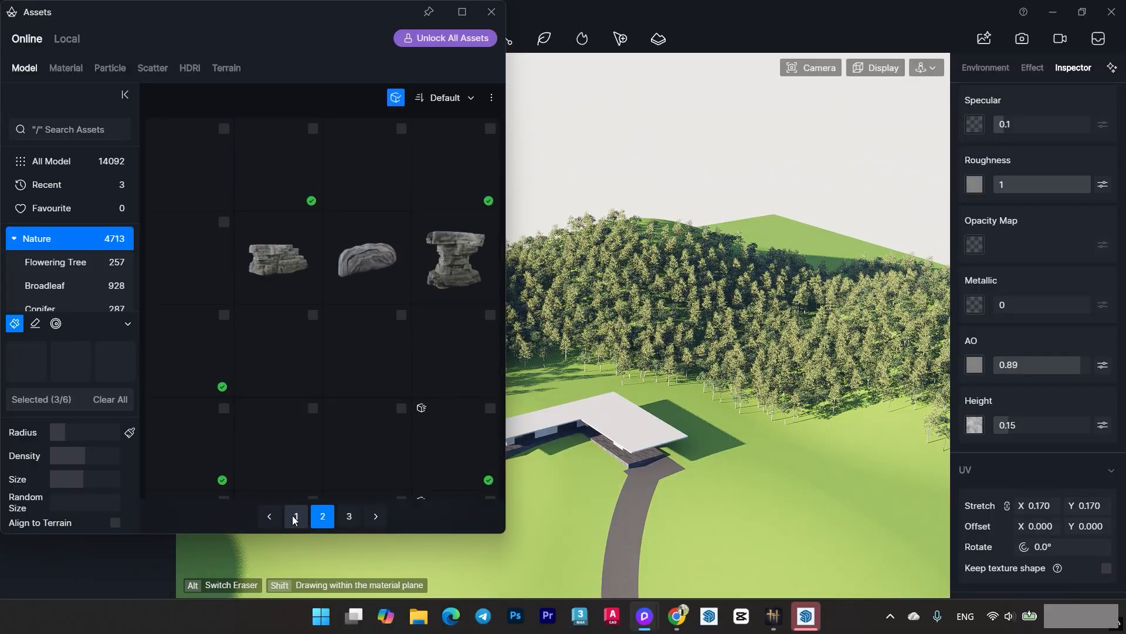
left_click(296, 516)
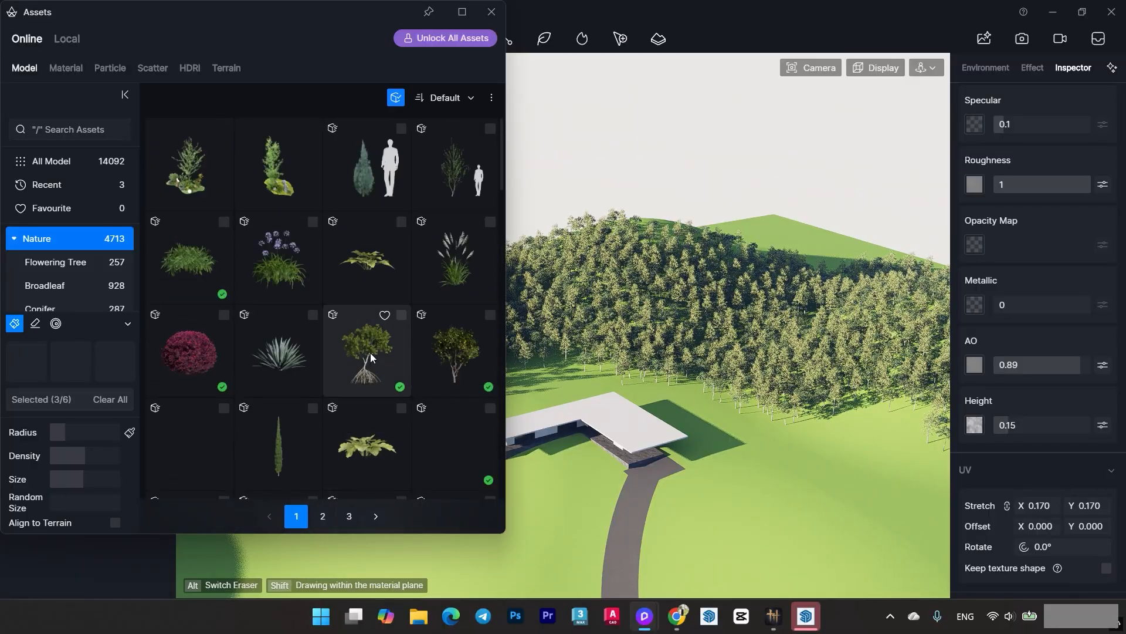
scroll(332, 347, "down", 1)
scroll(375, 405, "down", 1)
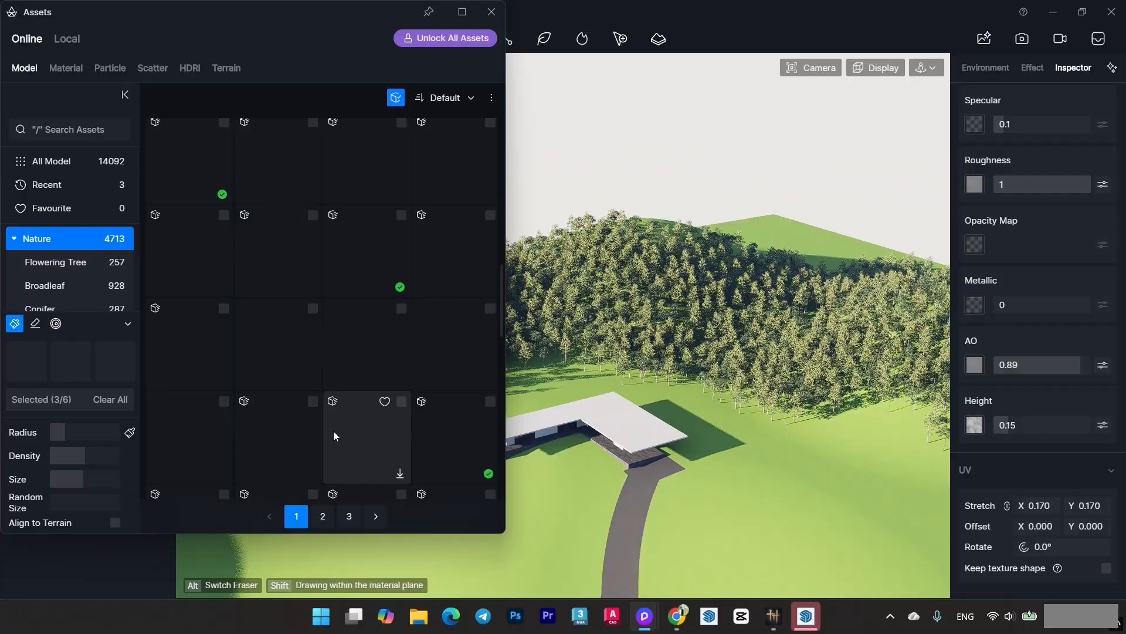
scroll(333, 431, "up", 1)
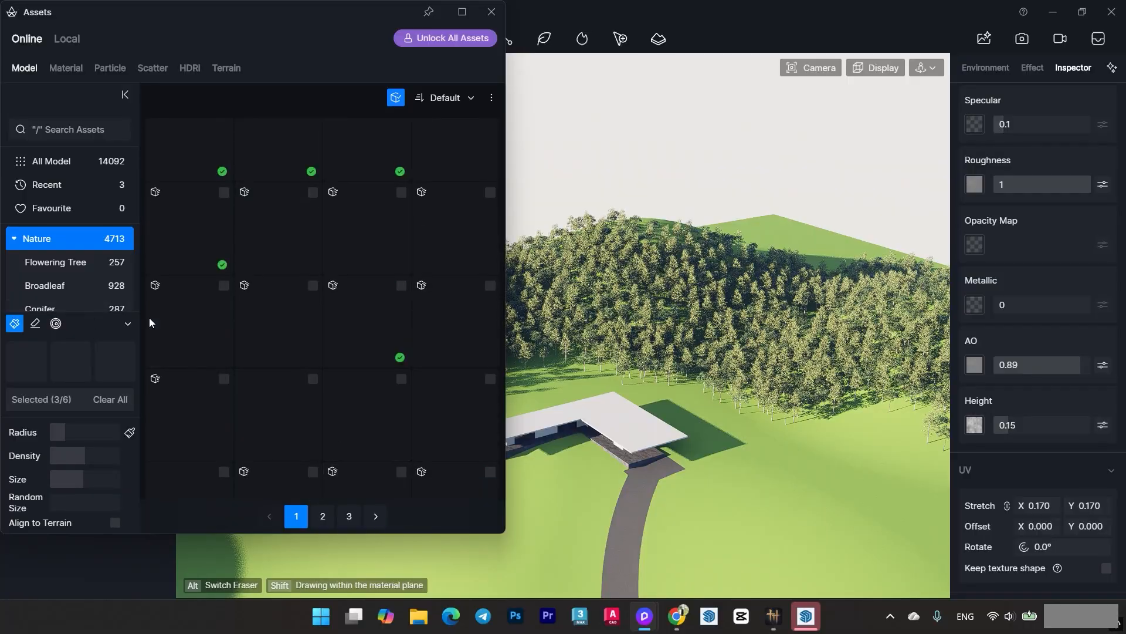
left_click(368, 356)
left_click(27, 323)
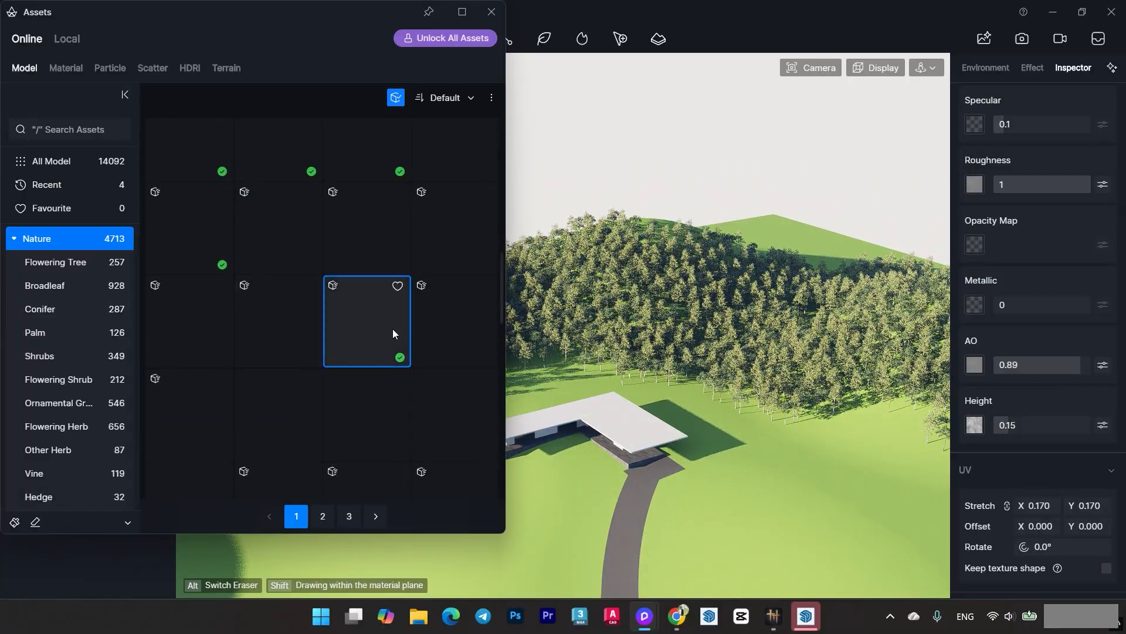
mouse_move(728, 470)
middle_mouse_down()
mouse_move(741, 463)
mouse_move(747, 473)
middle_mouse_up()
scroll(748, 473, "up", 2)
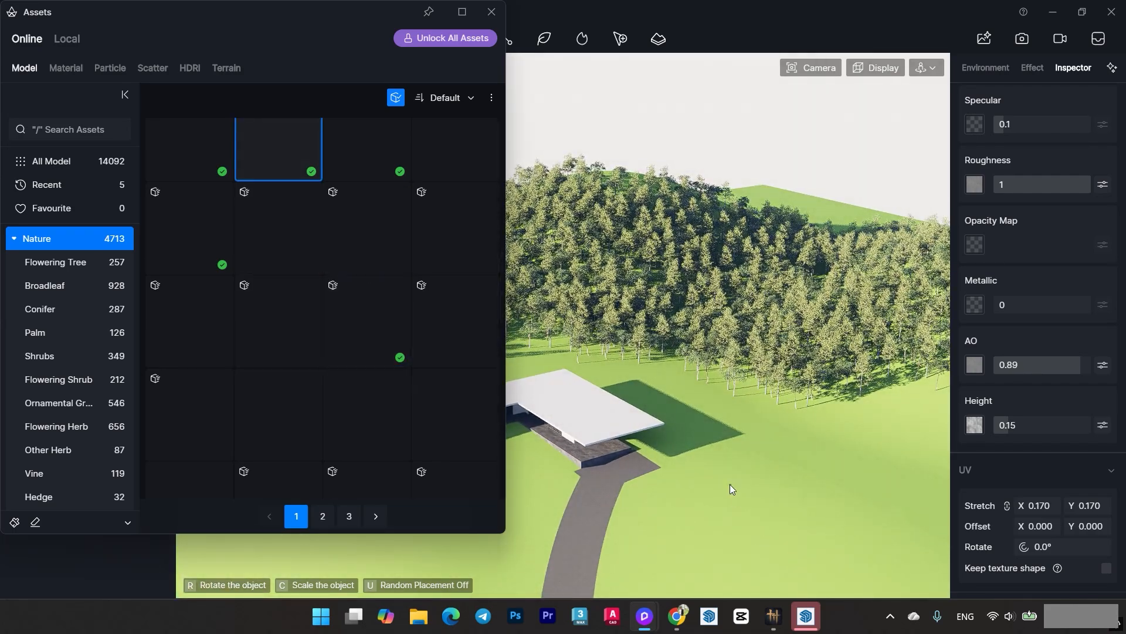
Preview several plant and tree models from the second Nature page beside the driveway.
left_click(324, 516)
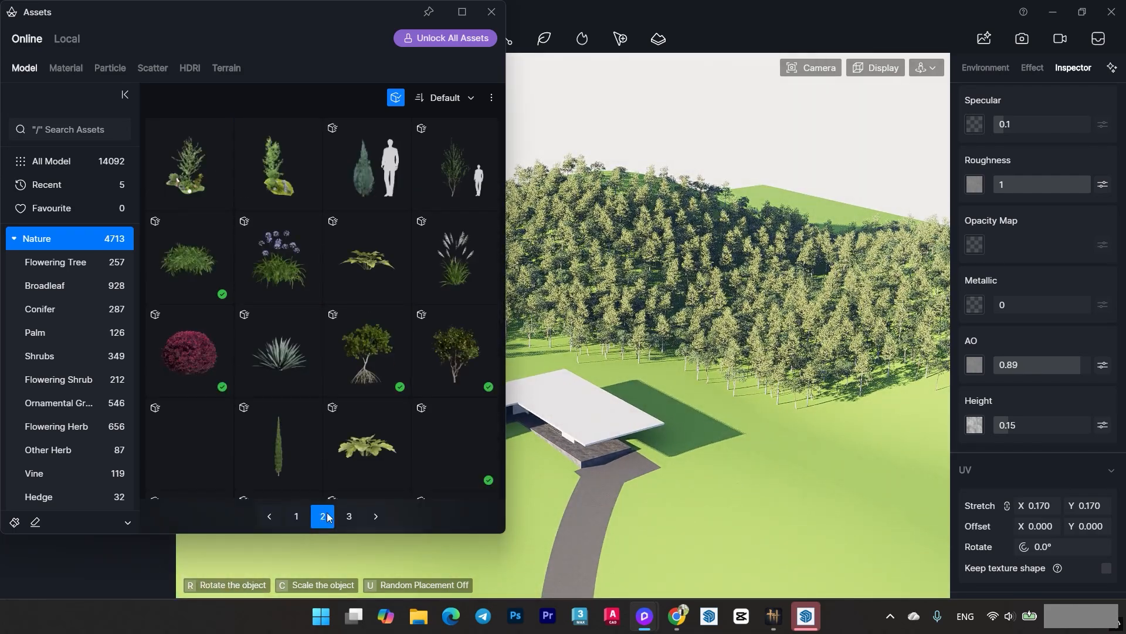
scroll(334, 368, "down", 3)
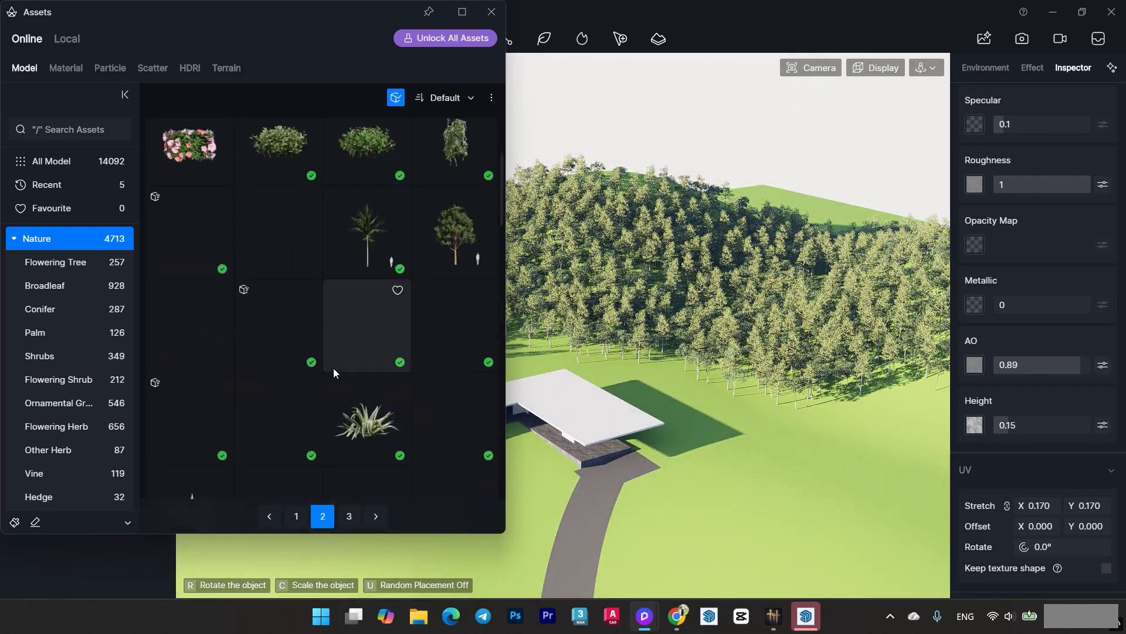
scroll(358, 330, "down", 3)
left_click(365, 339)
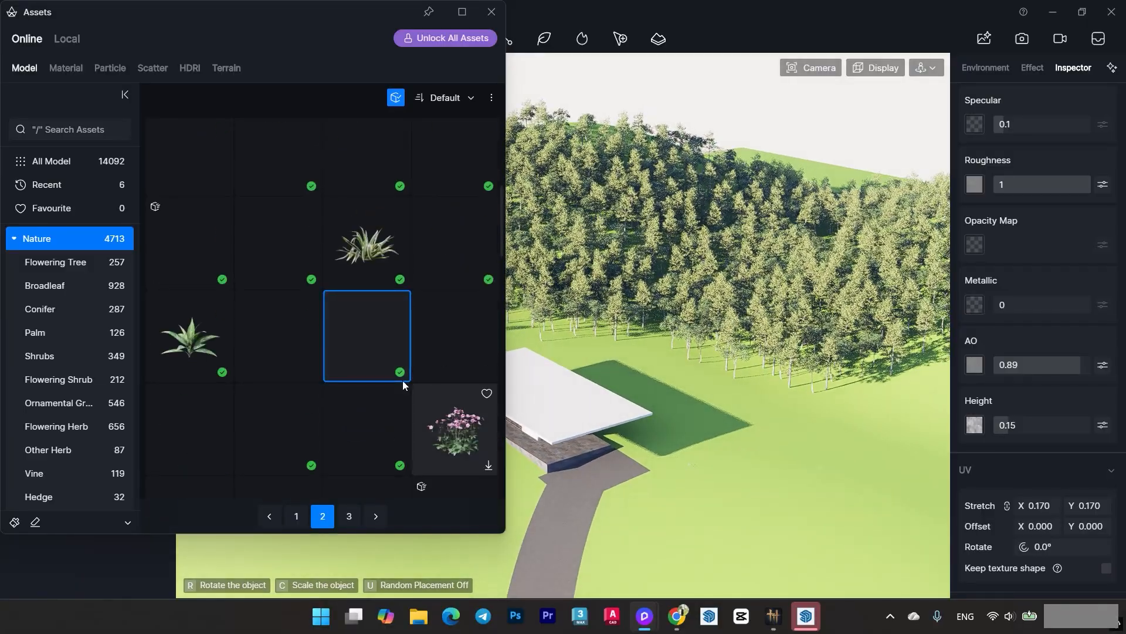
left_click(293, 247)
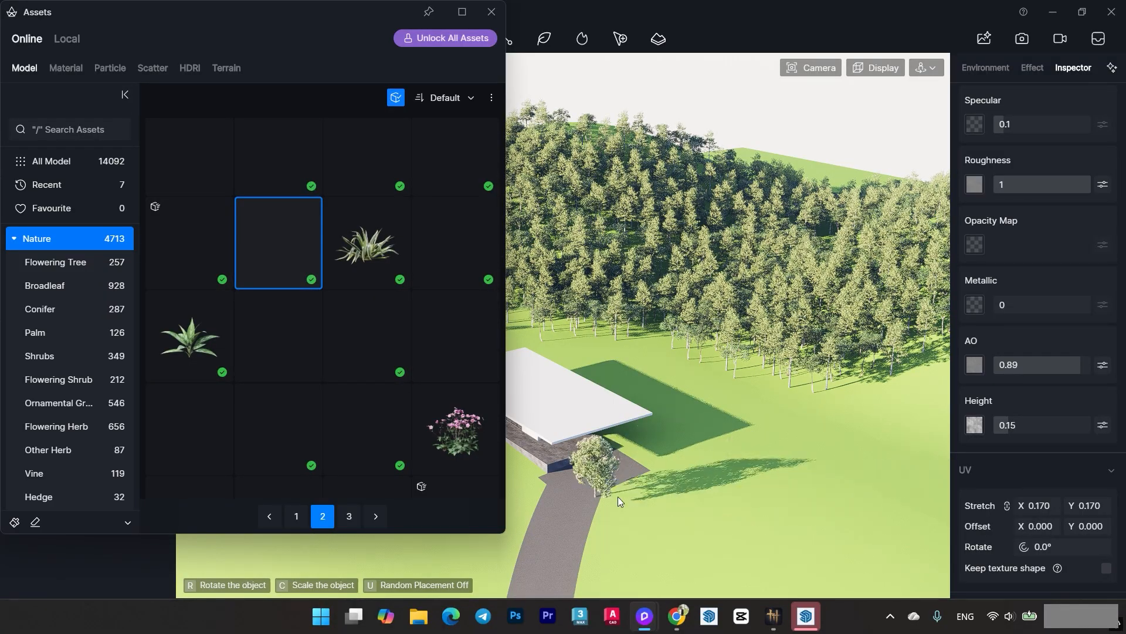
scroll(667, 497, "up", 5)
left_click(472, 276)
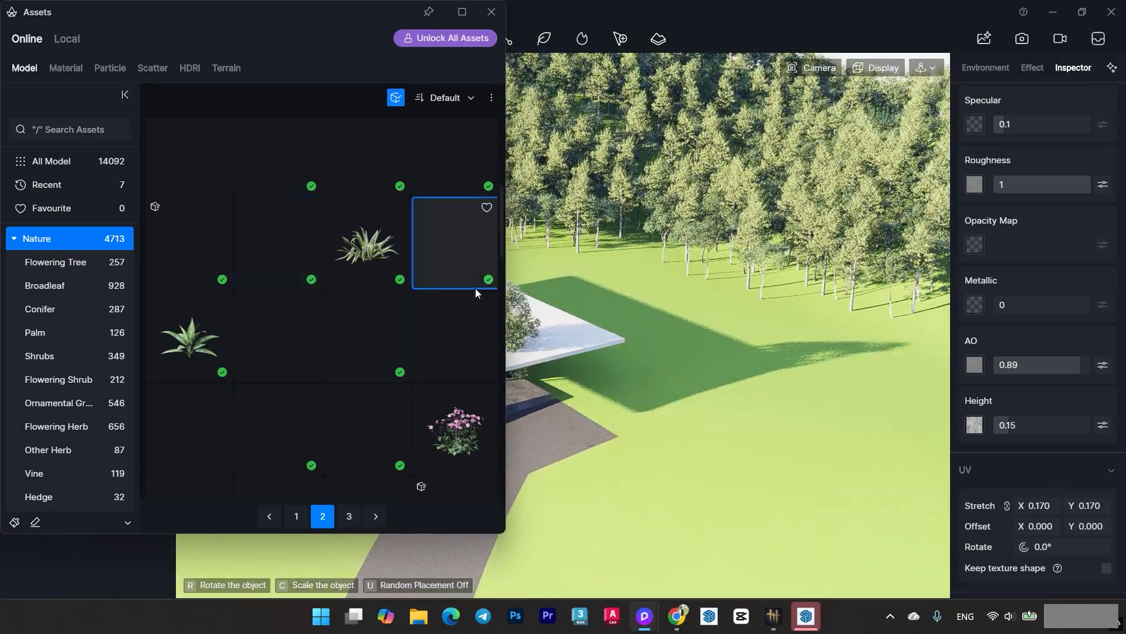
scroll(346, 402, "down", 2)
left_click(365, 343)
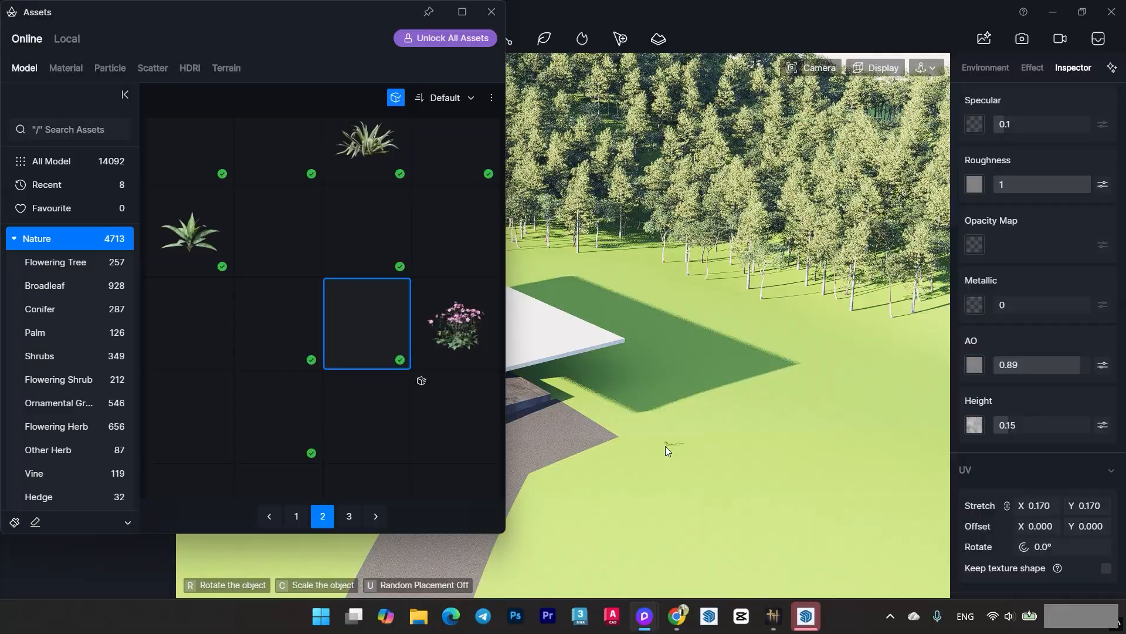
left_click(293, 415)
left_click(638, 438)
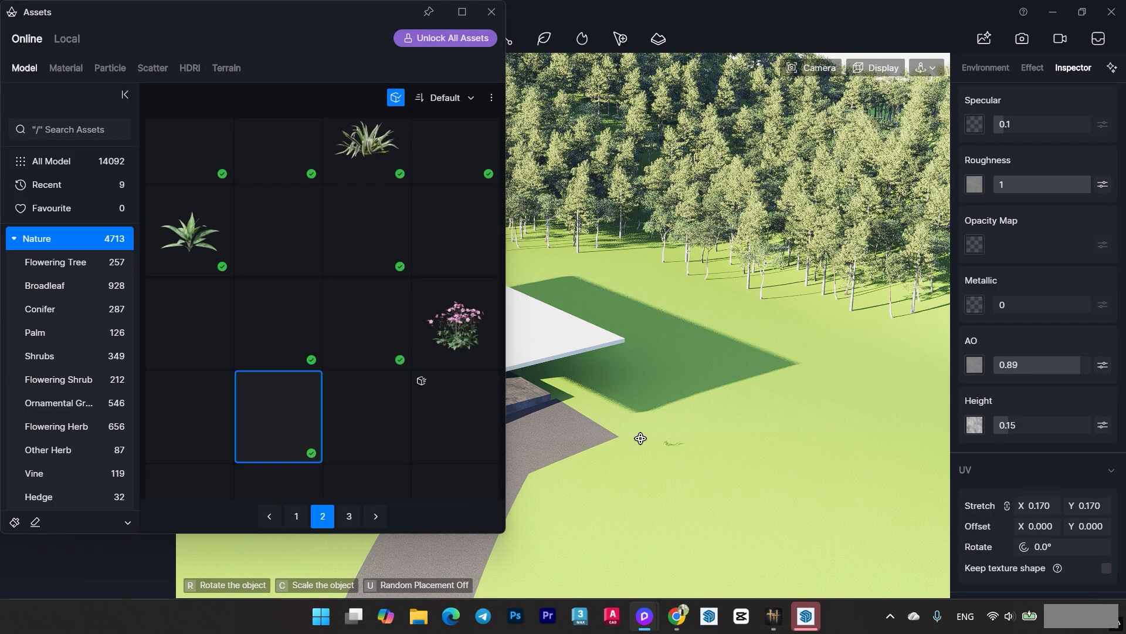
Load the upright orange autumn tree from the first Nature page into the vegetation paint brush.
left_click(296, 515)
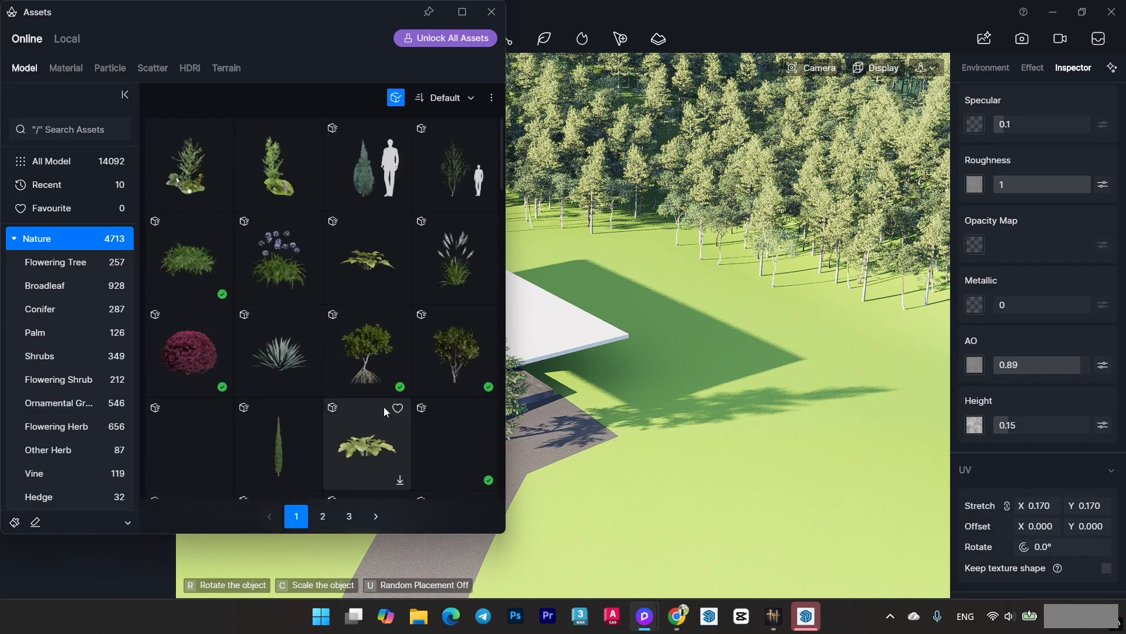
scroll(400, 376, "down", 10)
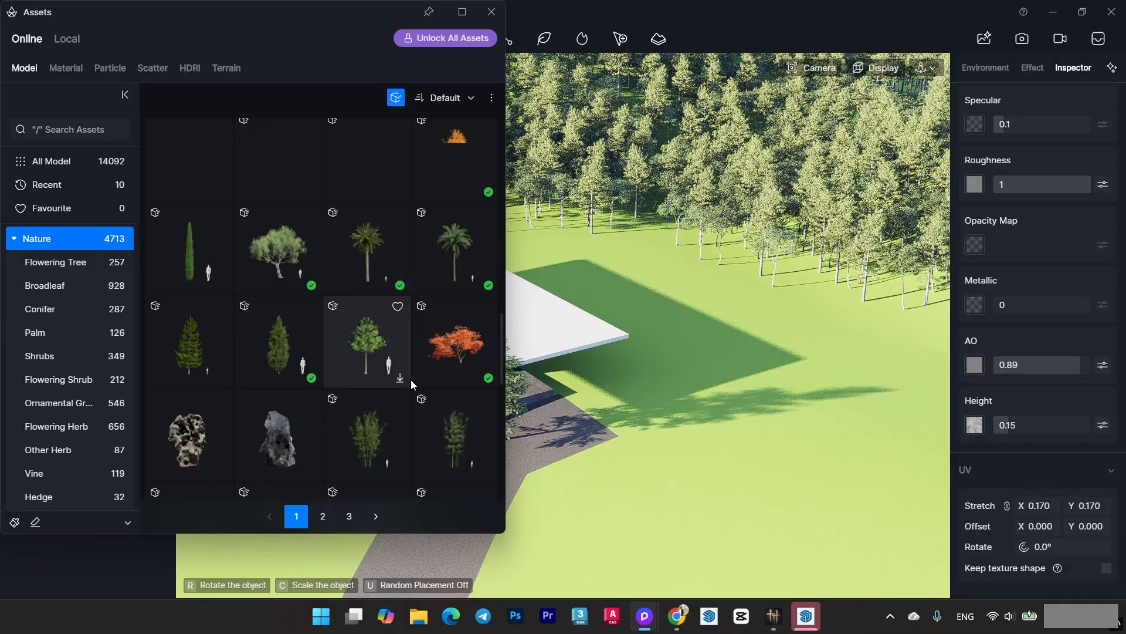
scroll(412, 384, "up", 2)
left_click(449, 263)
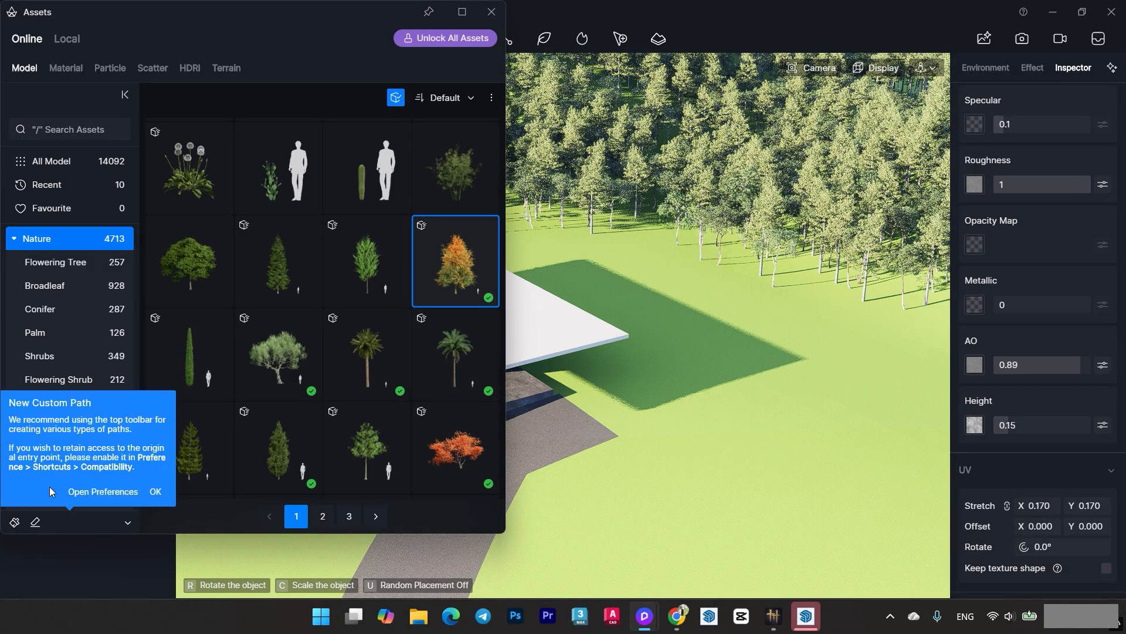
left_click(14, 521)
Paint scattered orange autumn trees into the forest on the slope right behind the house.
left_click(768, 224)
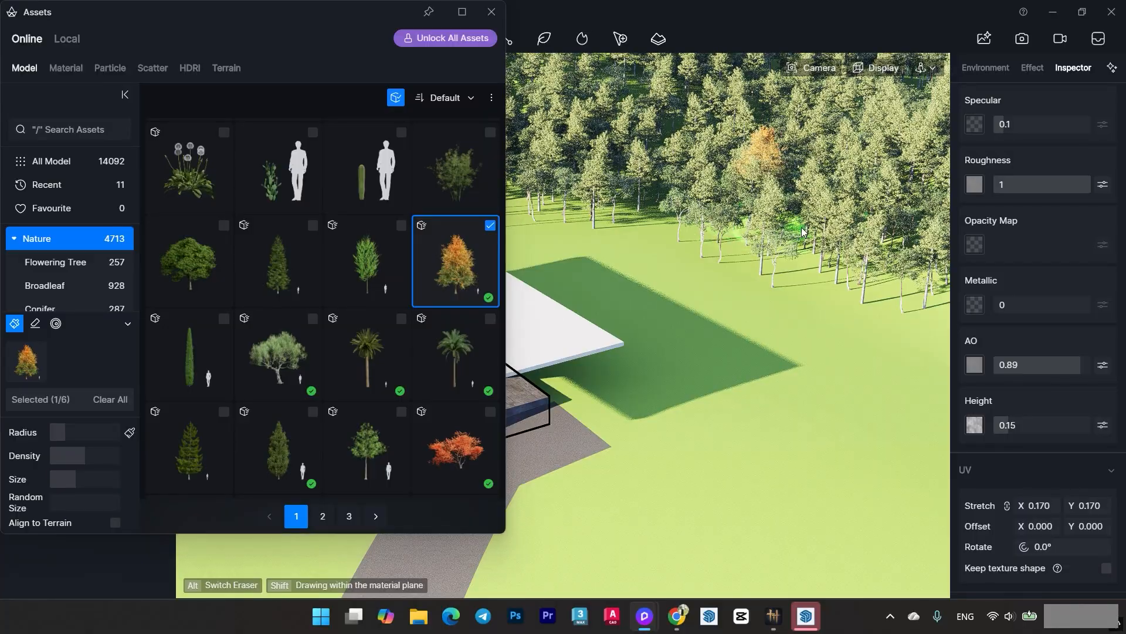
left_click(496, 19)
scroll(548, 346, "down", 3)
middle_click_drag(548, 346, 511, 434)
left_click(688, 348)
left_click(723, 304)
scroll(723, 304, "down", 2)
middle_click_drag(723, 304, 710, 286)
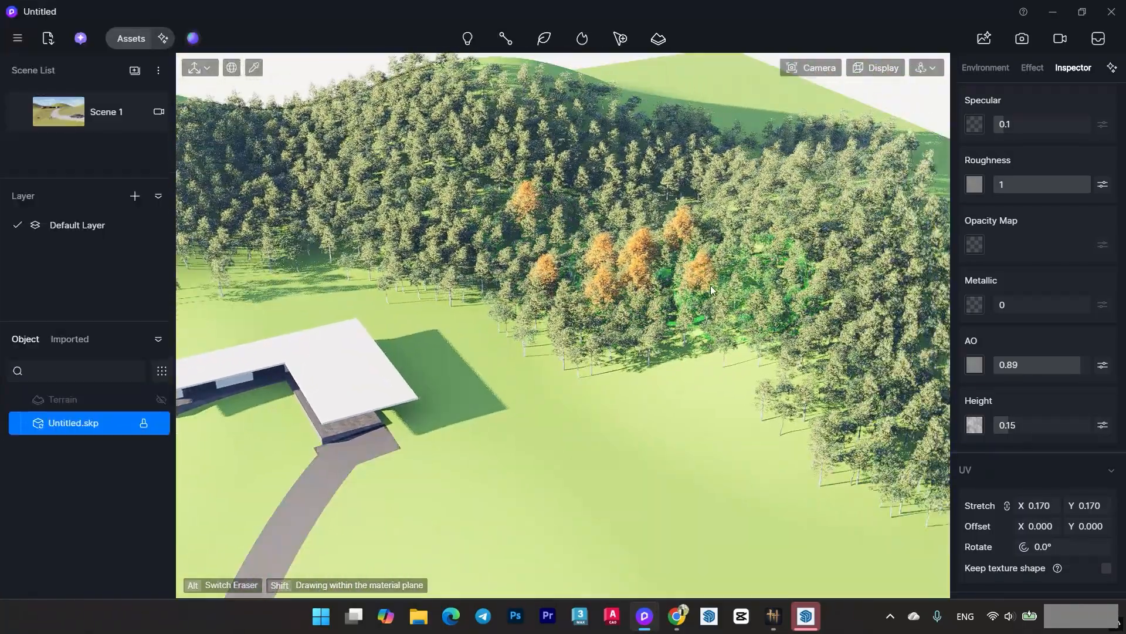
Spread more orange autumn trees through the forest across the central hillside behind the house.
left_click_drag(710, 285, 594, 194)
middle_click_drag(516, 190, 684, 258)
left_click_drag(684, 259, 435, 241)
middle_click_drag(434, 240, 604, 235)
left_click_drag(604, 235, 382, 305)
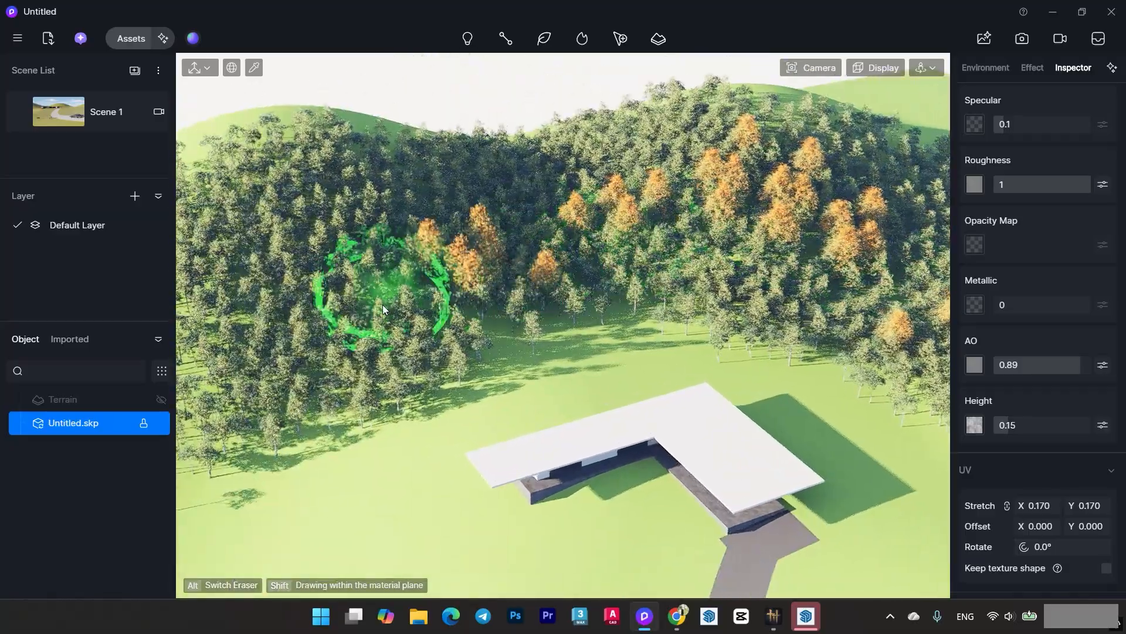
Scatter orange autumn trees through the forest on the left hill.
middle_click_drag(382, 305, 593, 258)
mouse_move(663, 126)
left_mouse_down()
mouse_move(548, 143)
mouse_move(611, 281)
mouse_move(452, 343)
left_mouse_up()
middle_click_drag(451, 343, 599, 329)
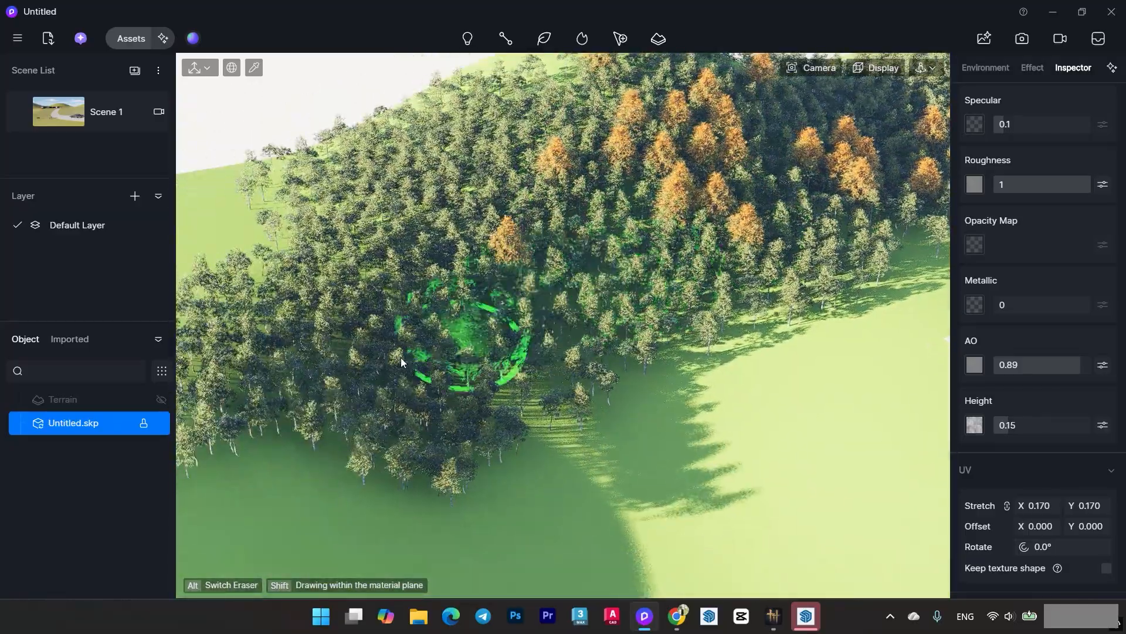
left_click_drag(401, 357, 415, 252)
middle_click_drag(415, 252, 636, 191)
mouse_move(475, 159)
left_mouse_down()
mouse_move(364, 259)
mouse_move(357, 382)
mouse_move(221, 440)
left_mouse_up()
scroll(364, 259, "down", 1)
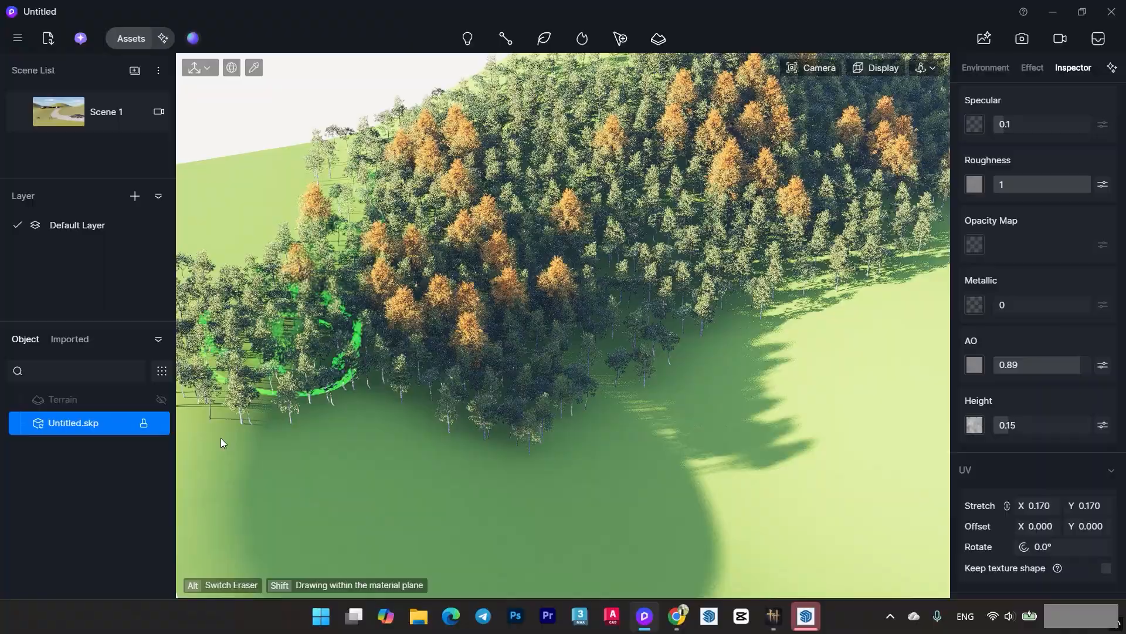
Scatter orange autumn trees through the forest on the far right slope.
scroll(329, 361, "down", 3)
middle_click_drag(780, 352, 545, 299)
left_click_drag(786, 267, 855, 299)
middle_click_drag(731, 315, 592, 346)
left_click_drag(633, 294, 785, 210)
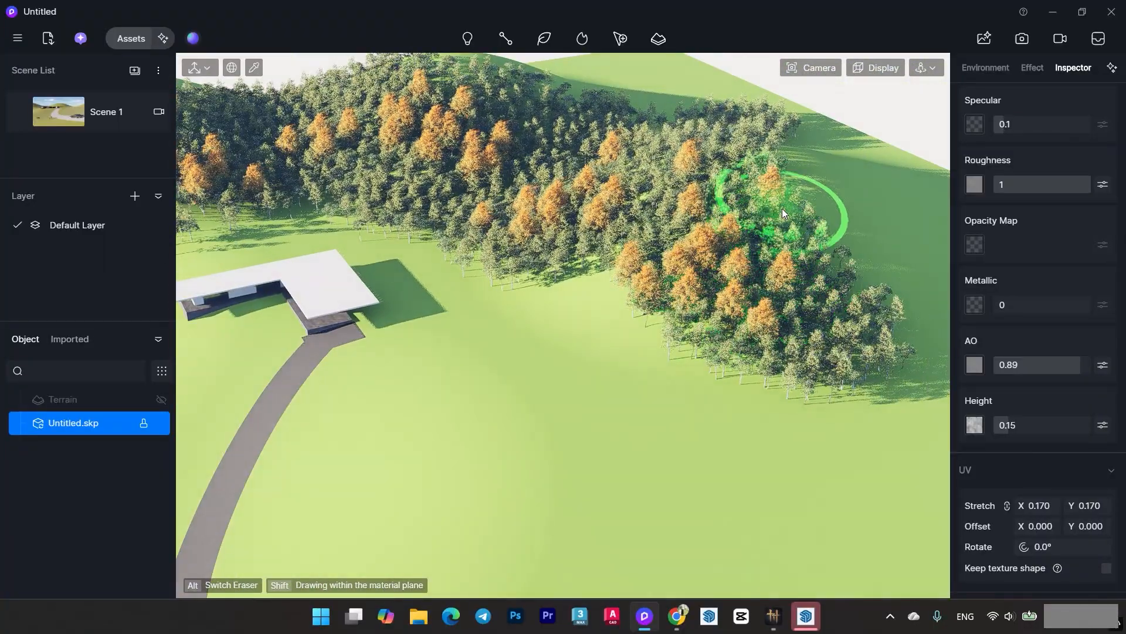
Finish painting the forest and place an olive tree (Olea europaea 04) from the Nature models on the slope beside the house.
key("Escape")
middle_click_drag(576, 346, 714, 333)
scroll(537, 440, "up", 2)
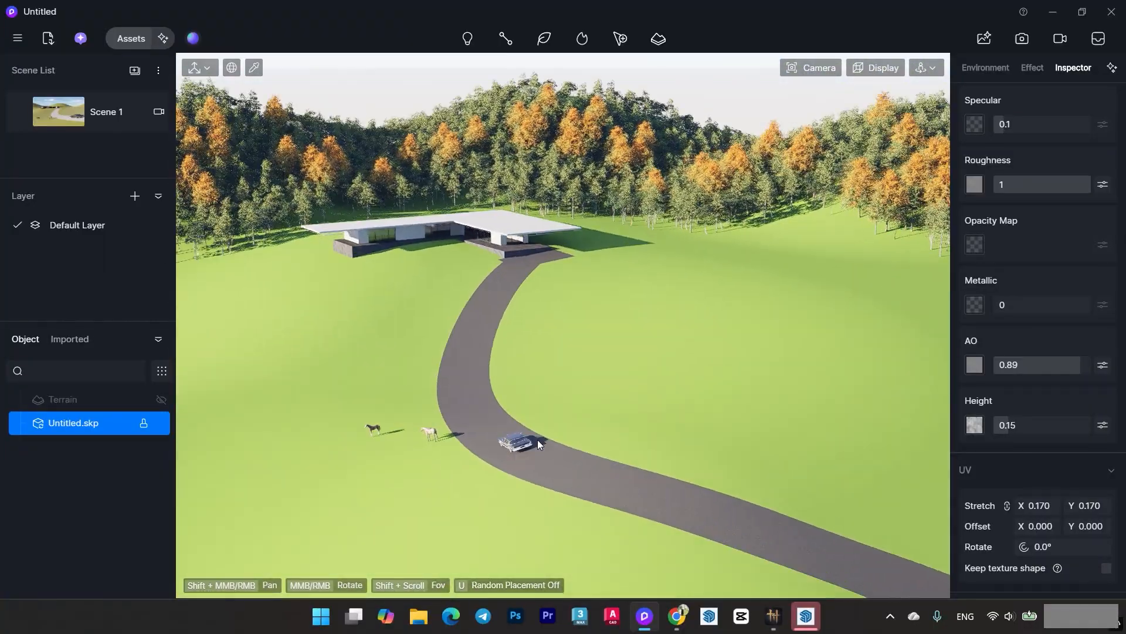
middle_click_drag(537, 439, 717, 286)
scroll(675, 288, "down", 5)
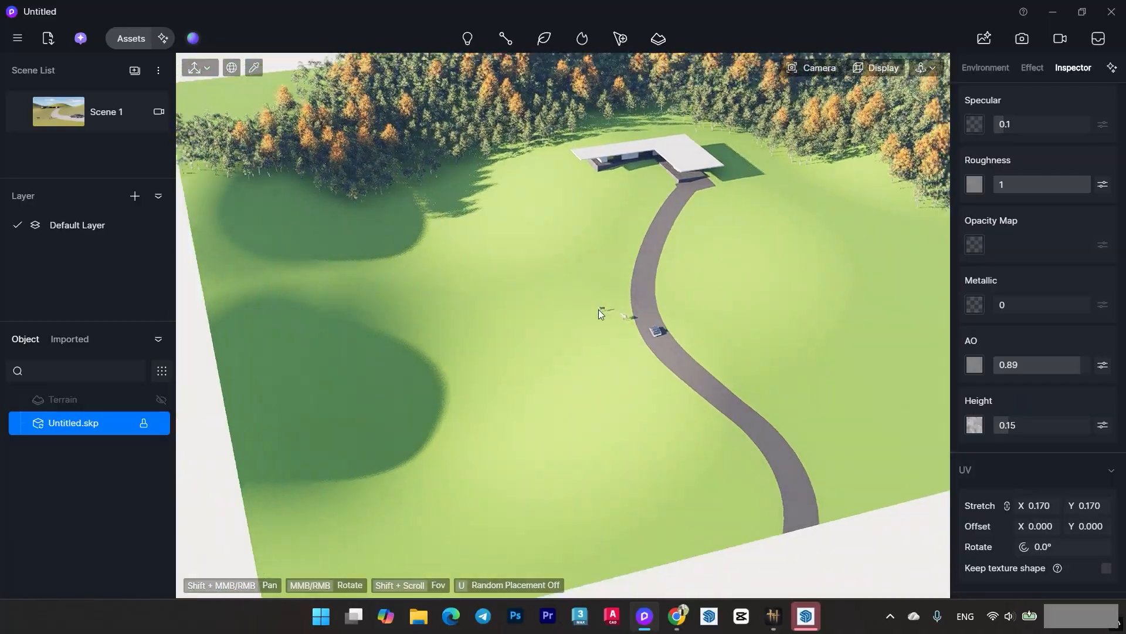
left_click(110, 40)
left_click(284, 358)
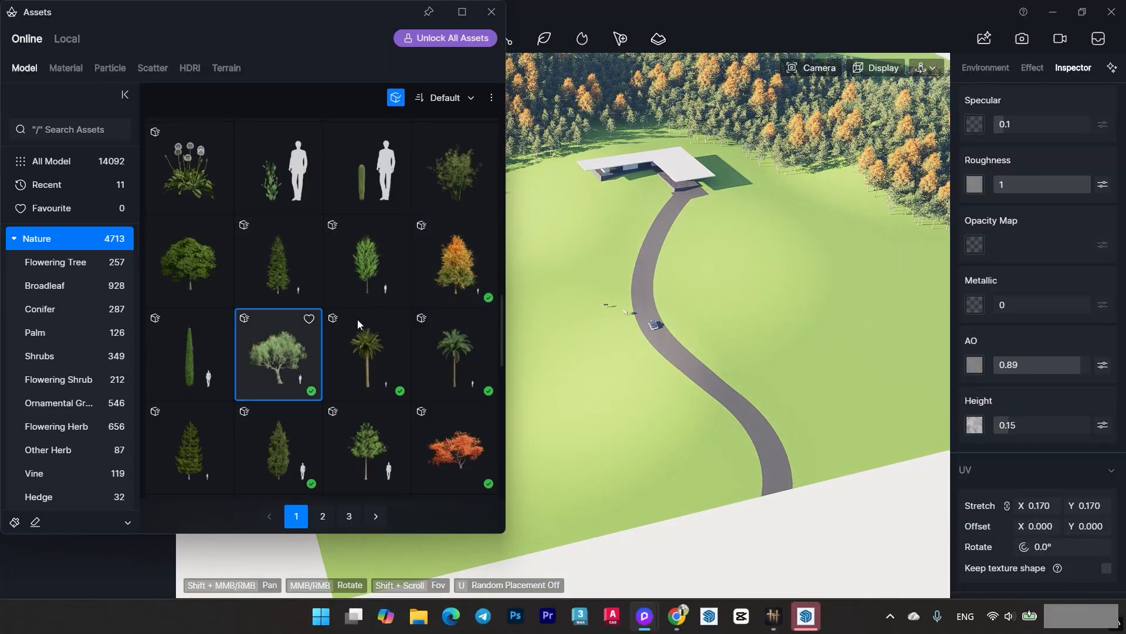
scroll(834, 164, "up", 5)
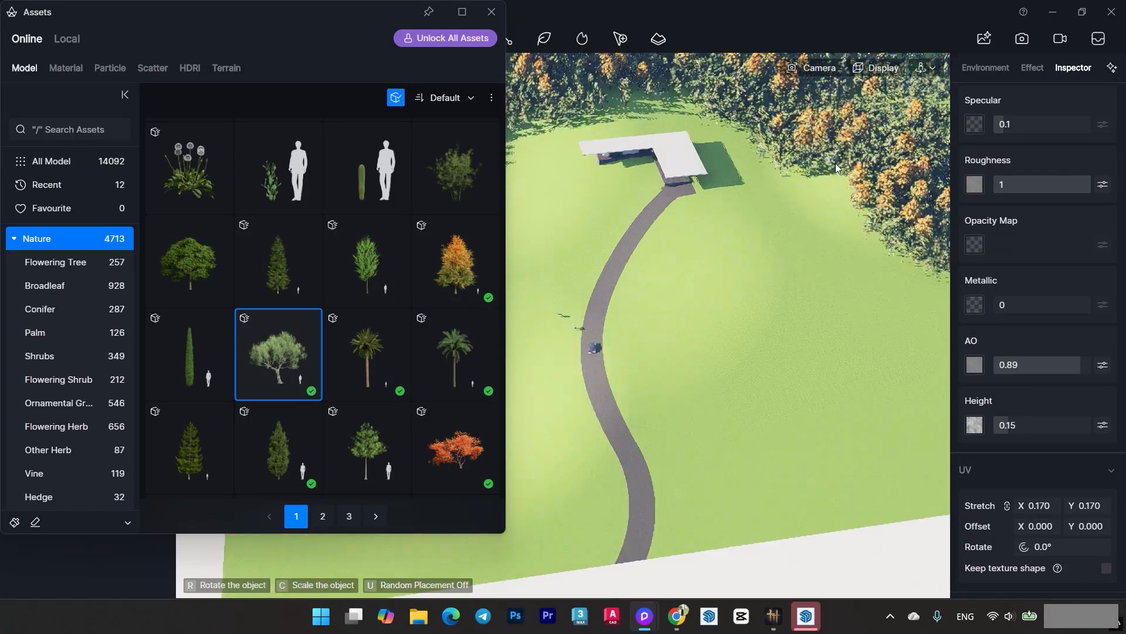
left_click(827, 192)
Restore the Scene 1 view and place more Olea europaea 04 trees in both foreground corners and on the far slope behind the car.
middle_click_drag(790, 252, 535, 450)
scroll(746, 469, "up", 10)
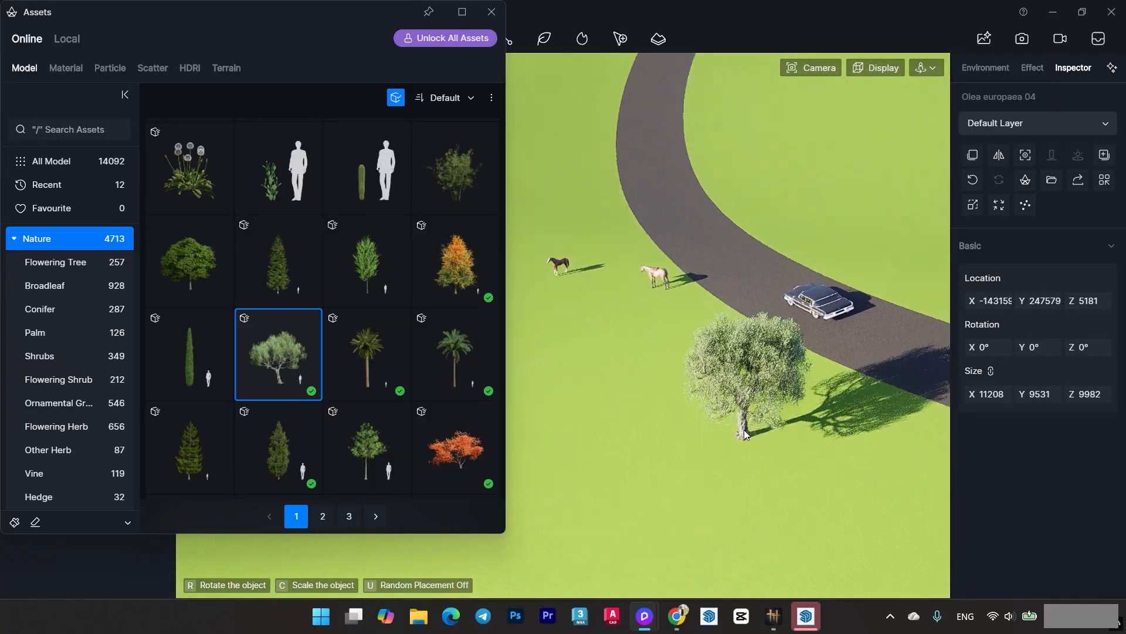
middle_click_drag(744, 429, 739, 411)
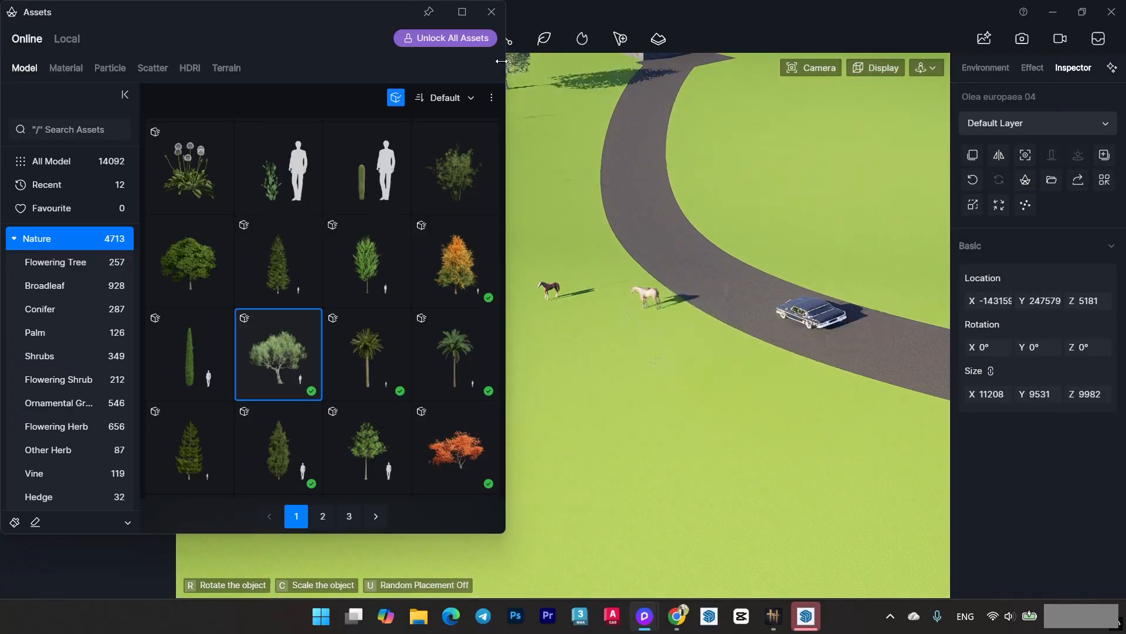
left_click(492, 11)
left_click(94, 113)
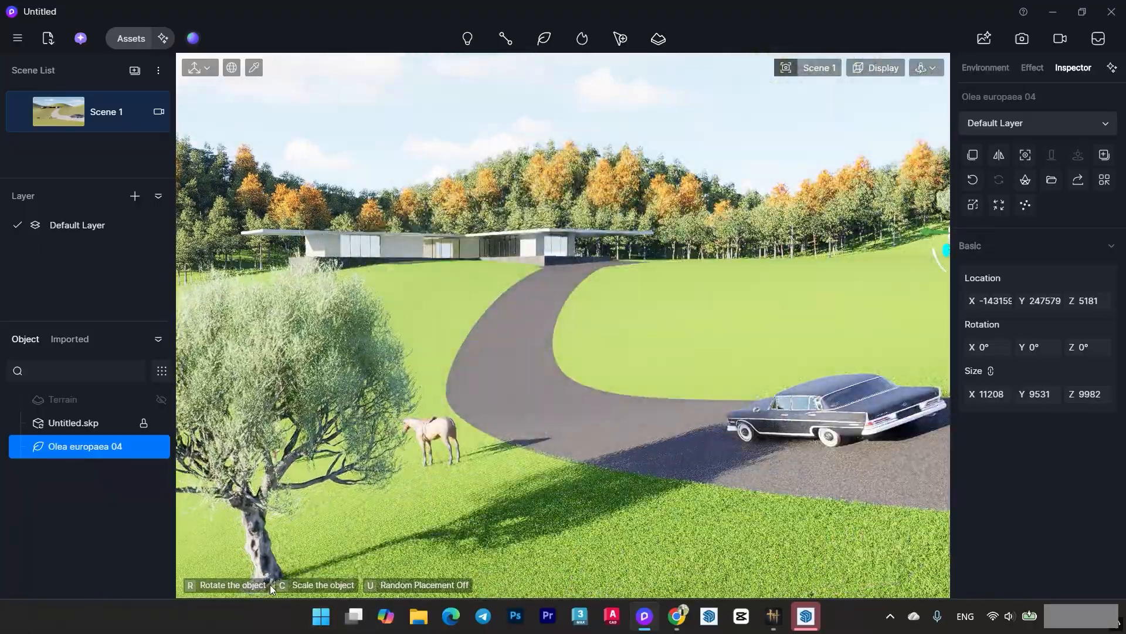
left_click(225, 573)
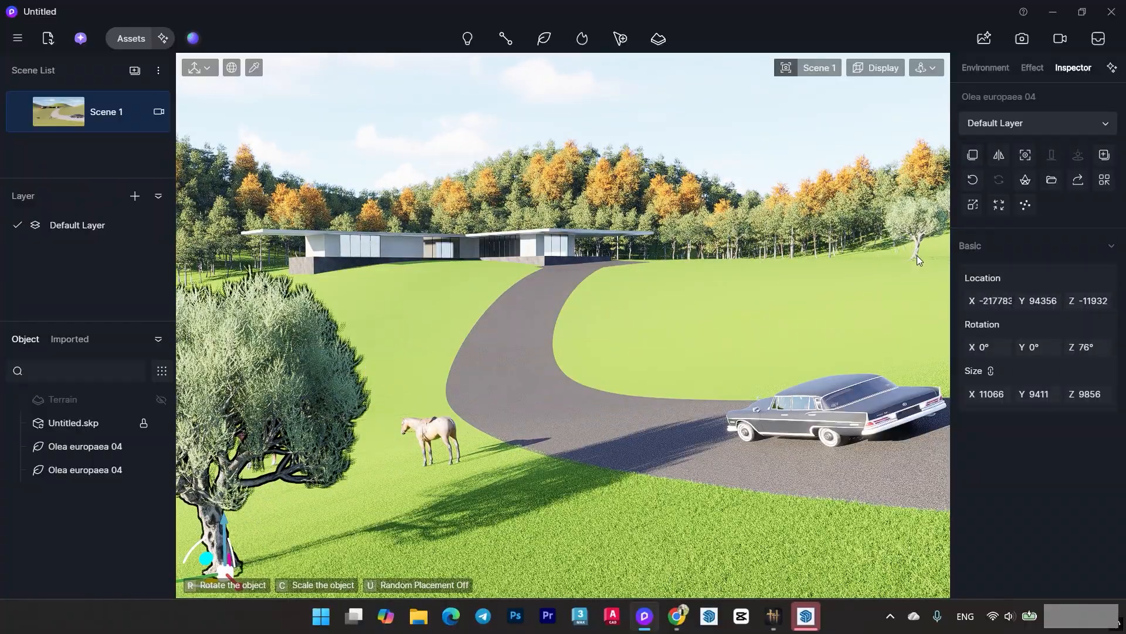
left_click(926, 251)
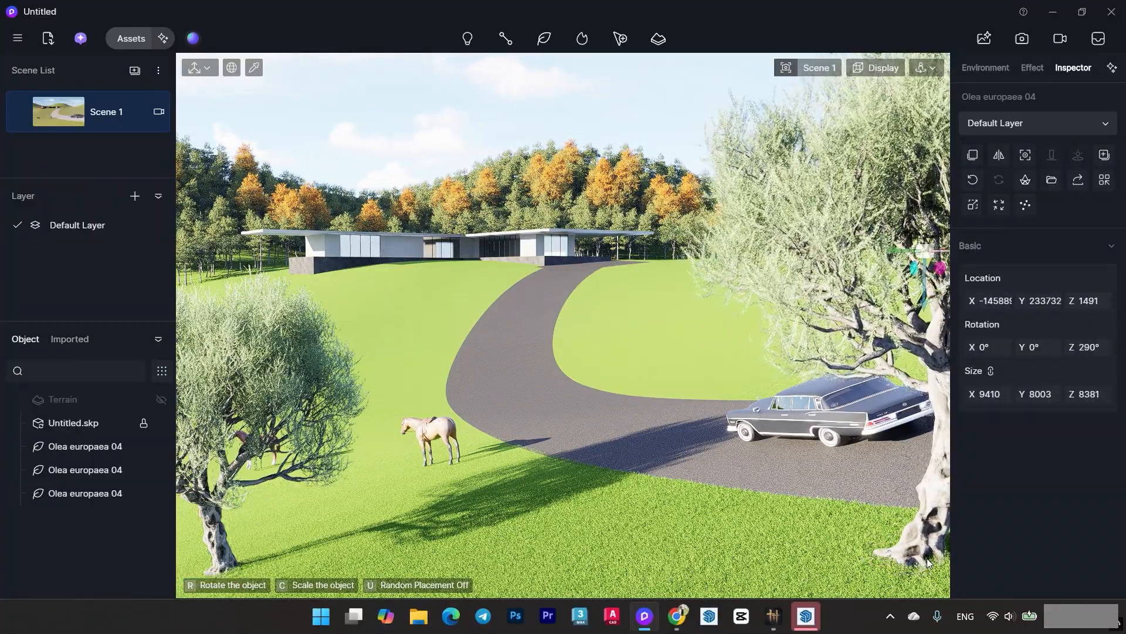
left_click(919, 574)
key("Escape")
key("Escape")
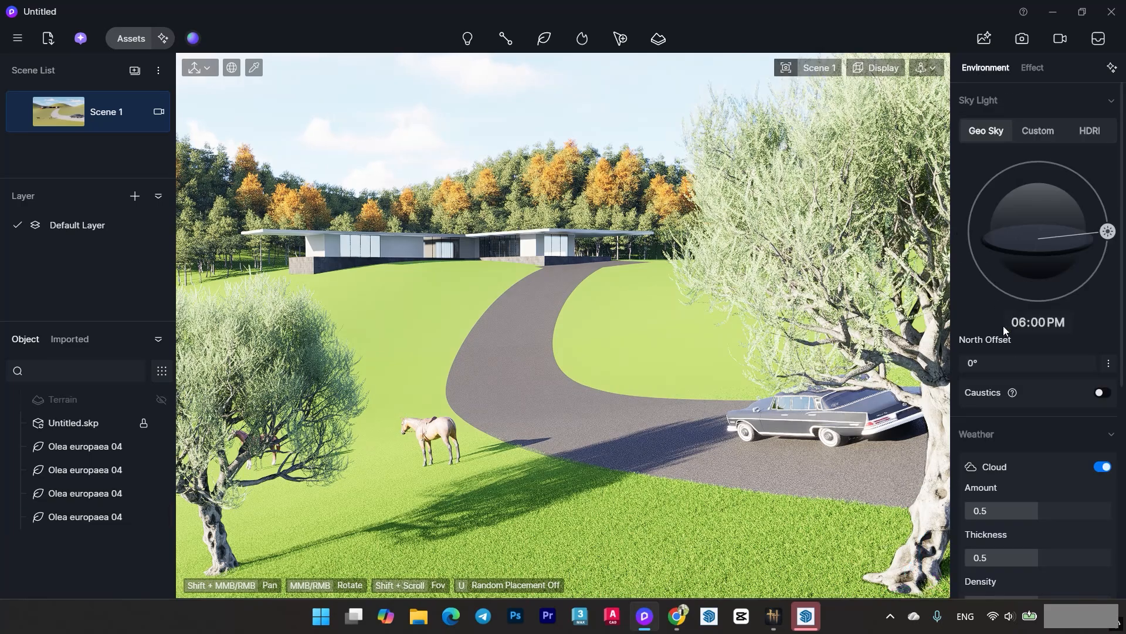
Shift the two foreground olive trees outward along X and Y so only their branches frame the edges of the view.
left_click_drag(1042, 300, 1069, 299)
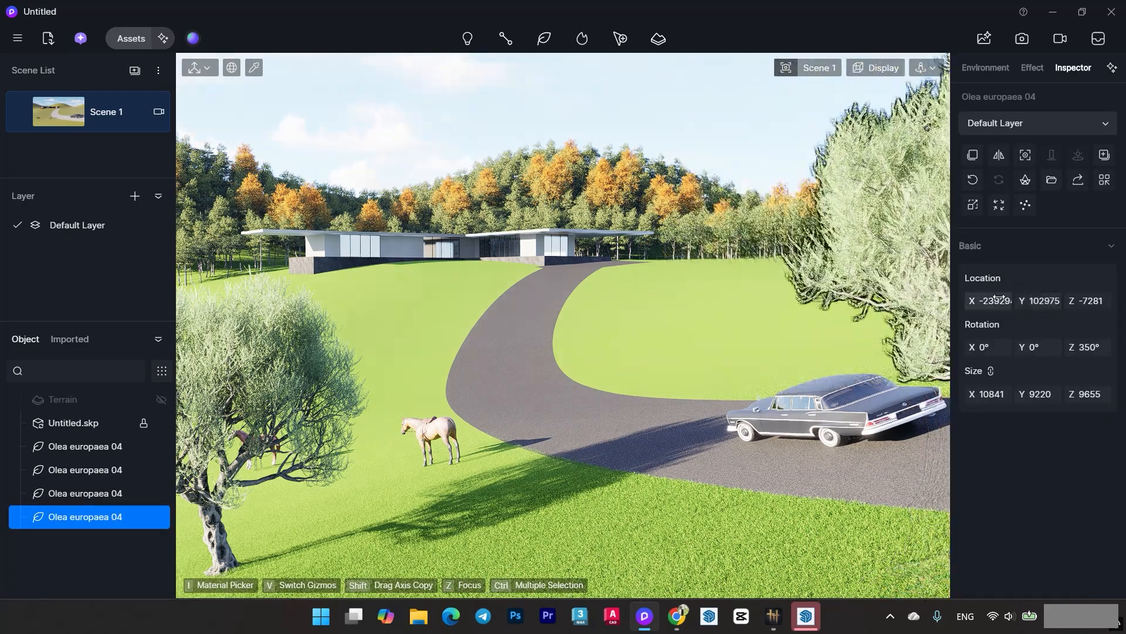
left_click_drag(999, 299, 968, 299)
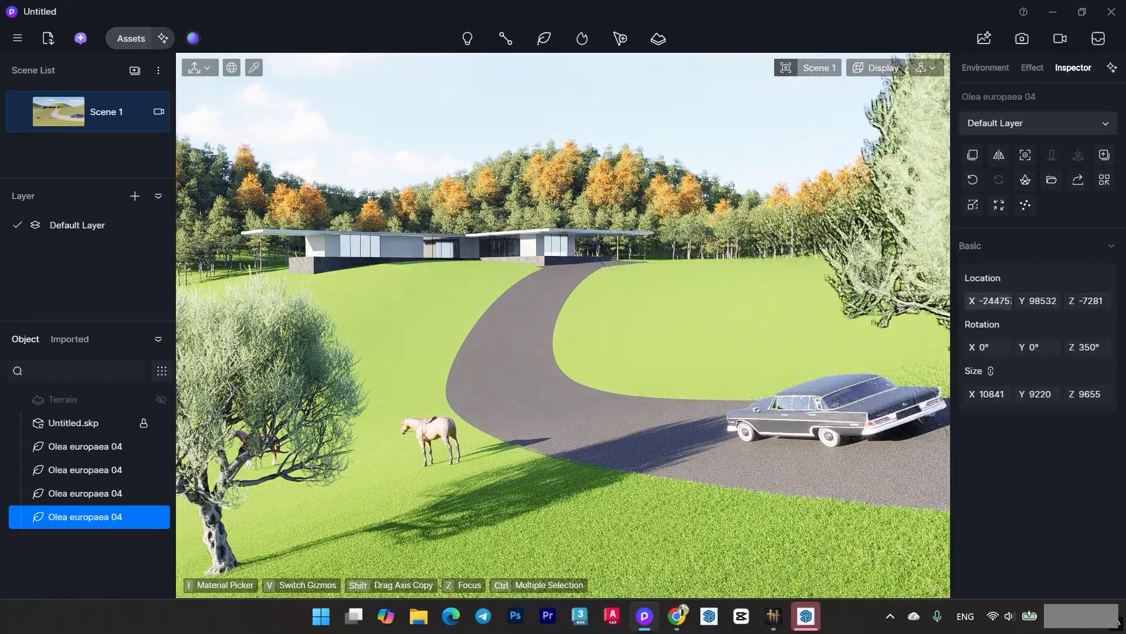
left_click(276, 365)
left_click_drag(1038, 300, 994, 300)
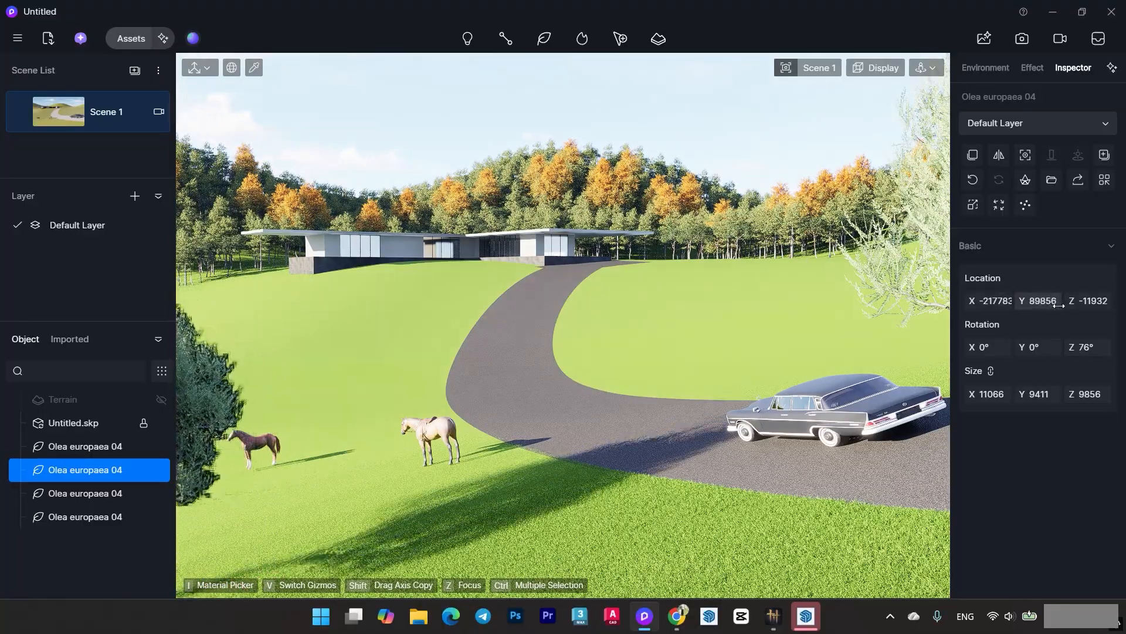
left_click(666, 128)
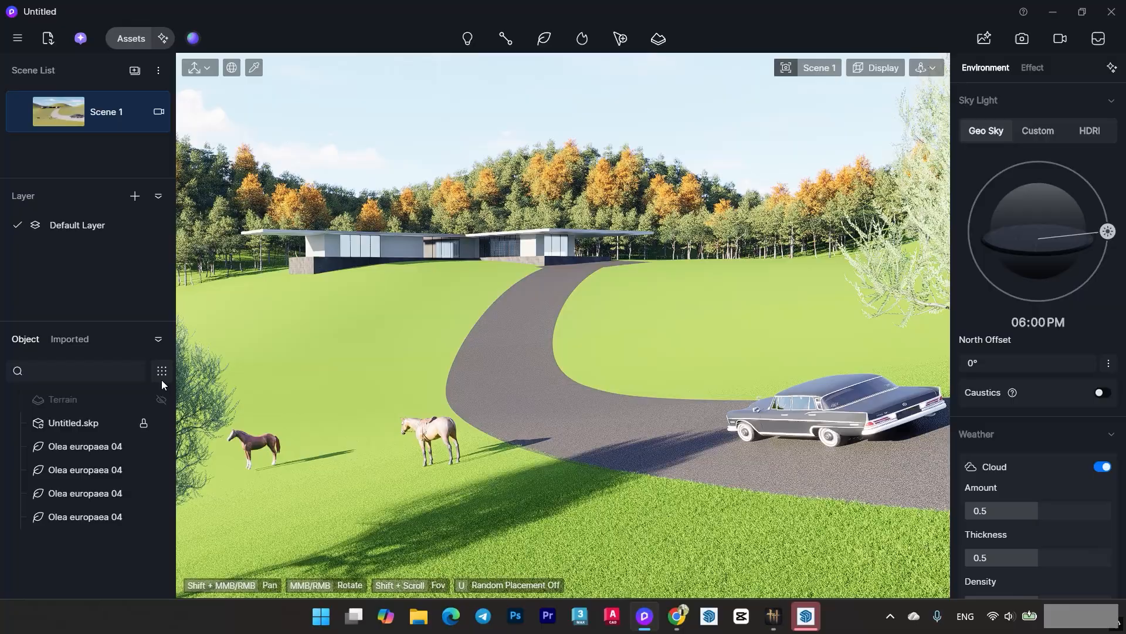
middle_click_drag(491, 332, 491, 333)
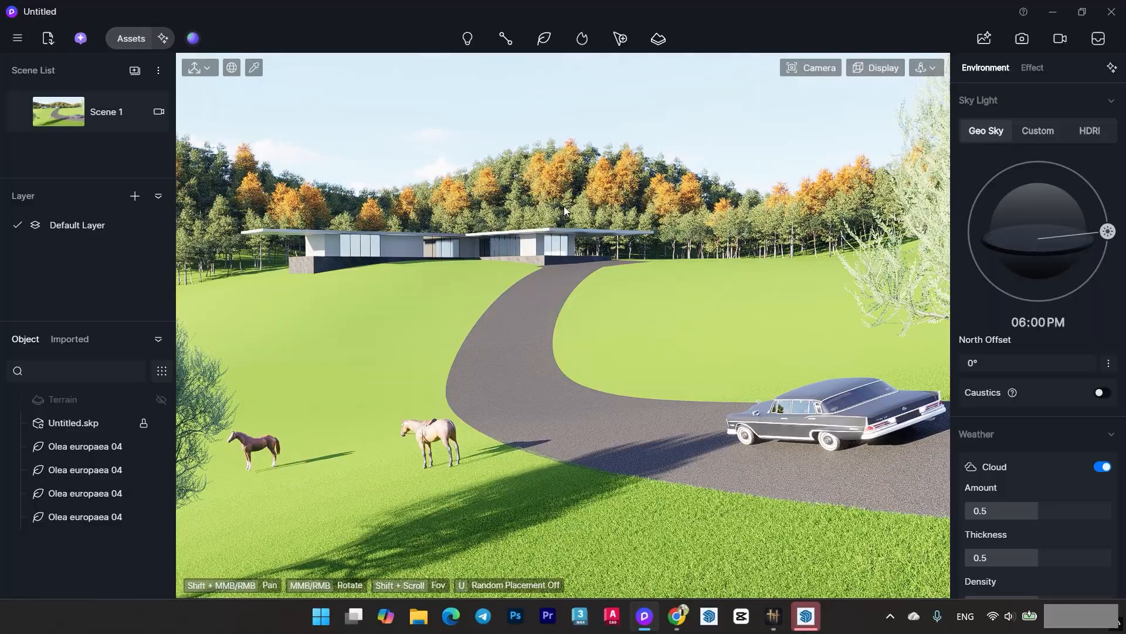
Place a single orange-red tree from the second page of Nature models at the forest edge on the slope beyond the car.
left_click(133, 38)
scroll(323, 375, "down", 10)
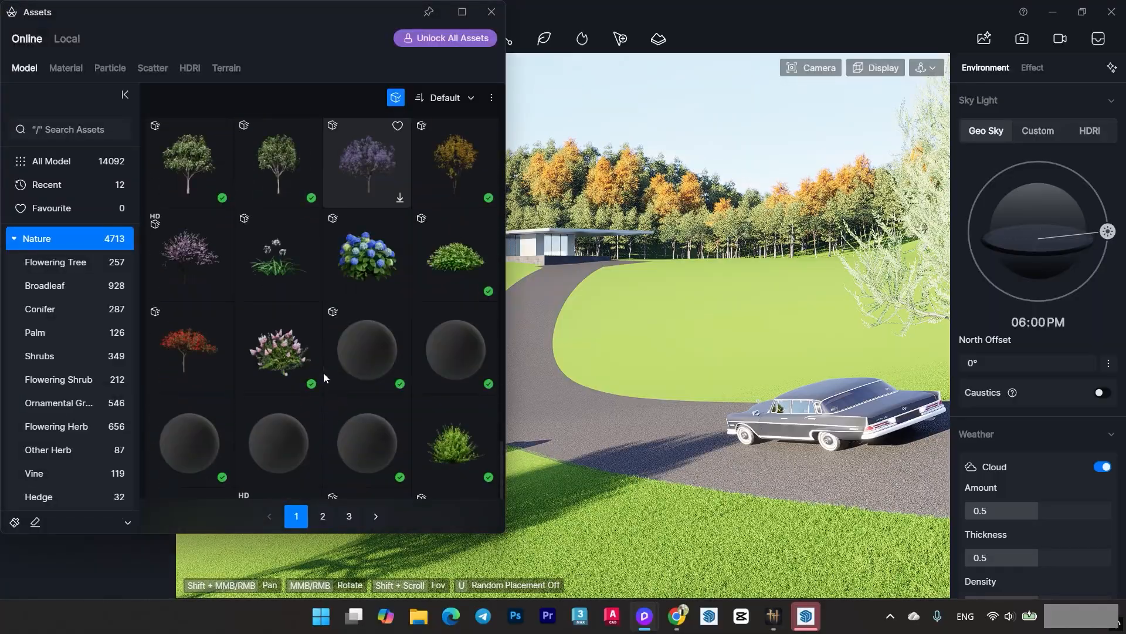
scroll(288, 298, "up", 8)
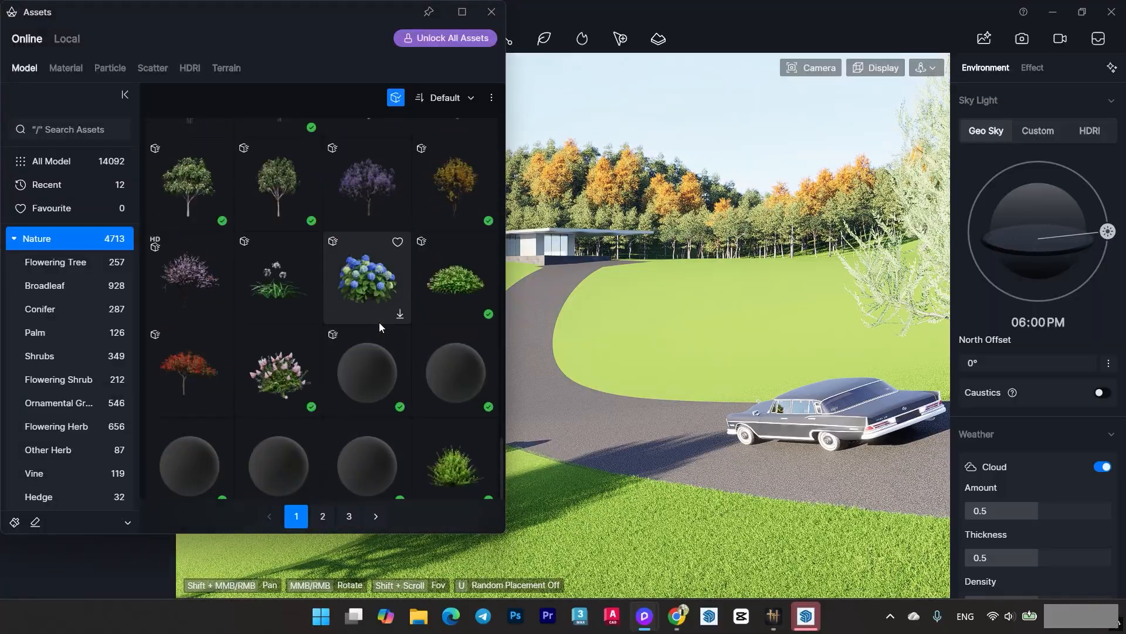
scroll(354, 413, "down", 10)
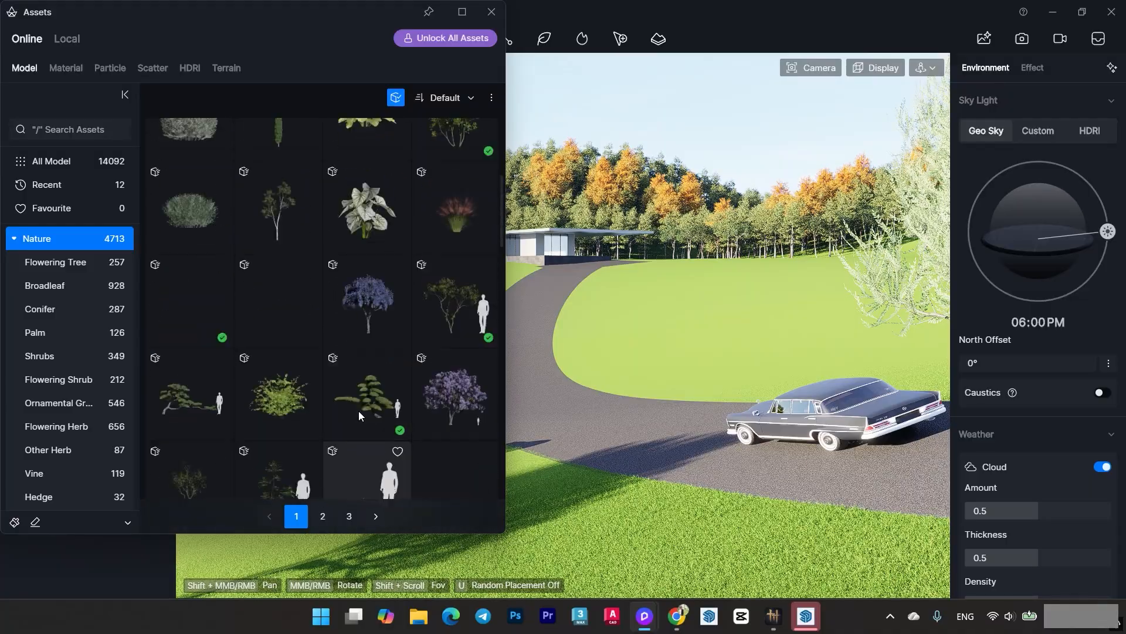
left_click(324, 516)
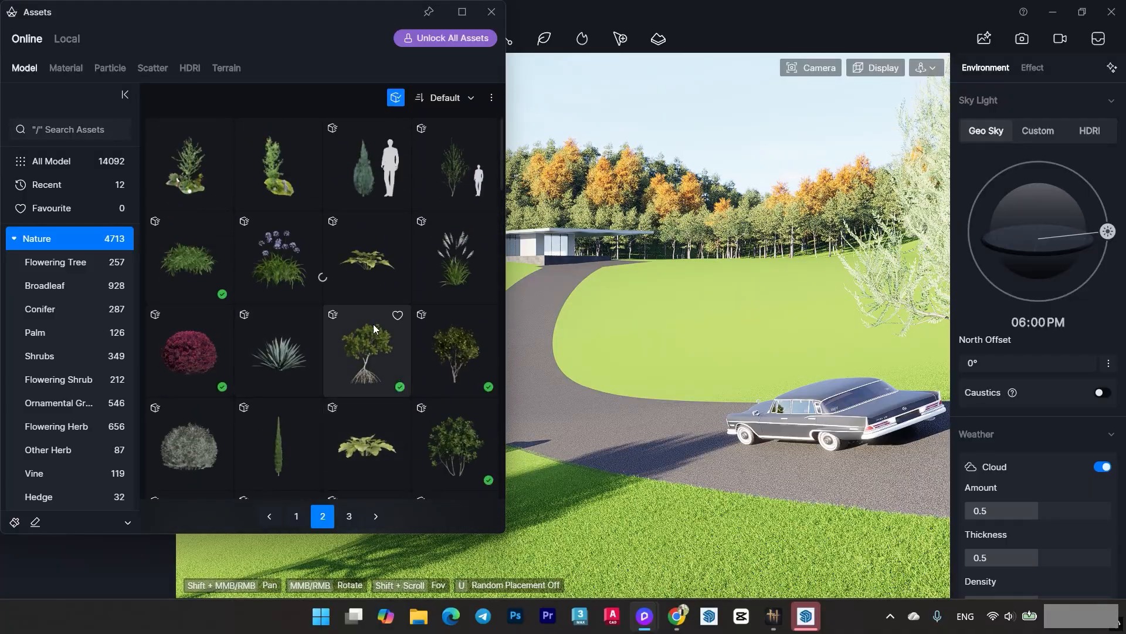
left_click(288, 356)
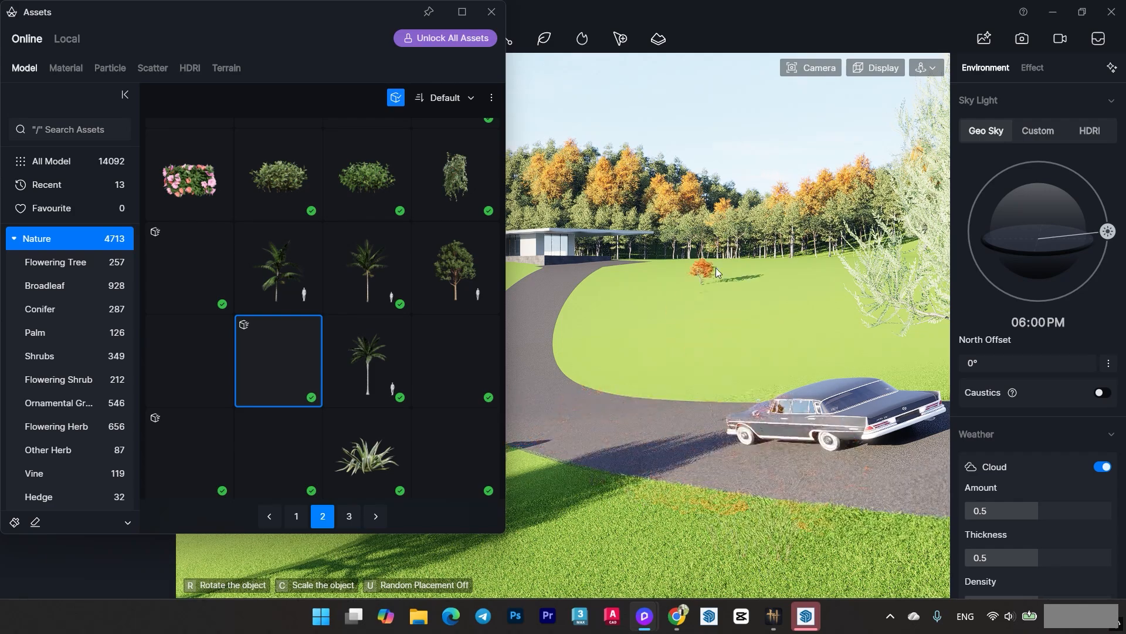
left_click(15, 521)
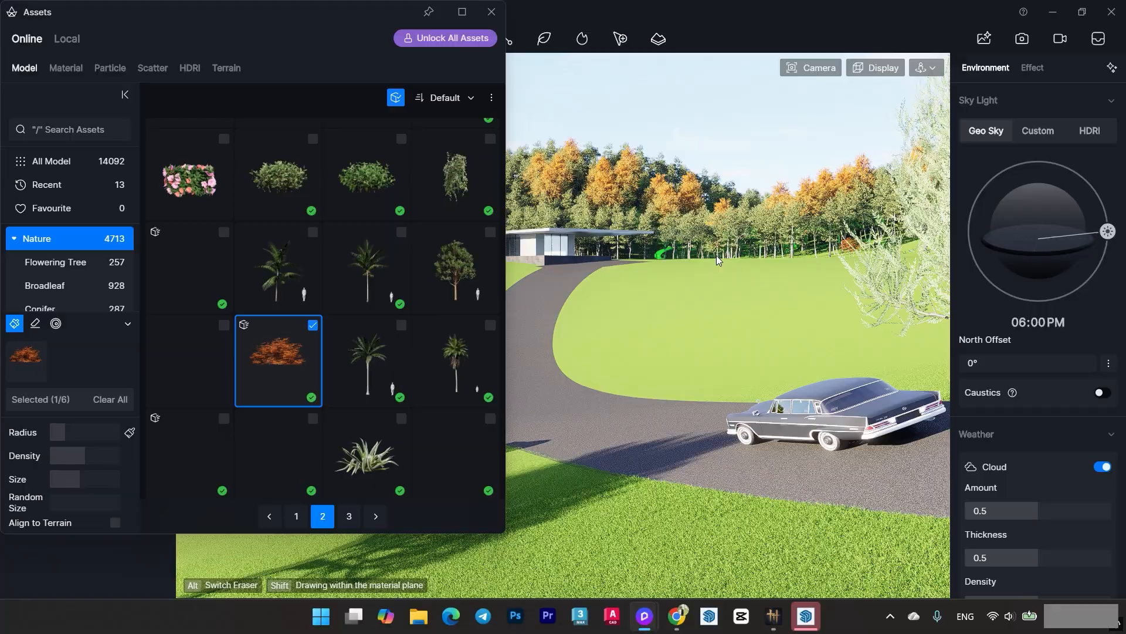
key("Escape")
Load the paint brush with five plants and shrubs from the second page of Nature models.
scroll(385, 368, "down", 2)
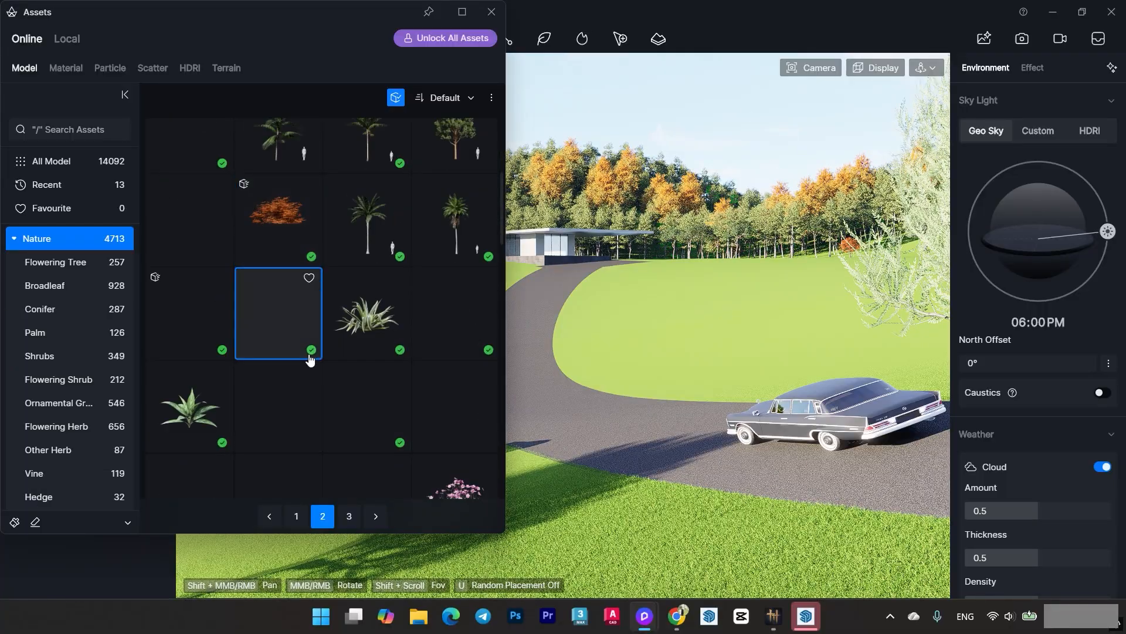
left_click(368, 399)
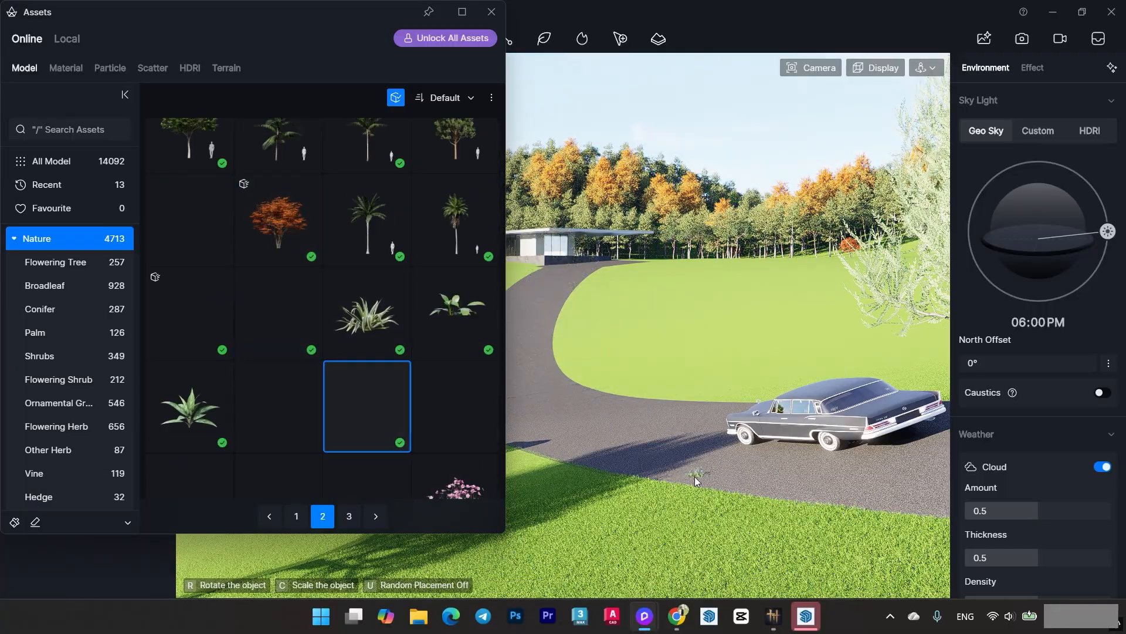
left_click(15, 522)
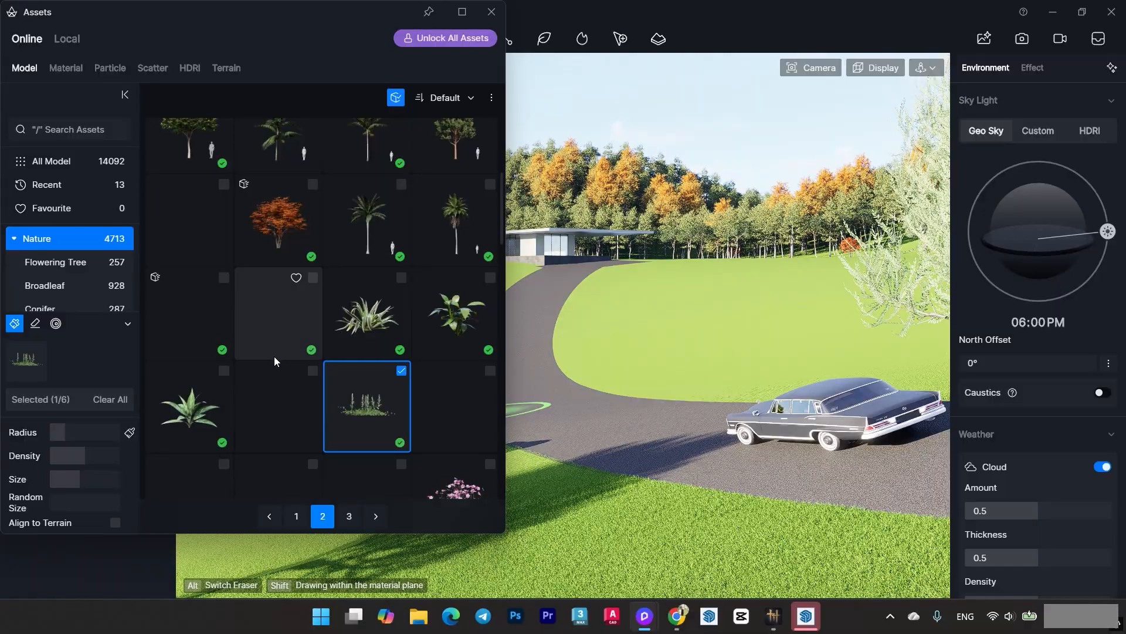
scroll(282, 369, "down", 2)
left_click(291, 383)
left_click(368, 372)
scroll(297, 394, "down", 1)
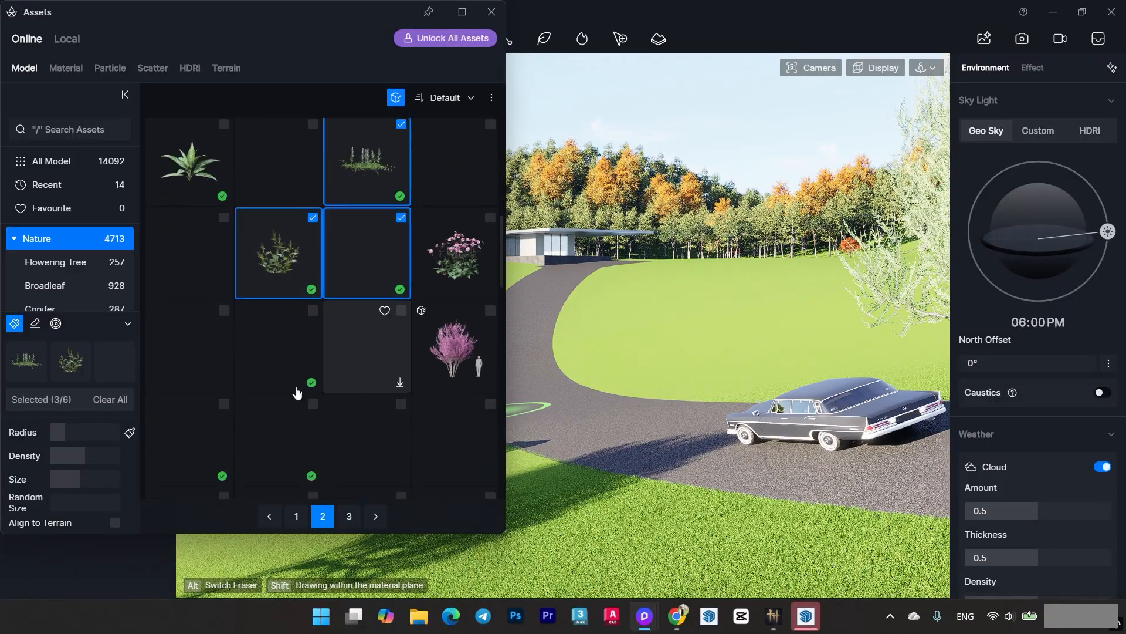
left_click(217, 428)
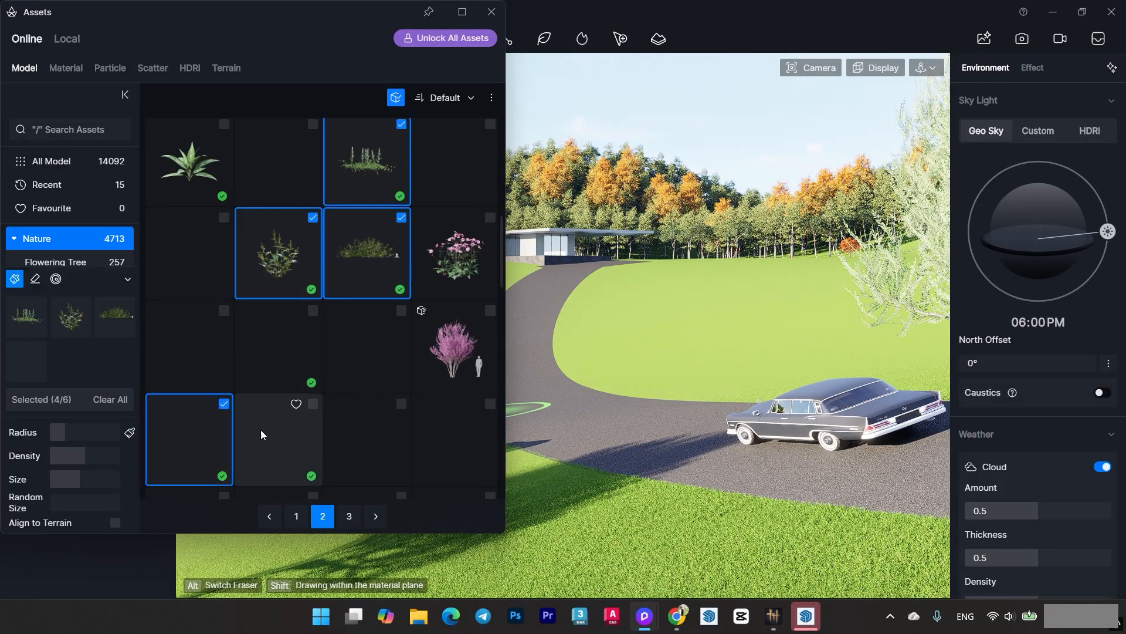
scroll(278, 392, "down", 3)
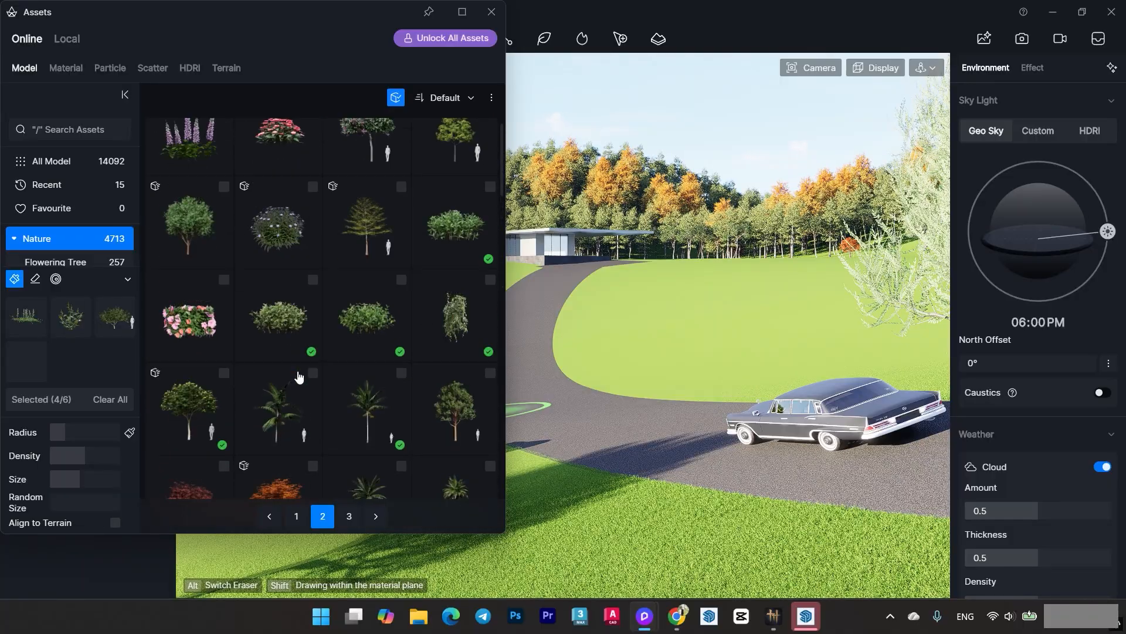
scroll(298, 373, "up", 1)
scroll(304, 360, "up", 2)
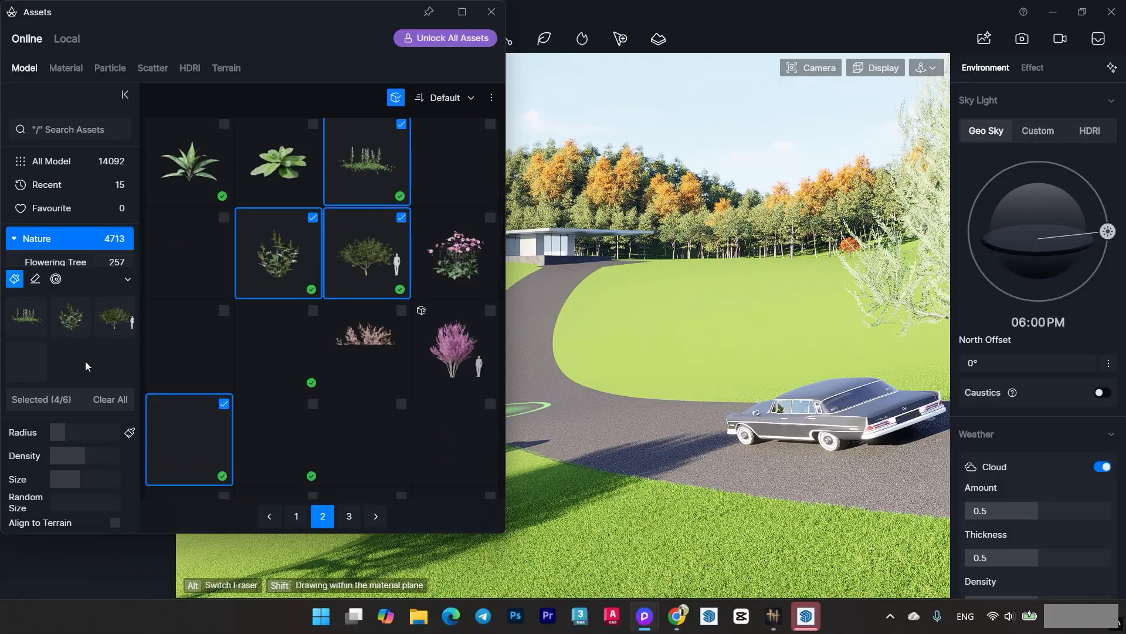
left_click(299, 421)
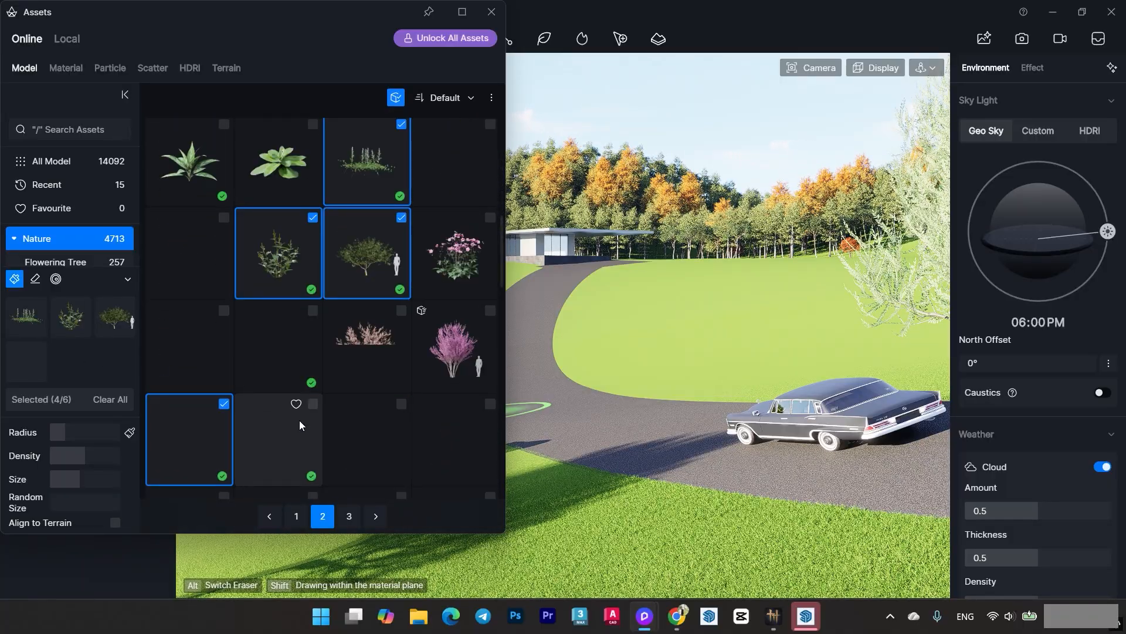
Try painting the loaded plants onto the foreground grass near the car, and hide Brush History 4.
left_click(655, 560)
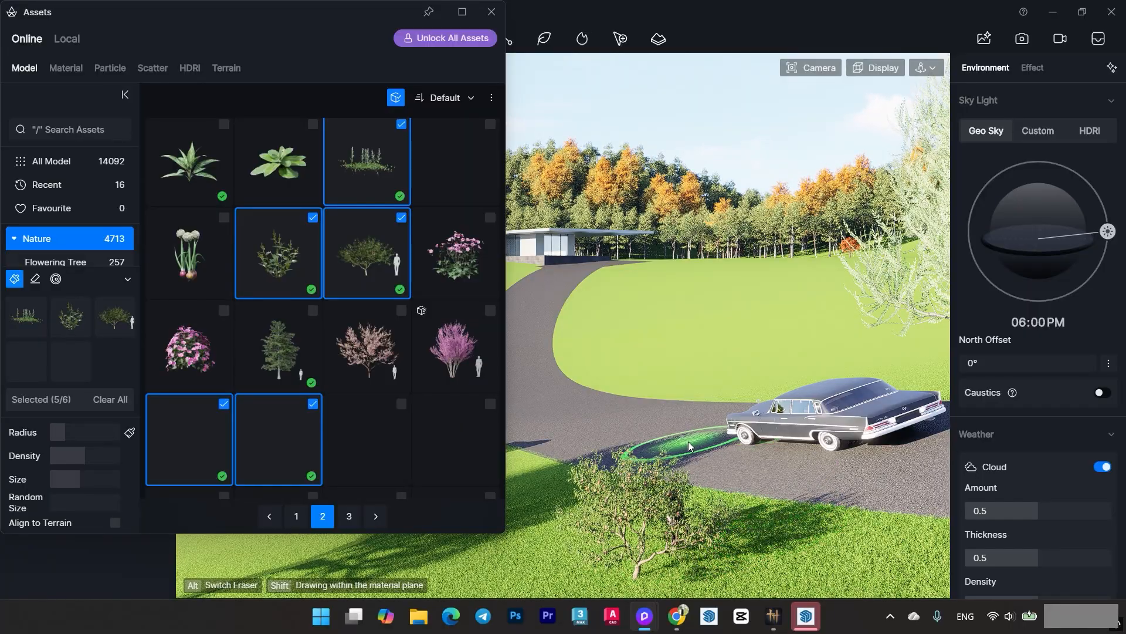
key("Escape")
left_click(670, 492)
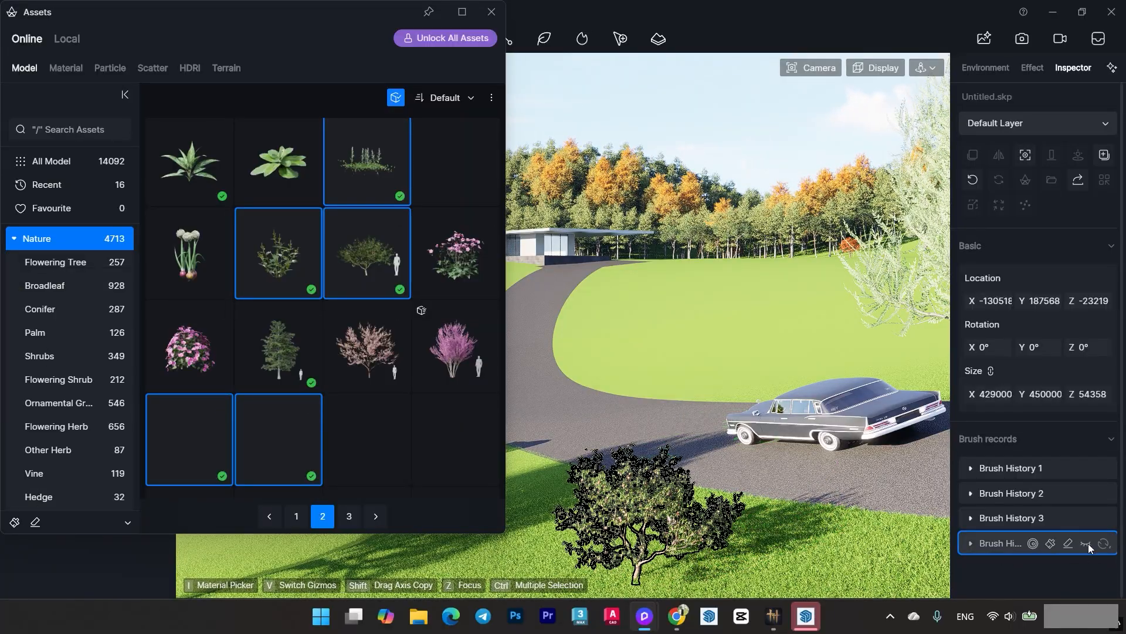
left_click(1086, 544)
Try out several plants from the end of the first page of Nature models on the driveway near the car.
scroll(304, 336, "up", 5)
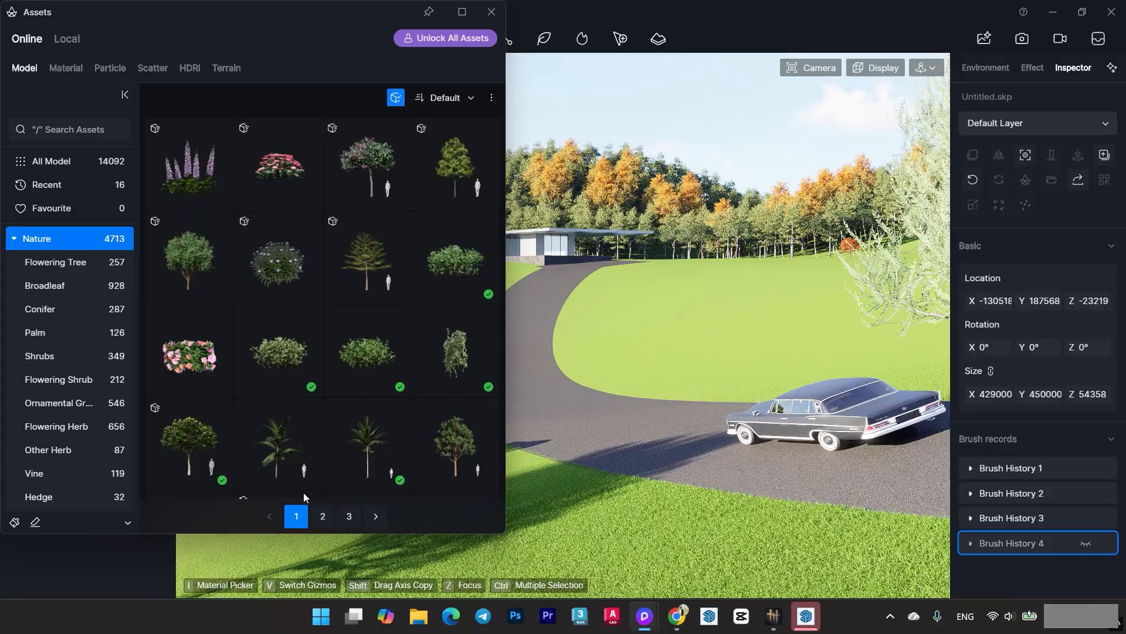
scroll(350, 336, "down", 6)
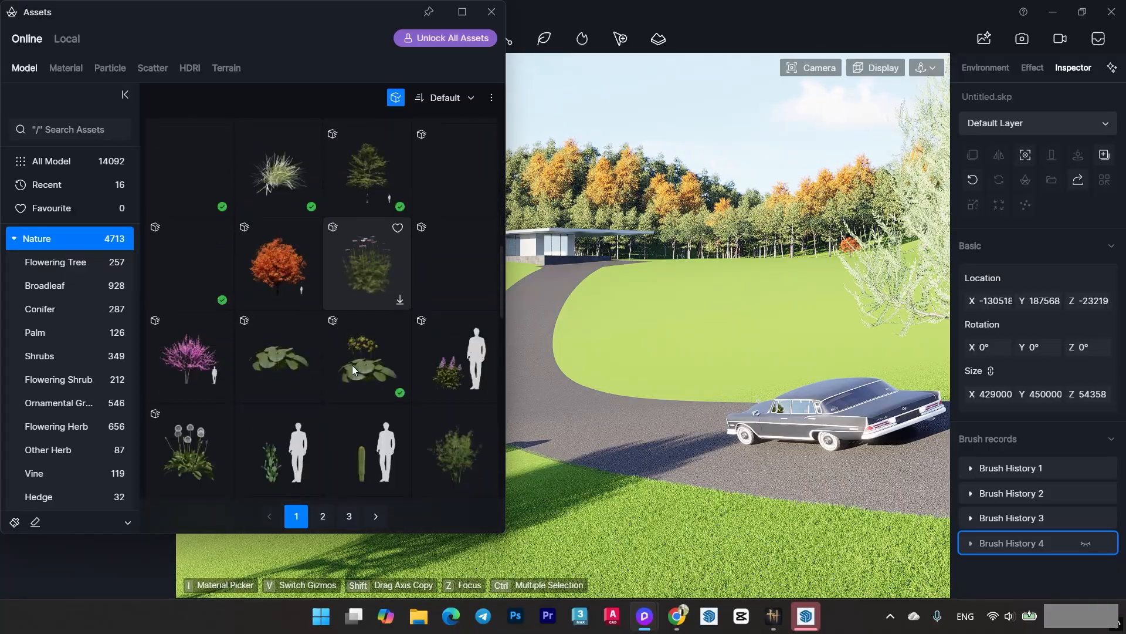
scroll(352, 365, "down", 4)
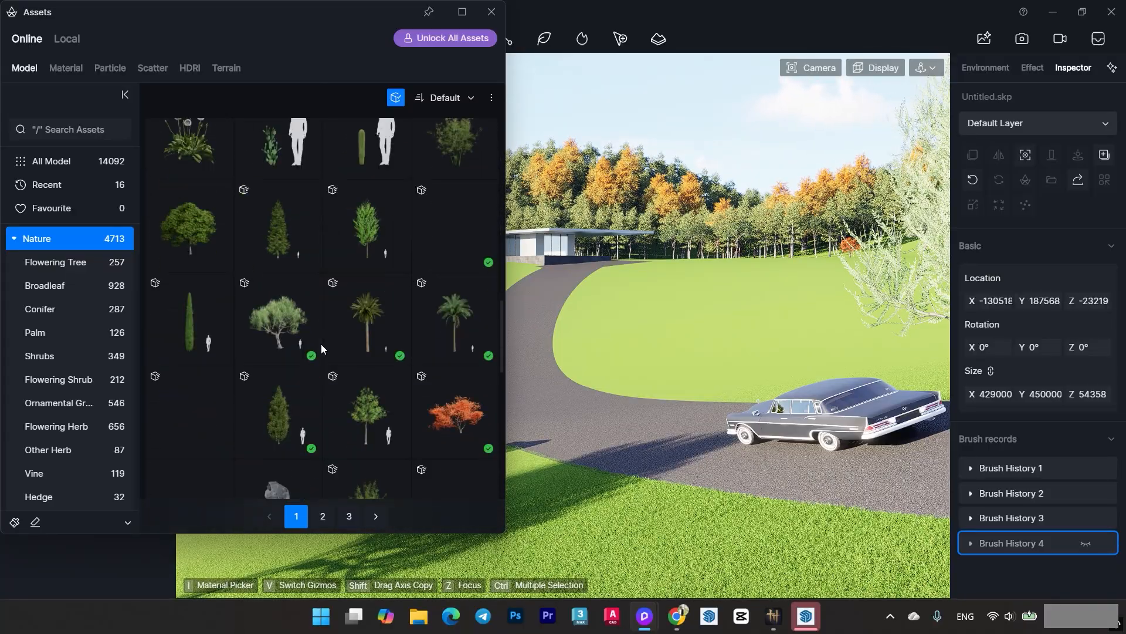
scroll(322, 345, "down", 5)
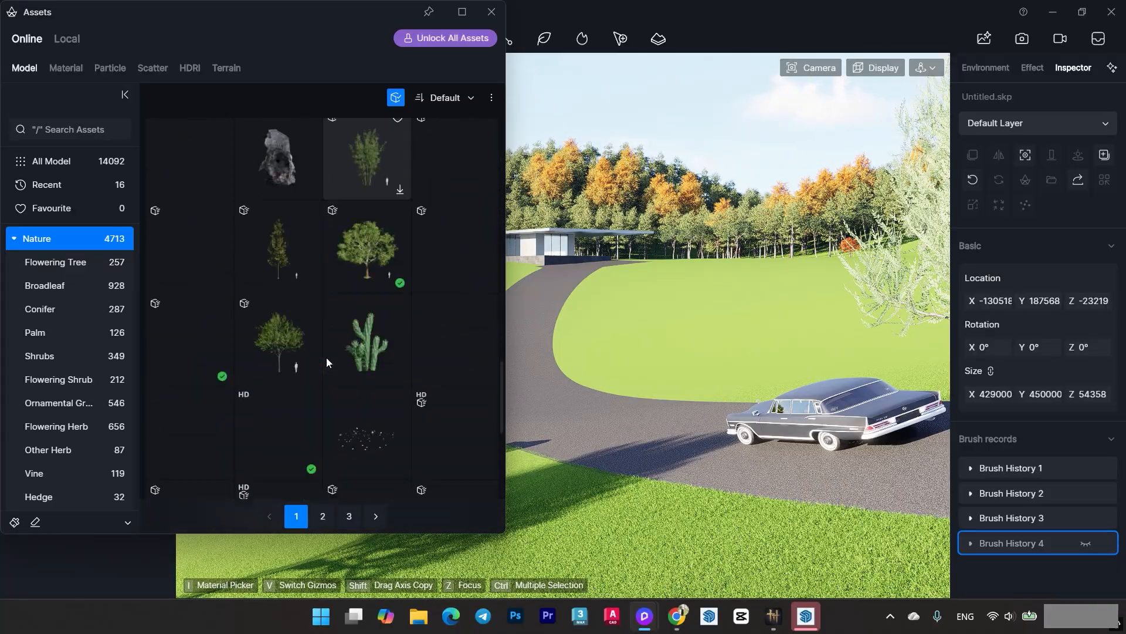
left_click(277, 258)
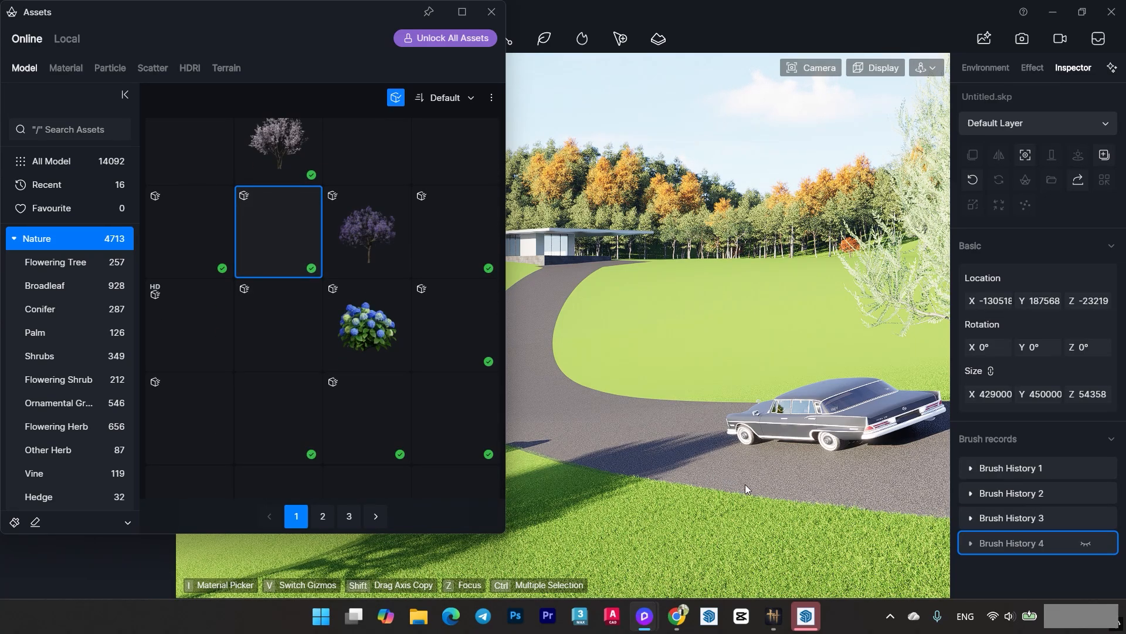
scroll(364, 404, "down", 2)
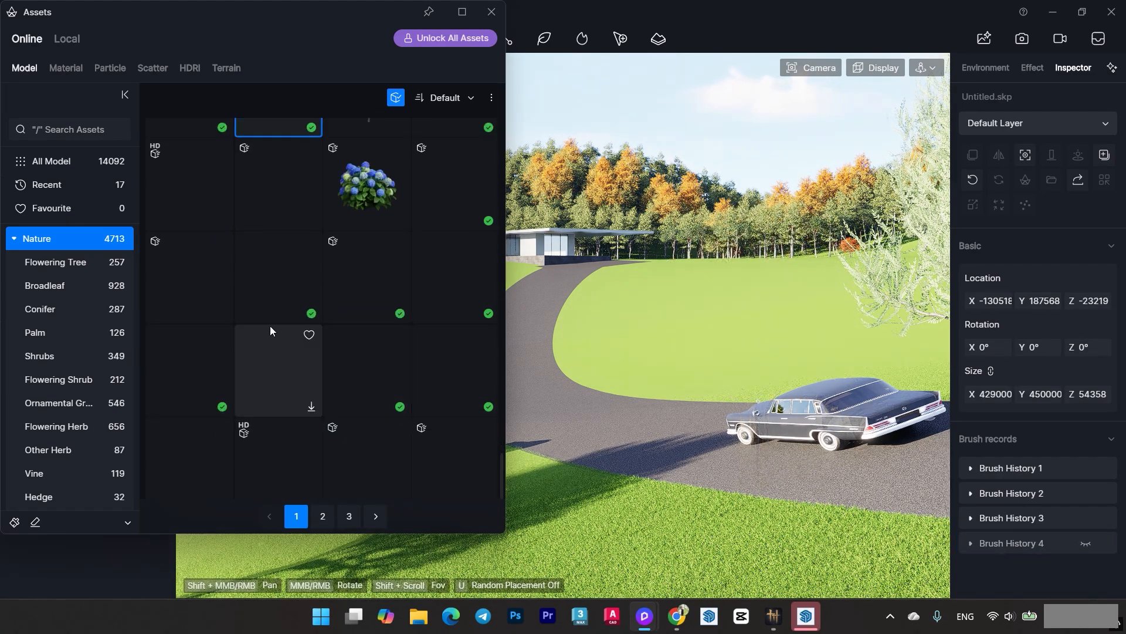
left_click(273, 296)
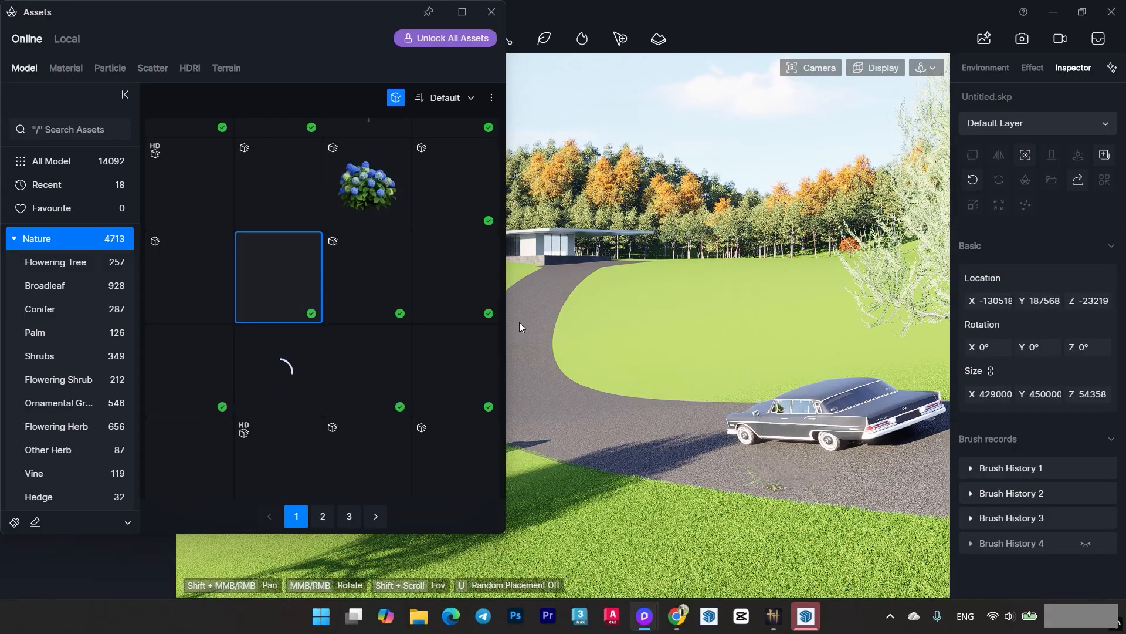
left_click(469, 291)
scroll(332, 448, "down", 1)
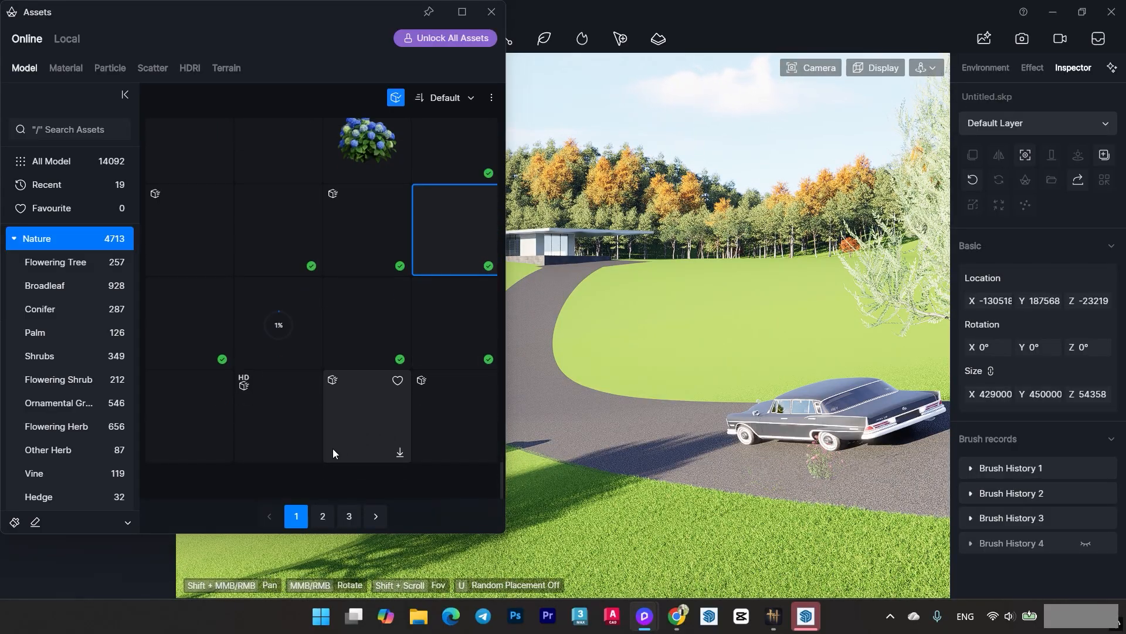
Try out a small shrub from the third page of Nature models on the driveway near the car.
scroll(315, 332, "up", 8)
scroll(315, 331, "up", 5)
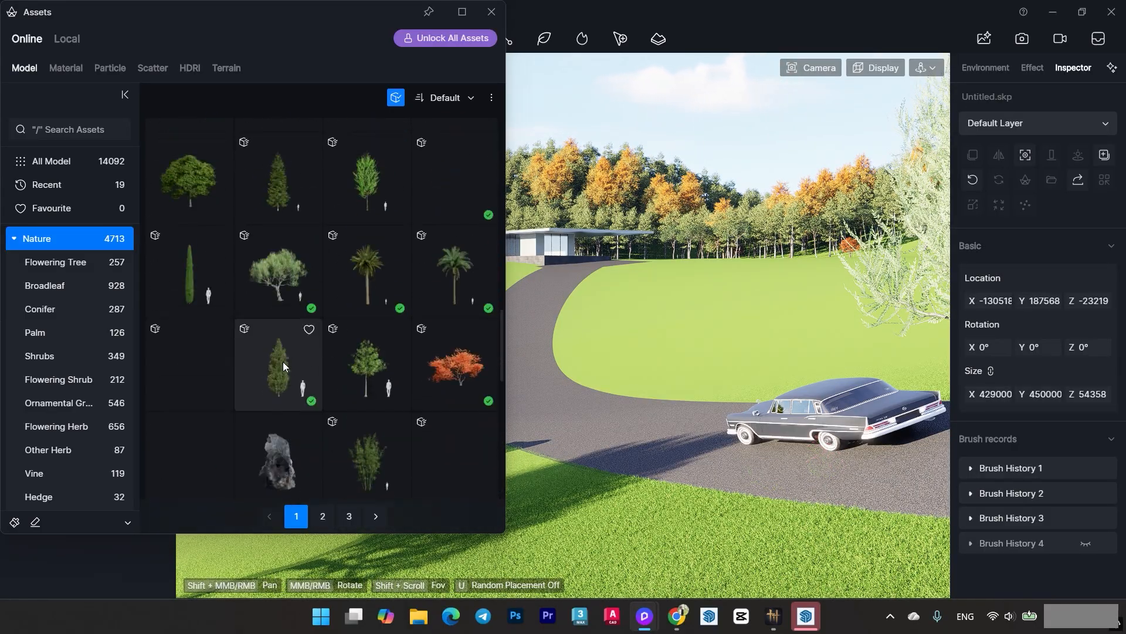
scroll(206, 328, "down", 5)
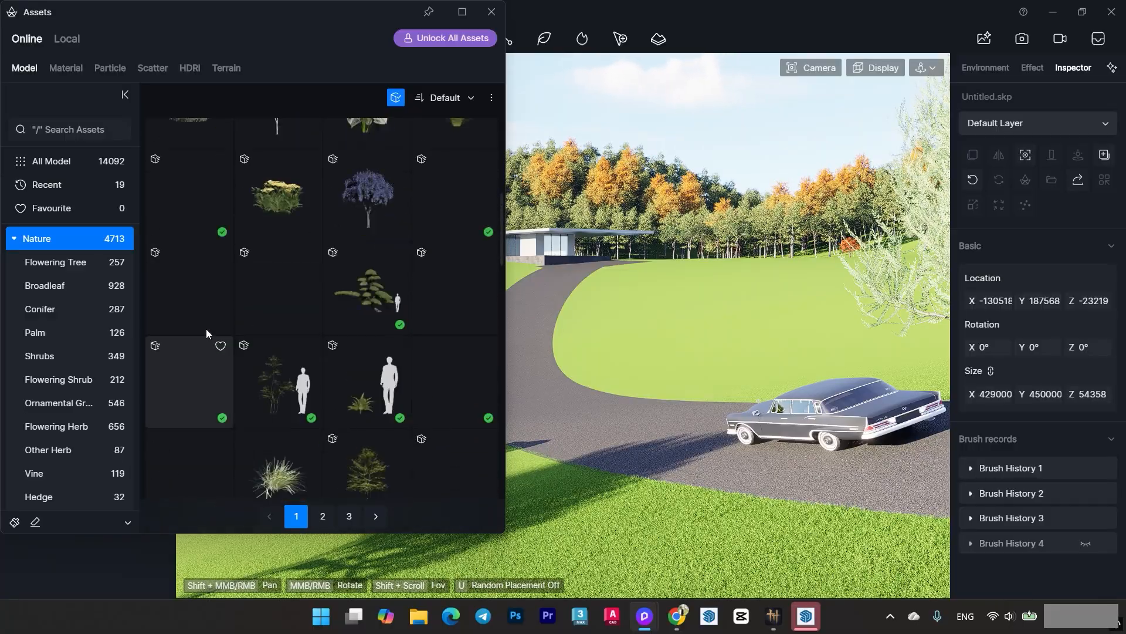
scroll(294, 404, "down", 10)
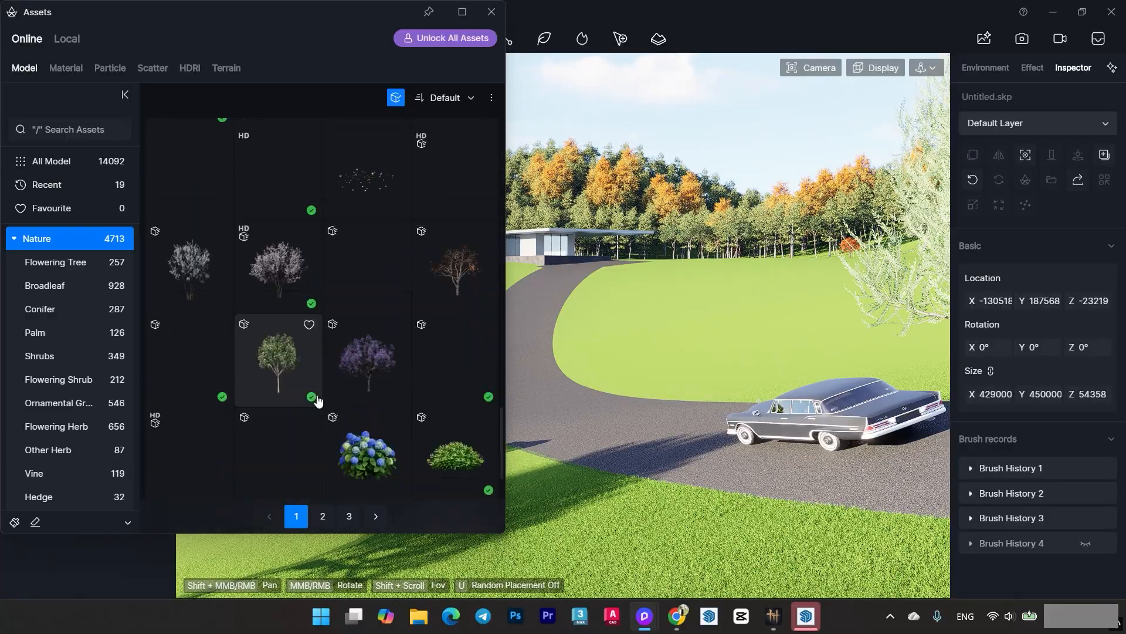
left_click(376, 517)
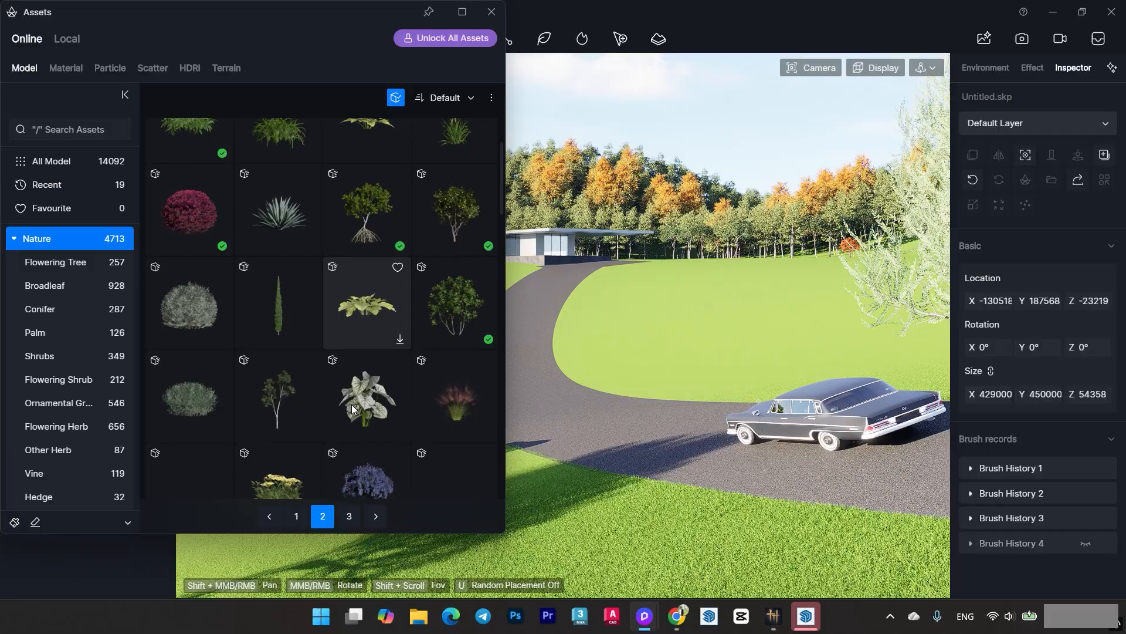
left_click(349, 517)
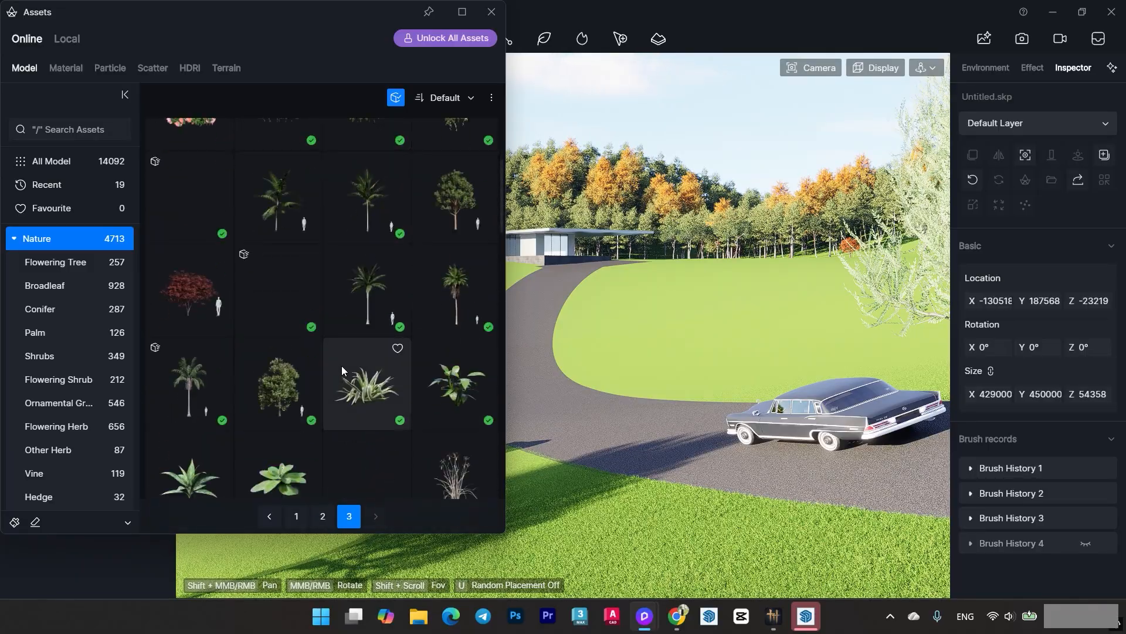
scroll(363, 364, "down", 1)
scroll(364, 363, "up", 1)
left_click(393, 318)
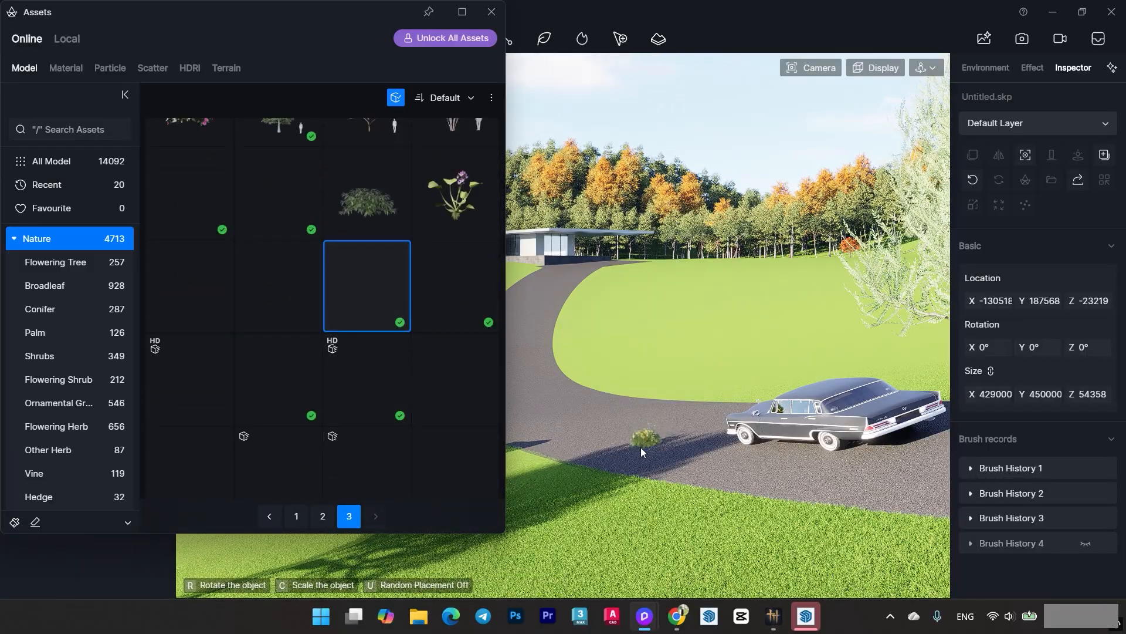
left_click(642, 450)
Try out a yellow autumn tree from the first page of Nature models beside the curved driveway.
left_click(323, 516)
scroll(336, 408, "down", 15)
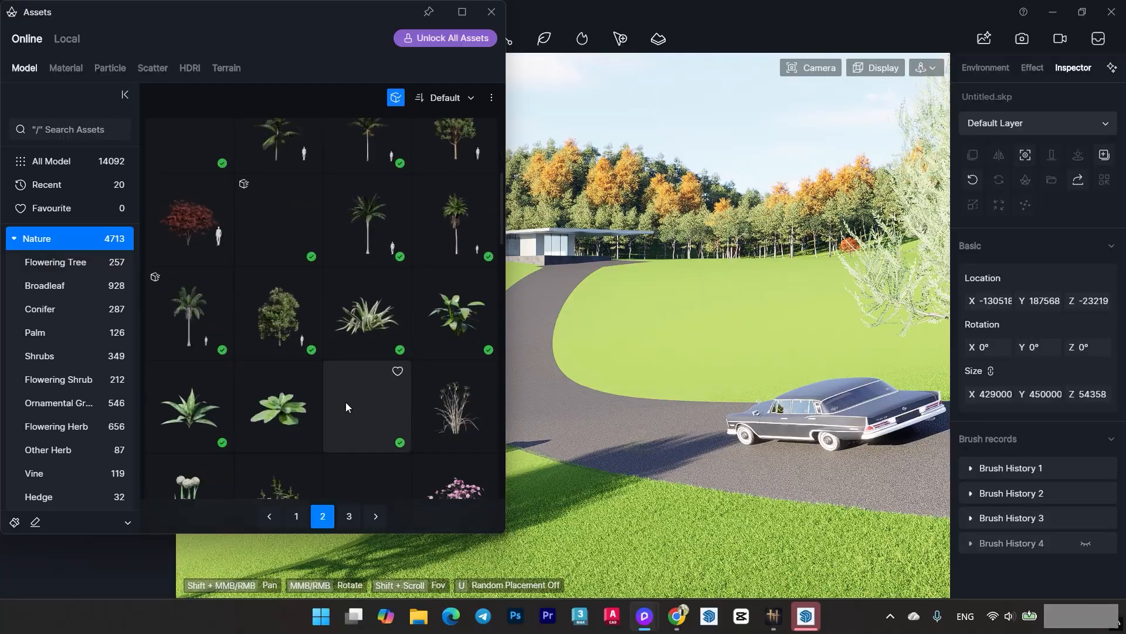
scroll(322, 463, "up", 5)
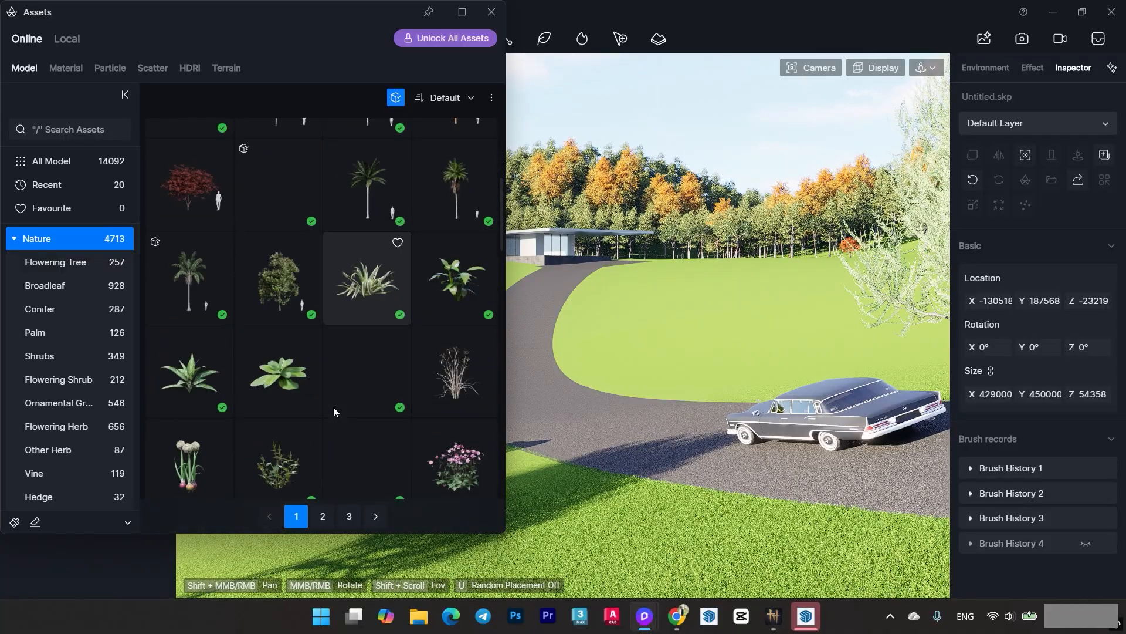
scroll(335, 404, "down", 5)
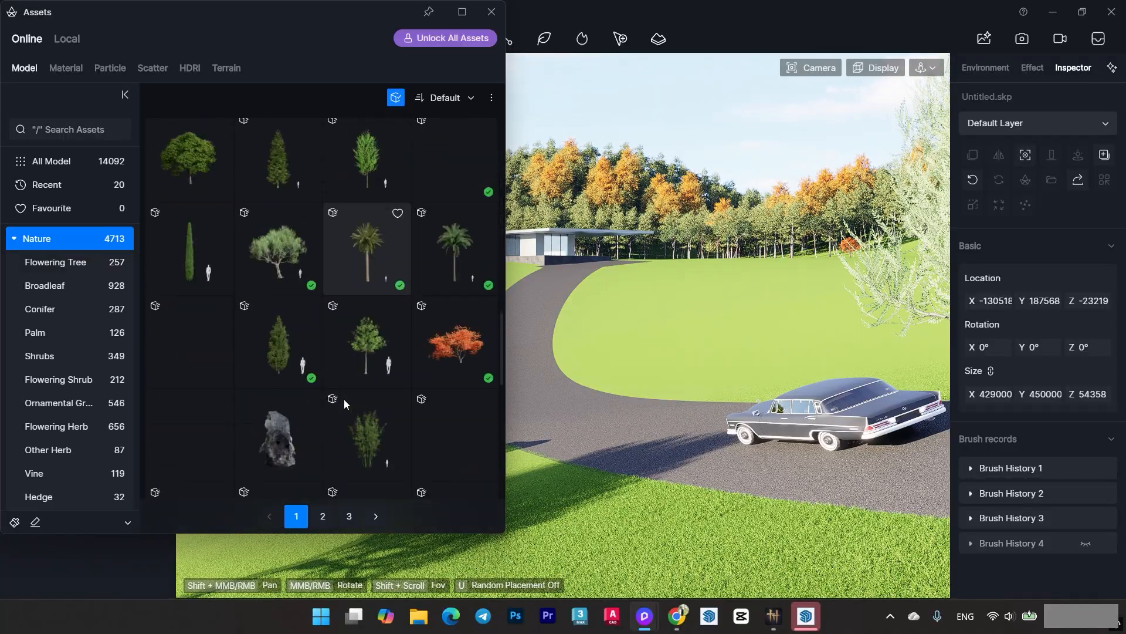
scroll(357, 394, "down", 5)
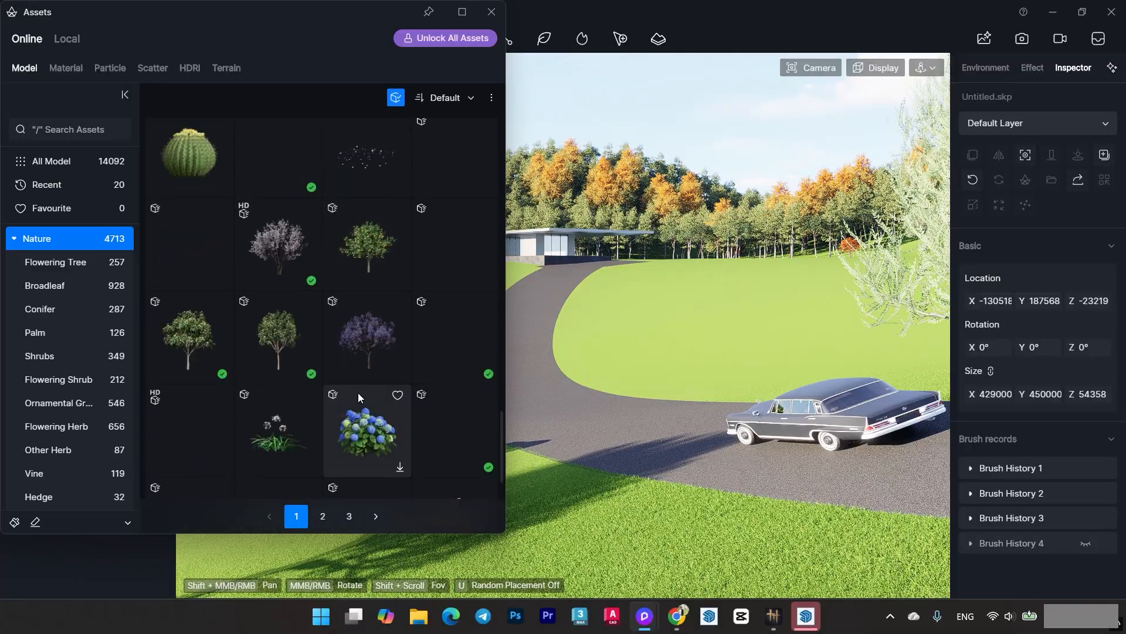
left_click(455, 196)
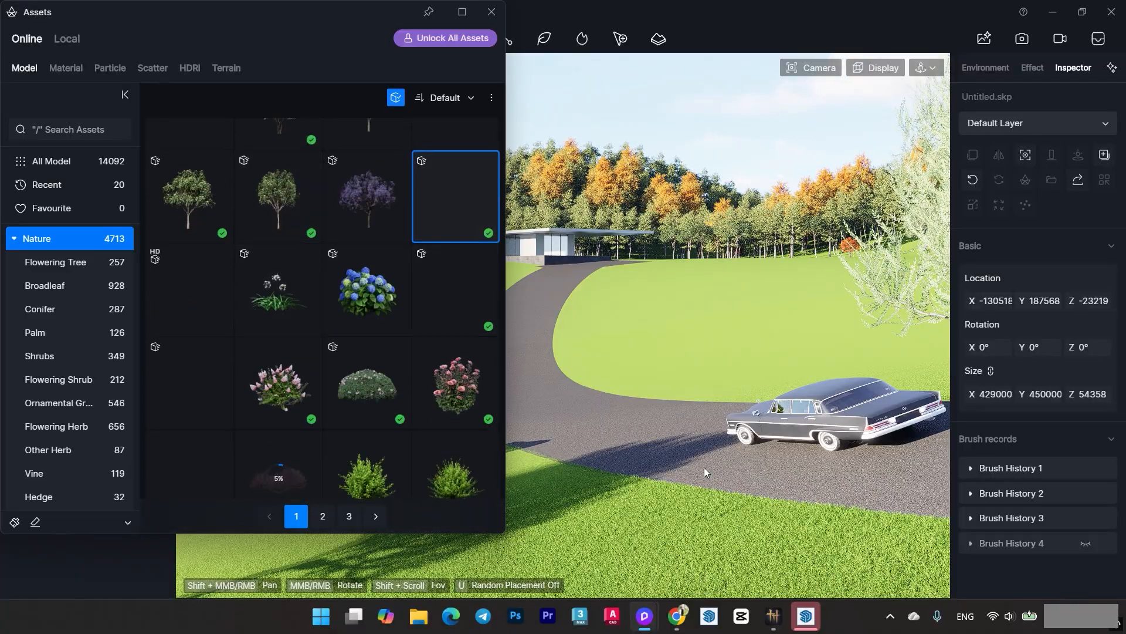
scroll(368, 402, "down", 3)
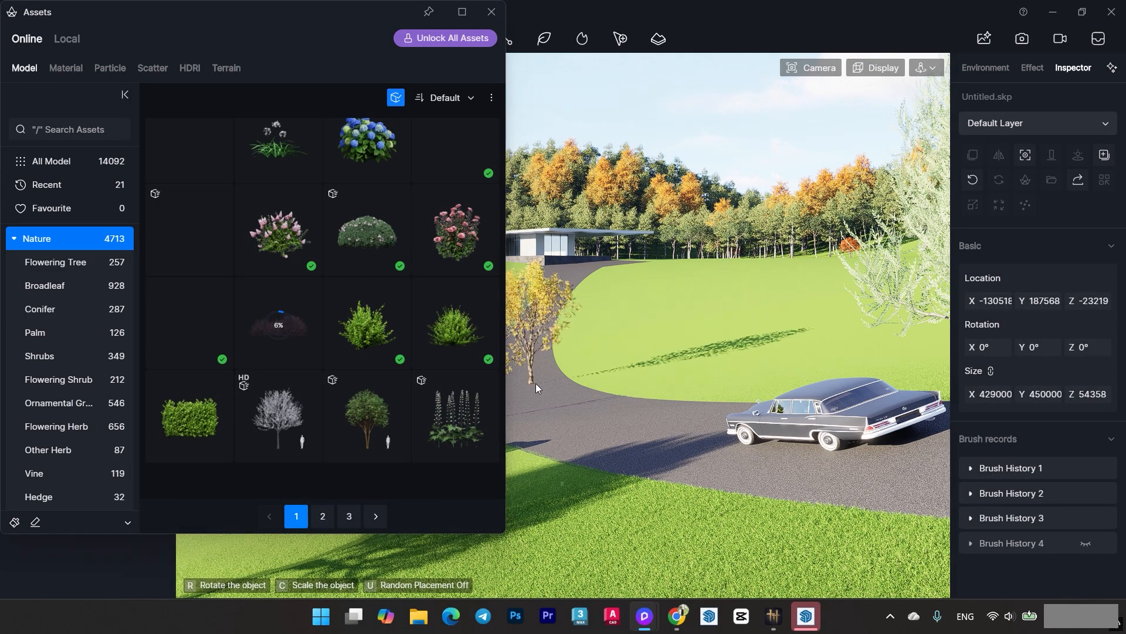
Close the asset library and clear the selection to reveal the environment settings.
left_click(492, 12)
left_click(417, 129)
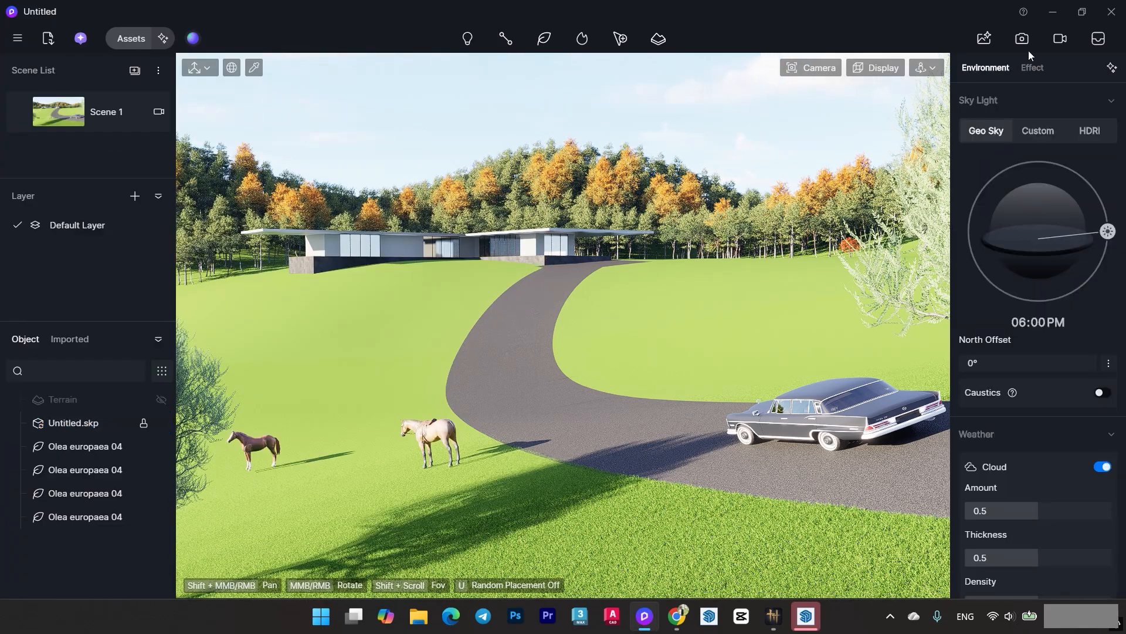
Switch the sky light to HDRI and try the Sunset 05 and Clear Sunny skies.
left_click(1090, 130)
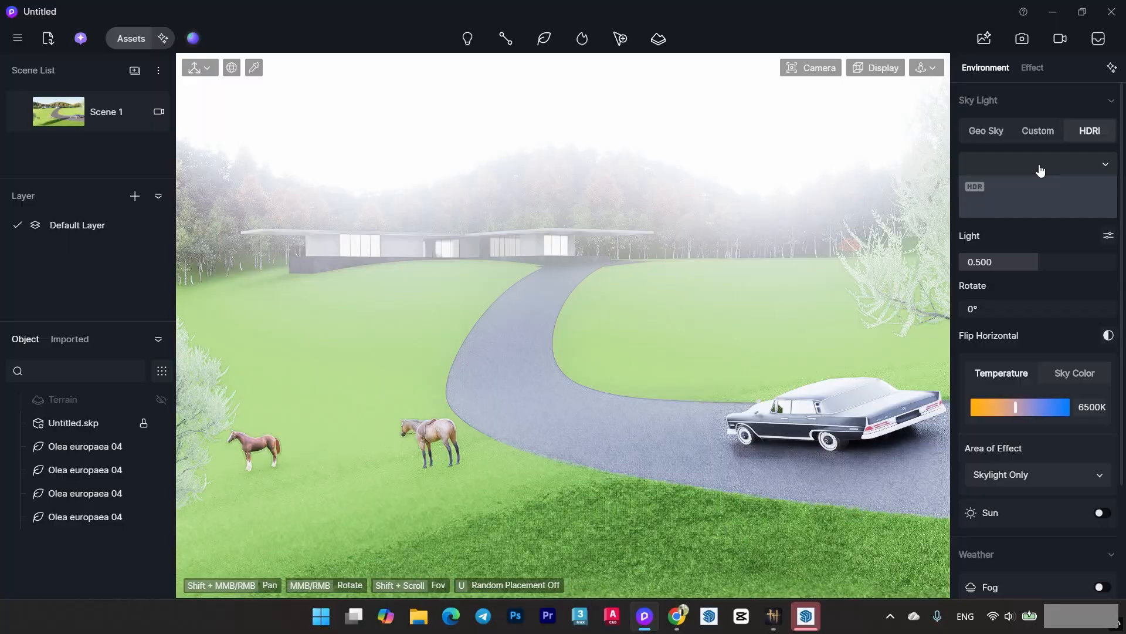
left_click(1106, 164)
scroll(1026, 375, "down", 2)
left_click(1021, 328)
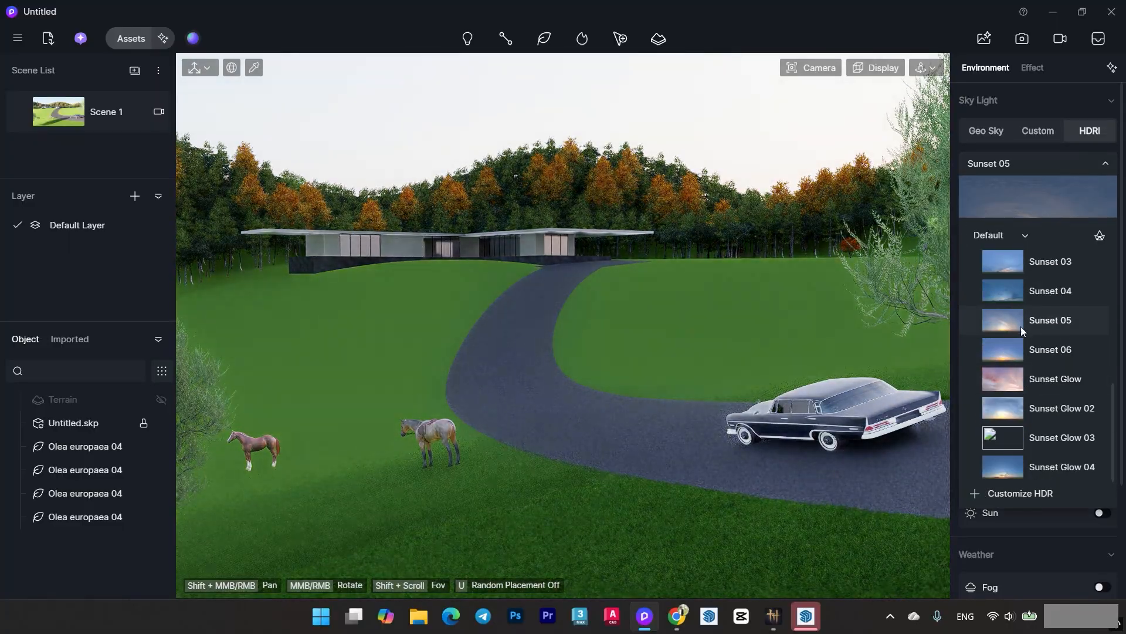
scroll(1021, 326, "down", 2)
left_click(1035, 270)
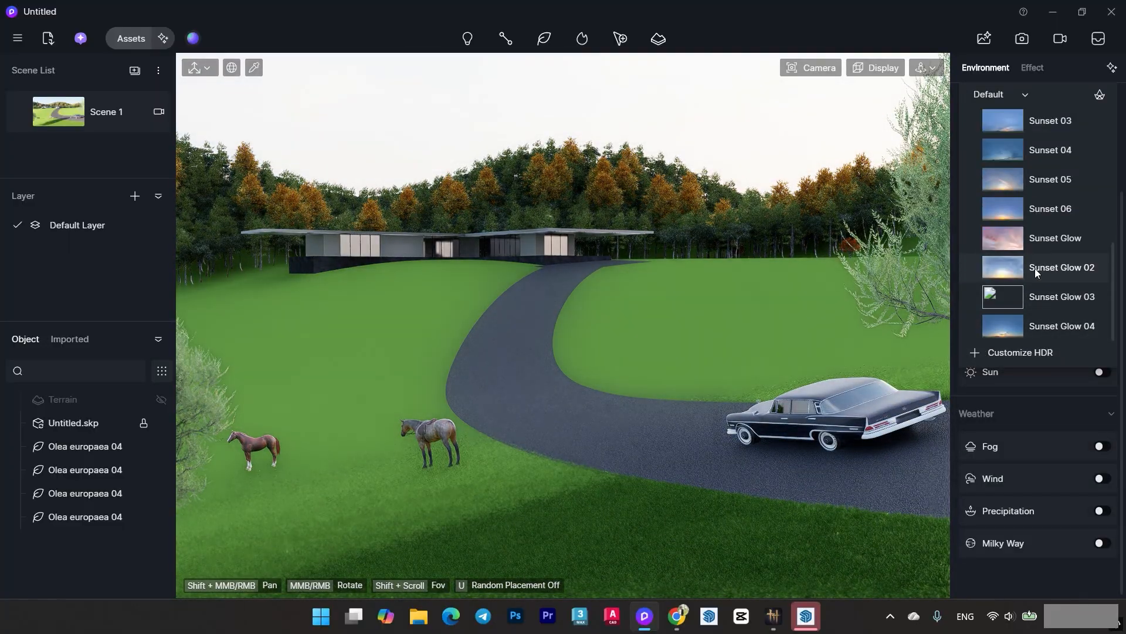
scroll(1034, 281, "up", 5)
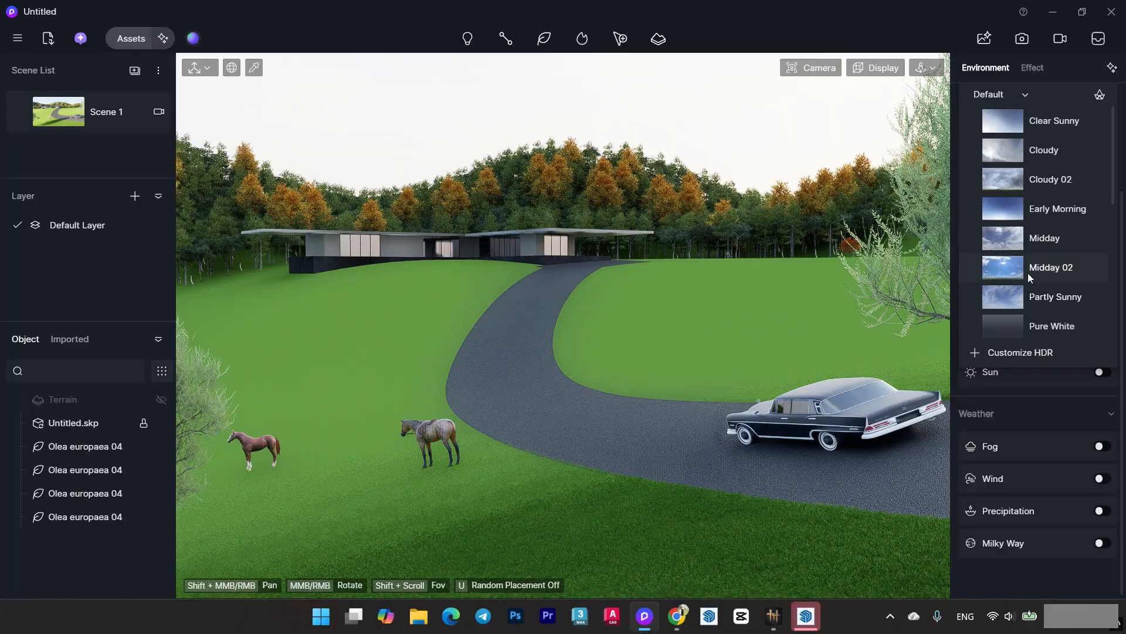
scroll(1028, 272, "up", 2)
left_click(1027, 267)
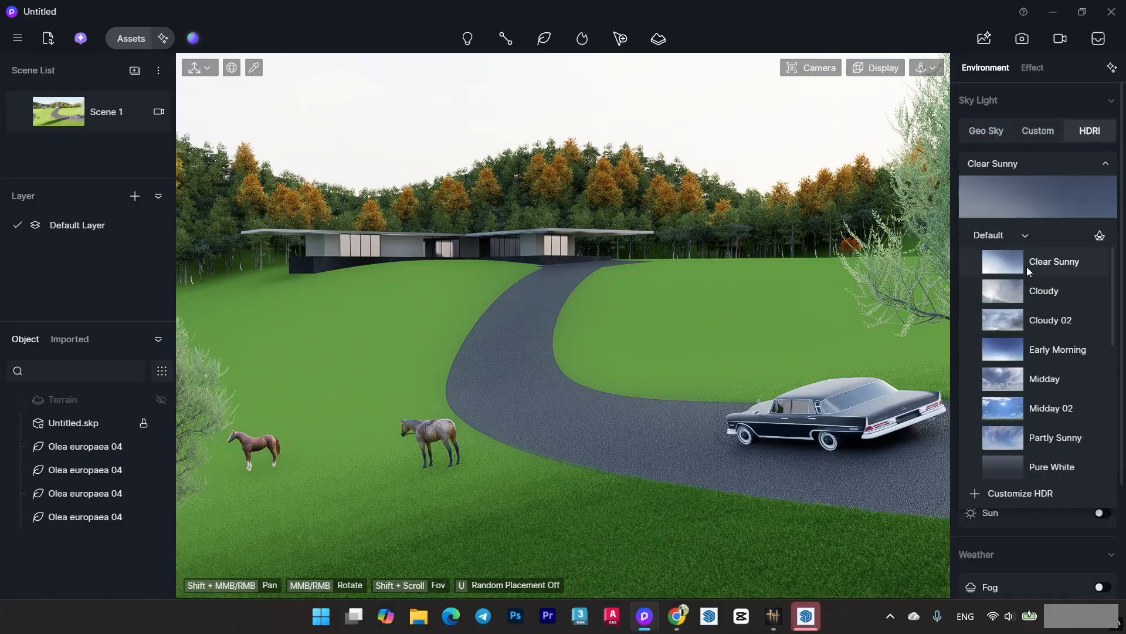
Try the Sunset 04 sky, and set the HDRI sky to Sunset 05.
scroll(1050, 317, "down", 6)
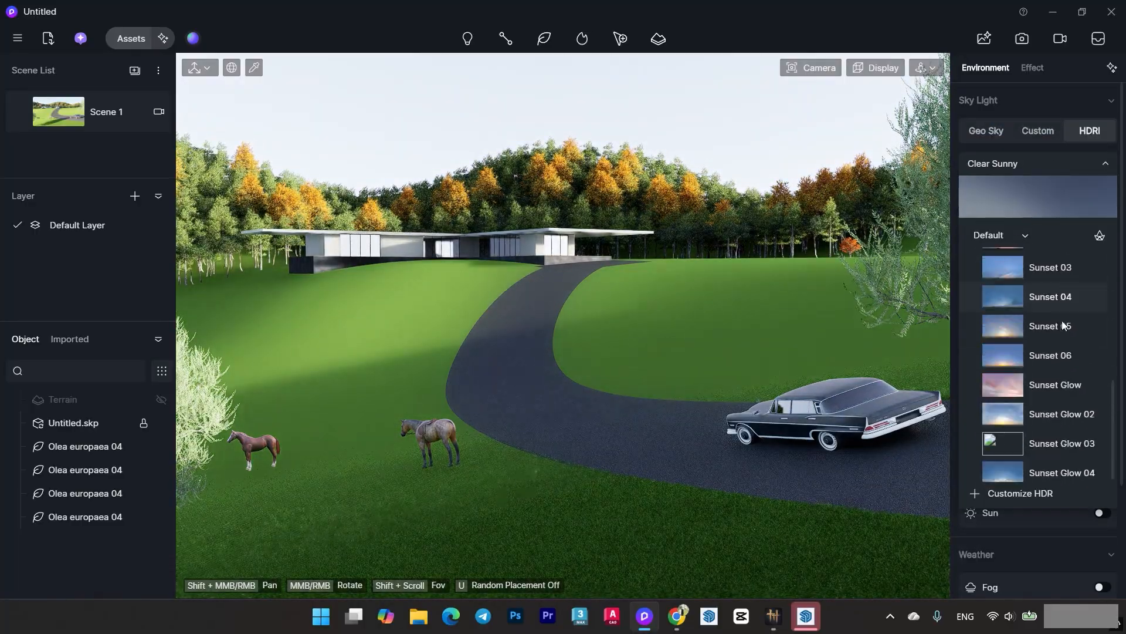
left_click(1015, 251)
left_click(1003, 227)
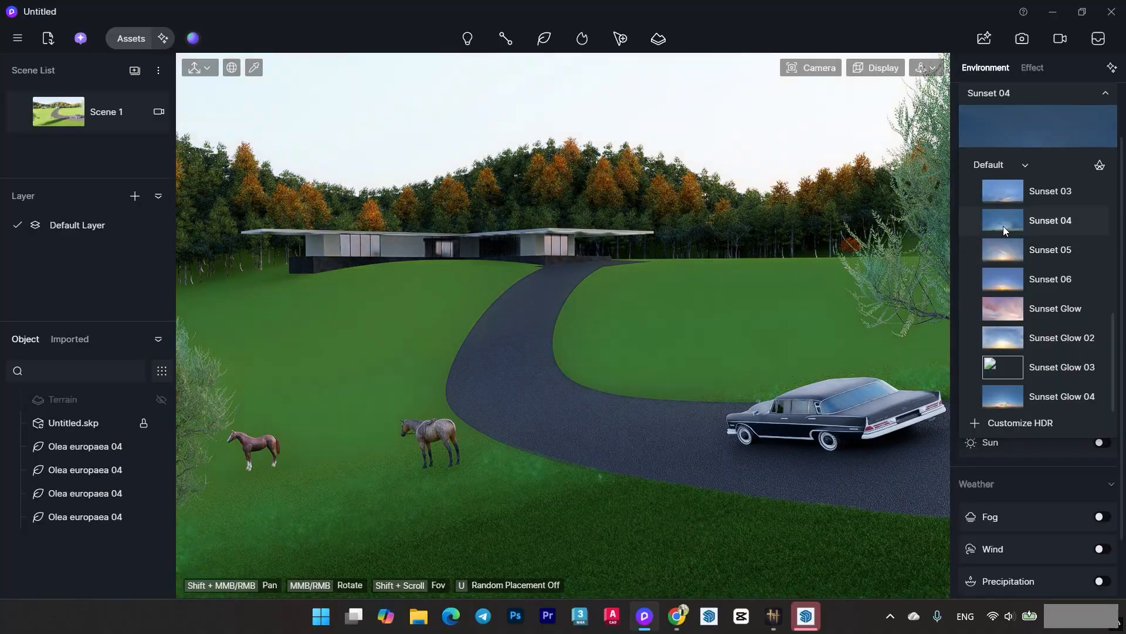
left_click(1001, 258)
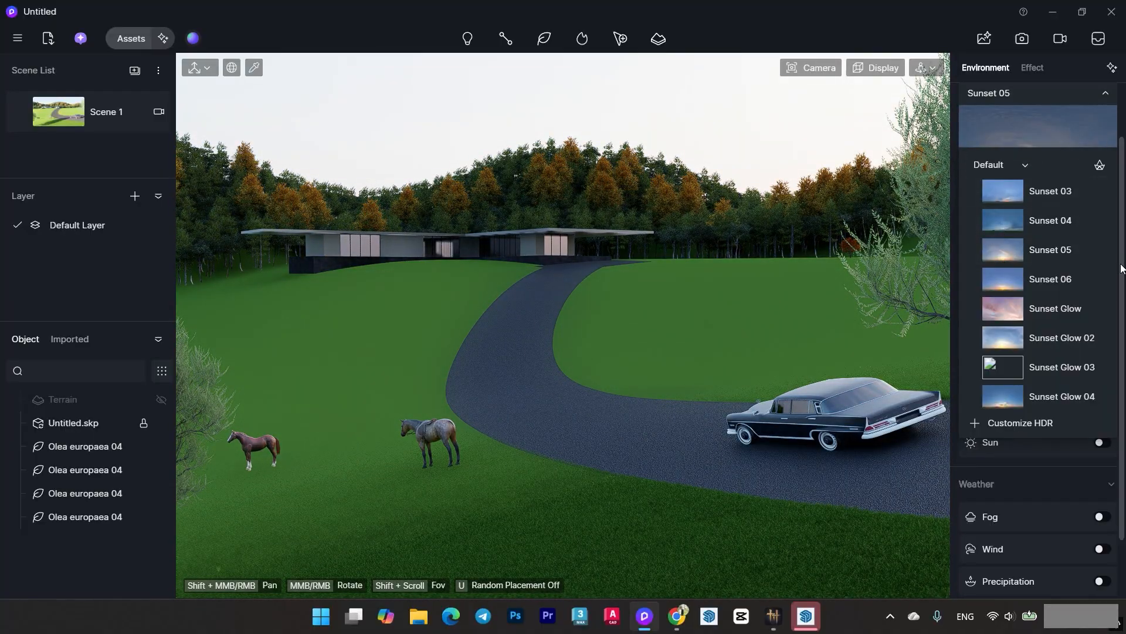
scroll(1103, 269, "up", 5)
scroll(1056, 234, "down", 3)
scroll(1056, 235, "up", 3)
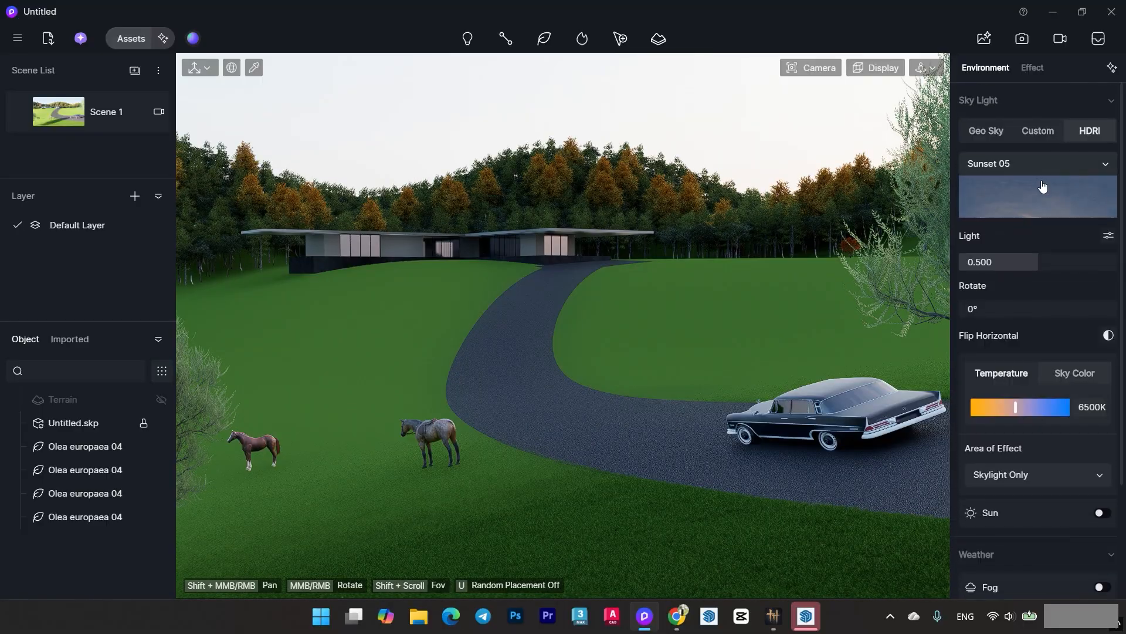
Compare the Custom and Geo Sky lighting with the HDRI sky.
left_click(1036, 130)
left_click(986, 130)
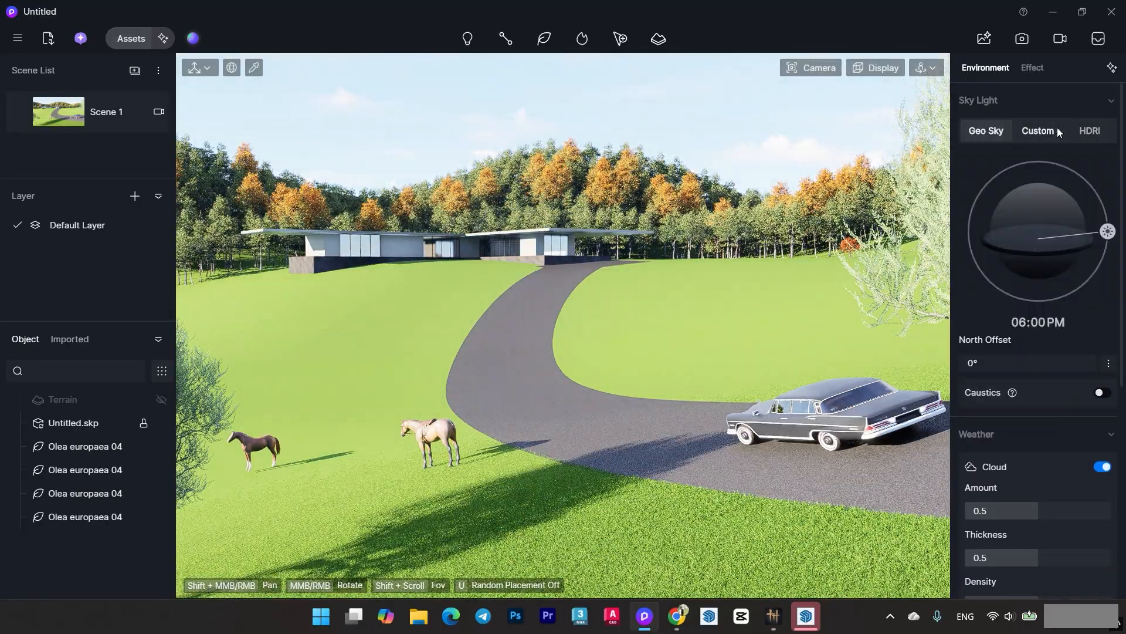
left_click(1090, 131)
Enable the sun for the HDRI sky, rotate the sky to about 148.3°, and slightly lower its light.
scroll(1097, 493, "down", 2)
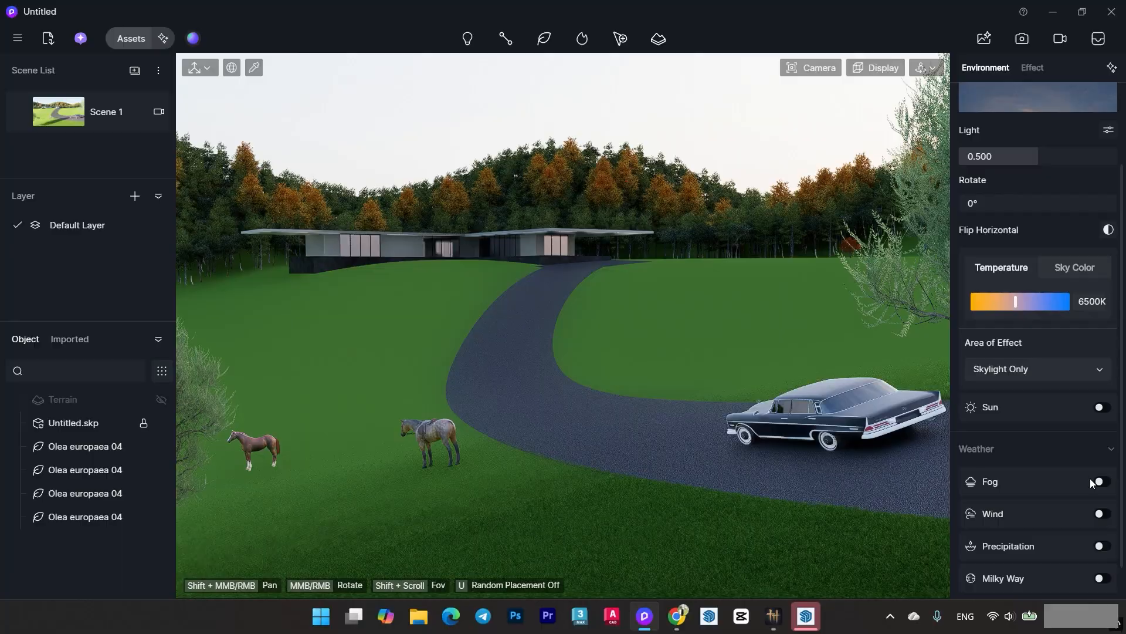
left_click(1101, 409)
left_click(984, 498)
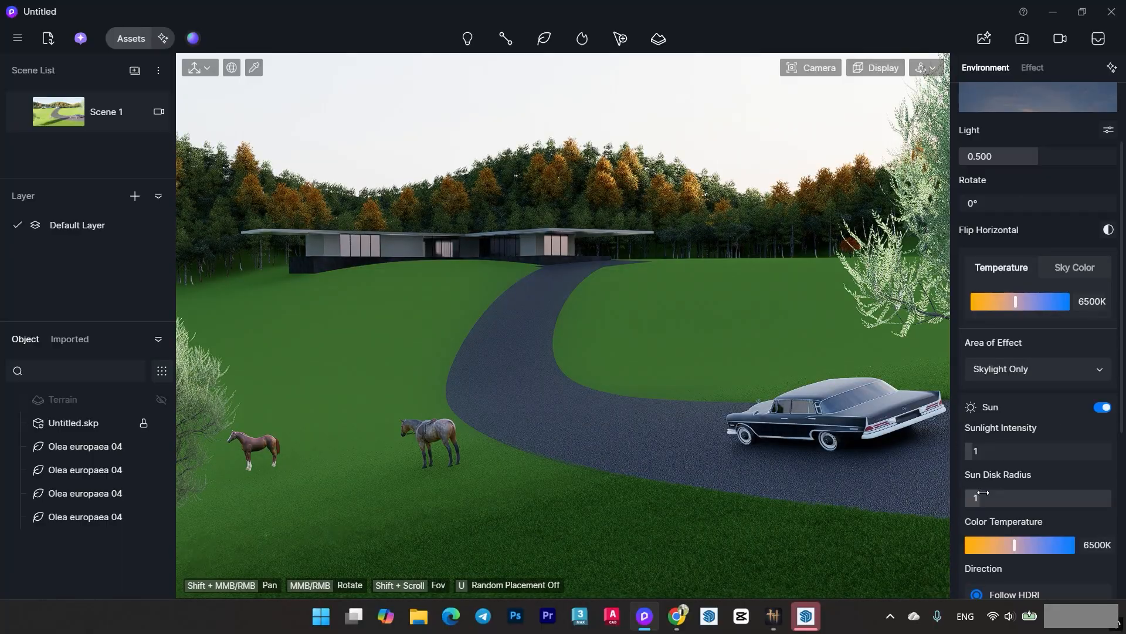
left_click_drag(972, 203, 1036, 209)
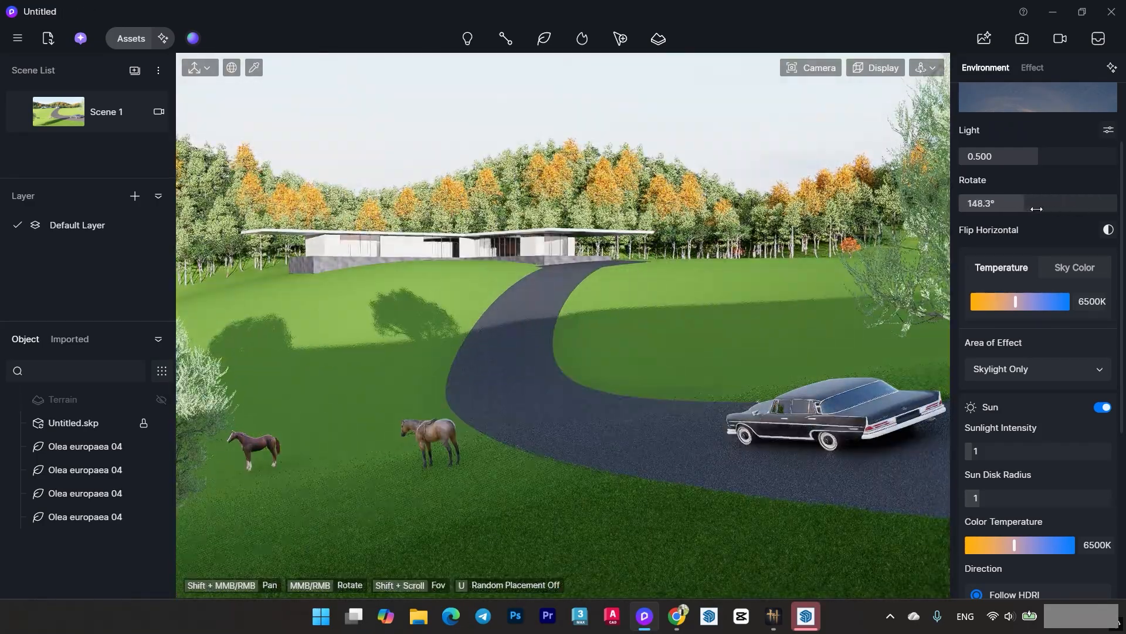
left_click_drag(1029, 159, 1021, 158)
Compare the Custom sky lighting with the HDRI sky, and look through the available HDRI skies.
scroll(1124, 291, "up", 3)
left_click(1038, 130)
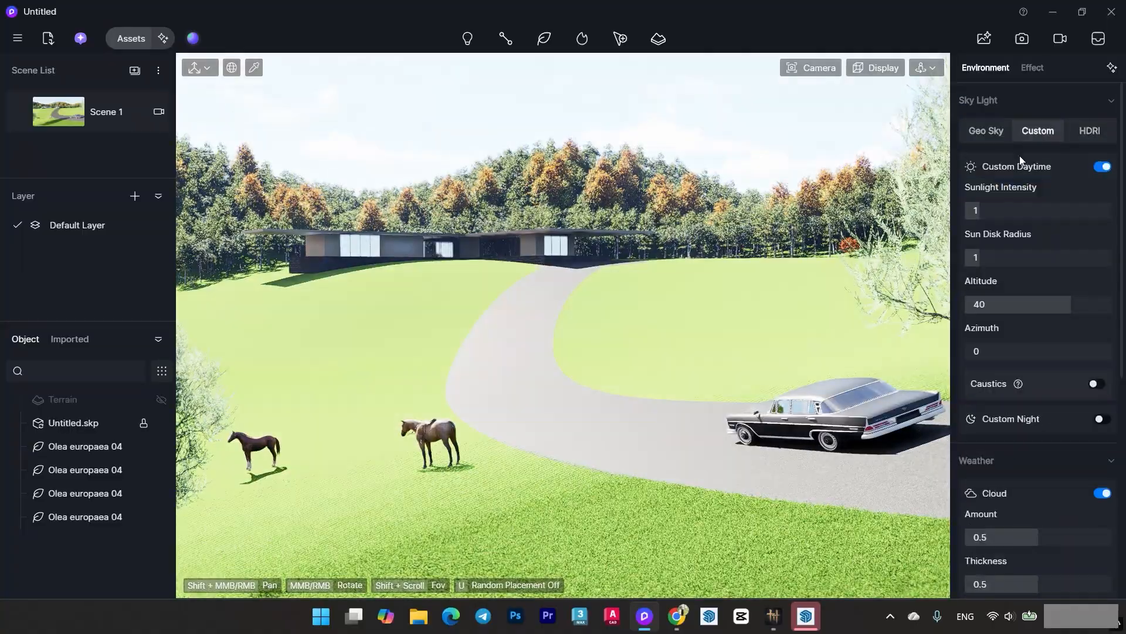
left_click(1088, 132)
left_click(1068, 167)
scroll(1011, 372, "down", 3)
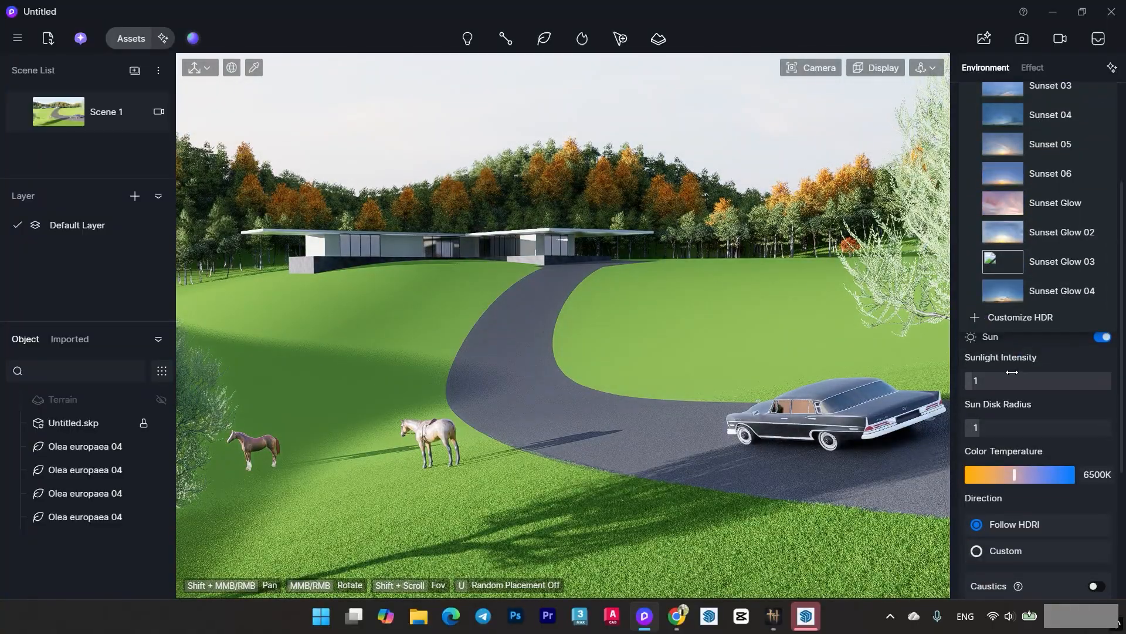
left_click_drag(1122, 281, 1119, 152)
Snap the current view for AI Atmosphere Match and try the sample image of a rocky garden as reference.
left_click(1111, 68)
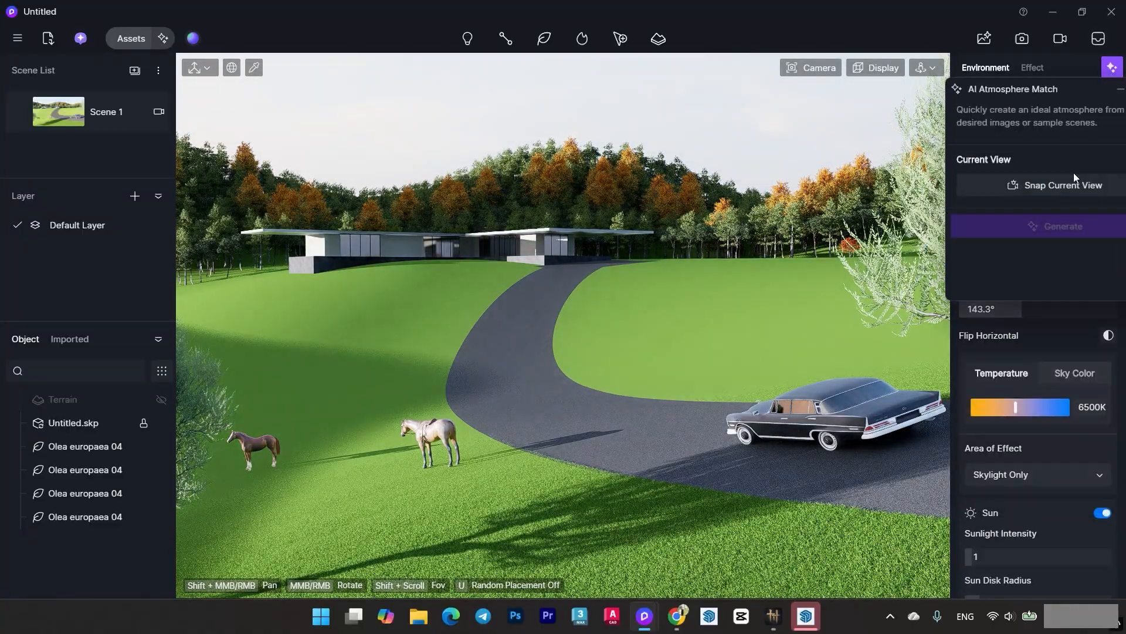
left_click(1024, 188)
left_click(1054, 379)
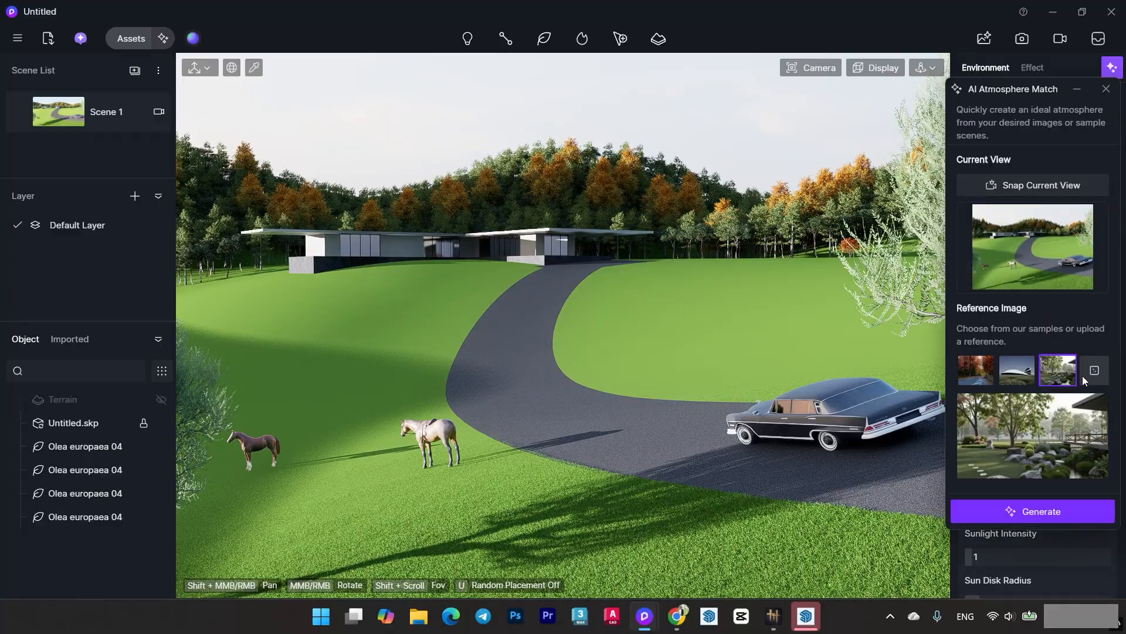
Browse the sample reference images and preview several to find an atmosphere that suits the house scene.
left_click(1086, 372)
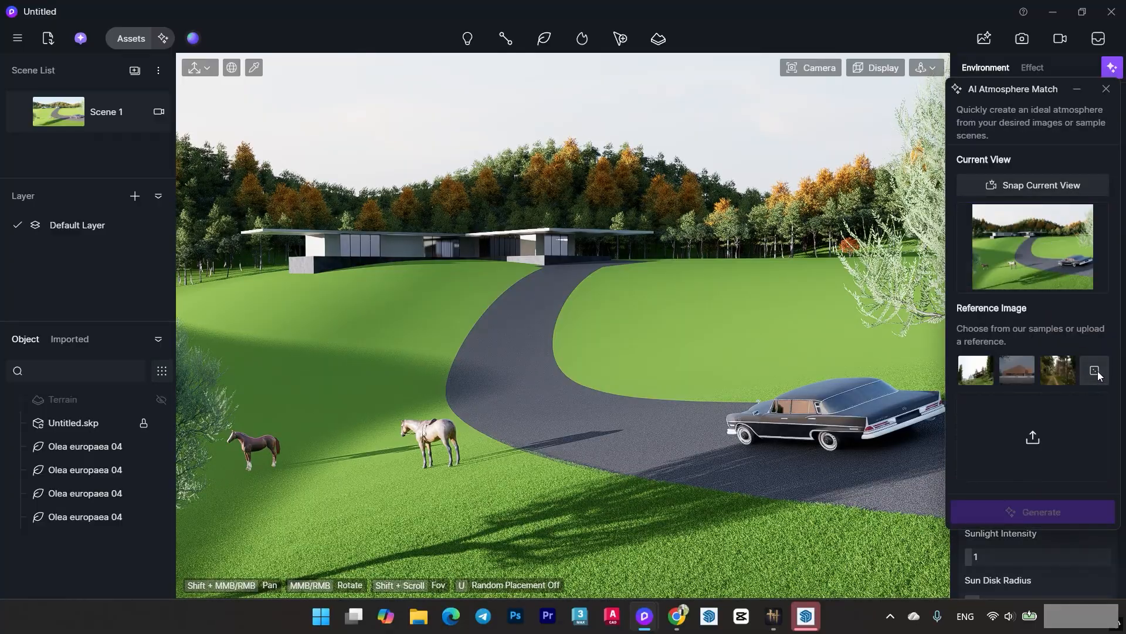
left_click(1096, 372)
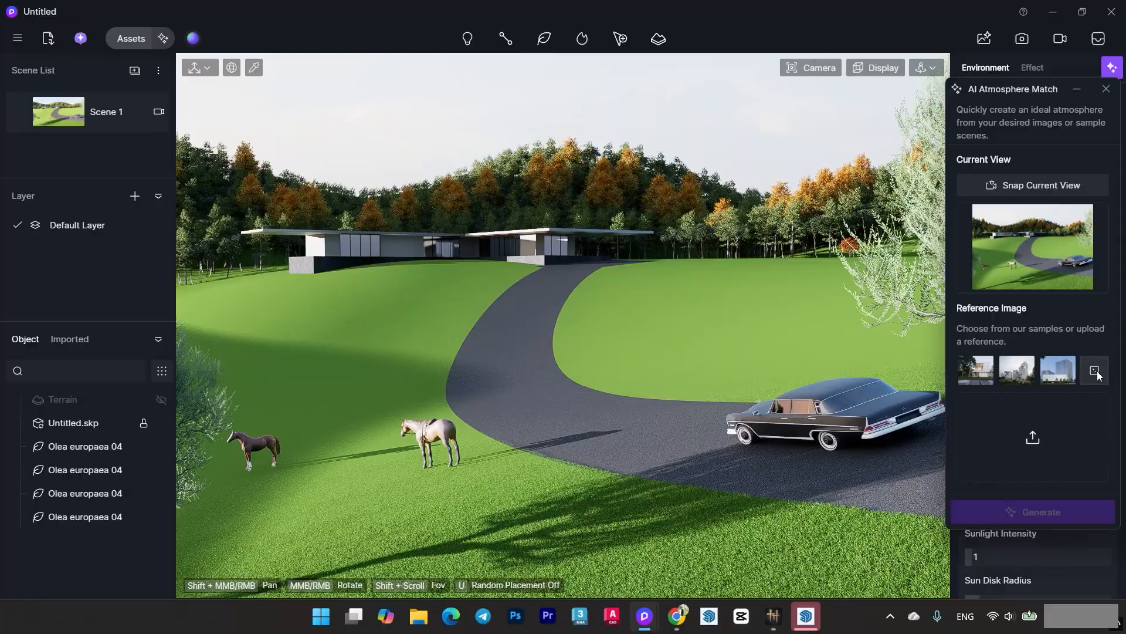
left_click(1097, 370)
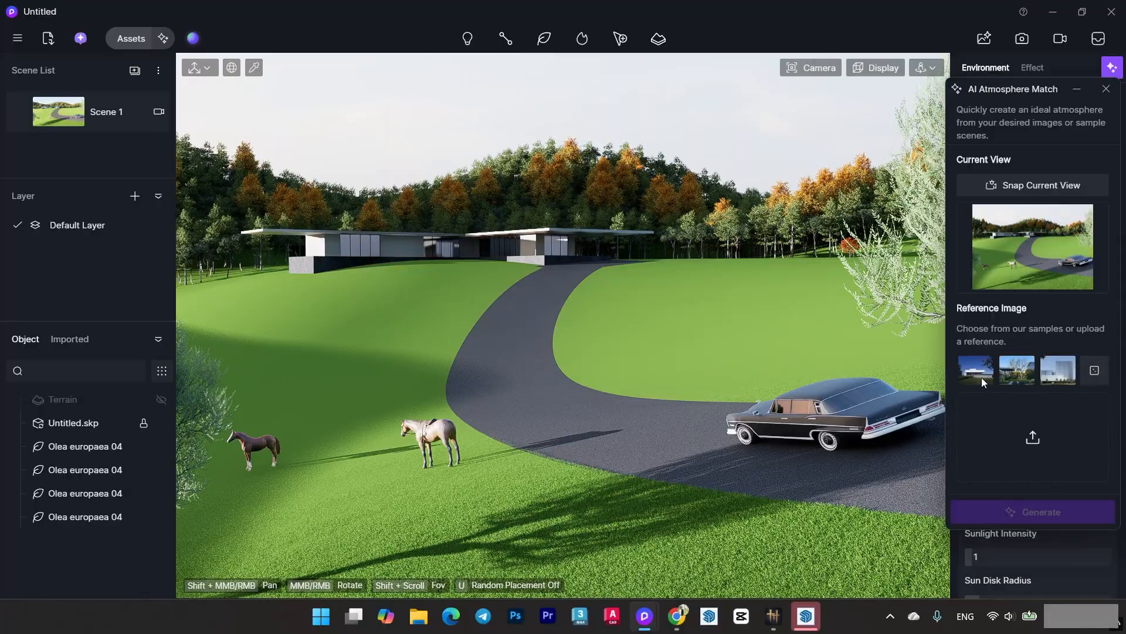
left_click(979, 373)
left_click(1094, 375)
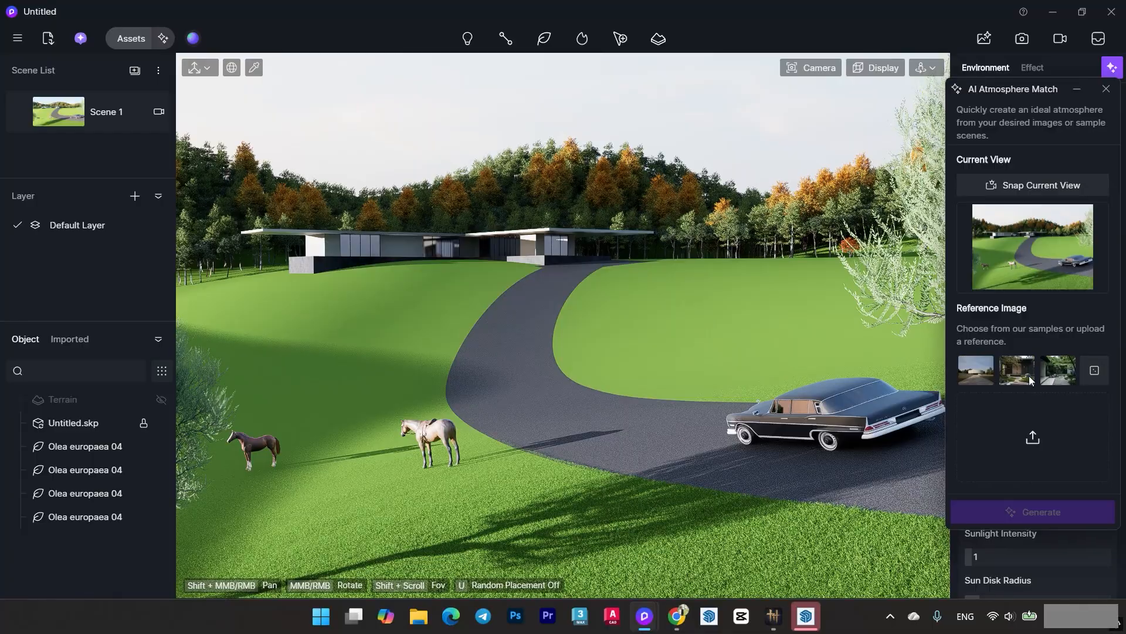
left_click(987, 372)
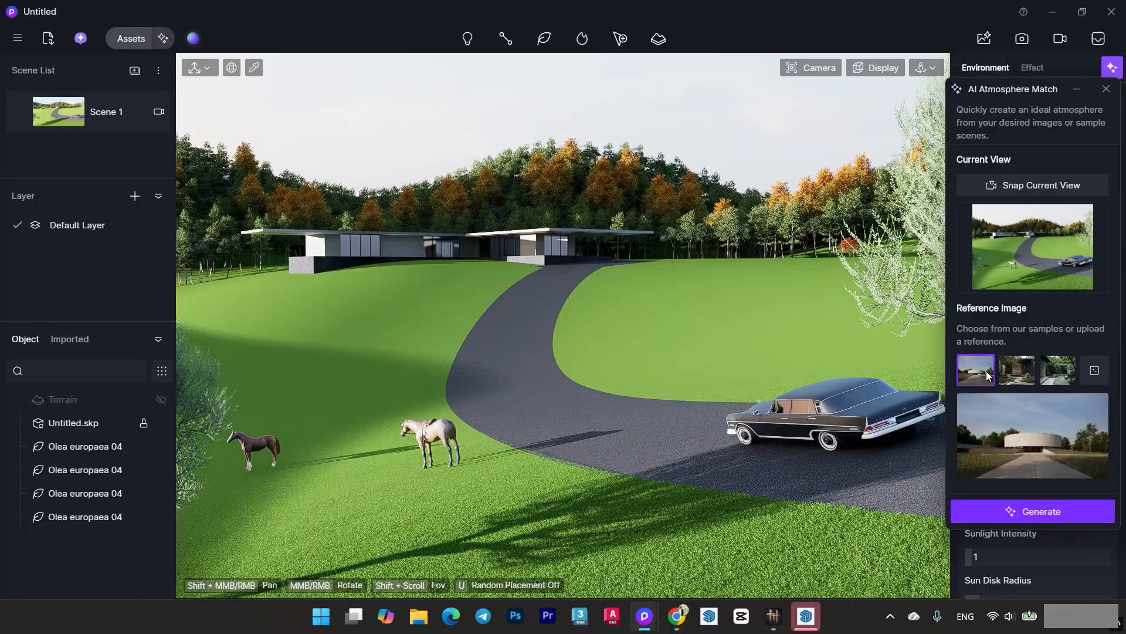
left_click(1092, 371)
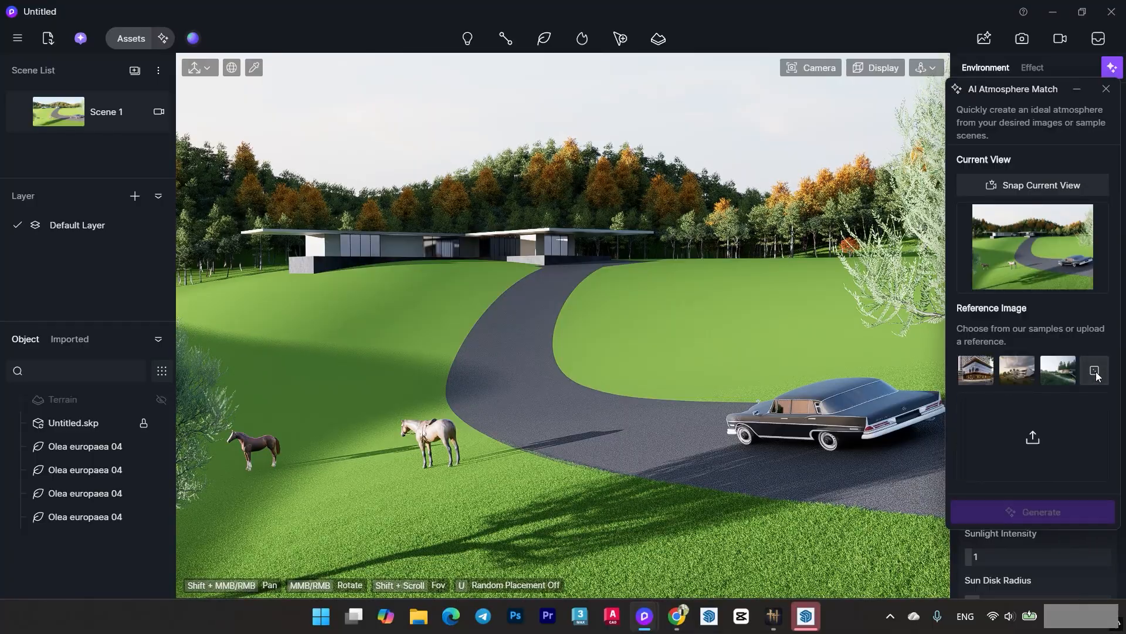
left_click(1086, 371)
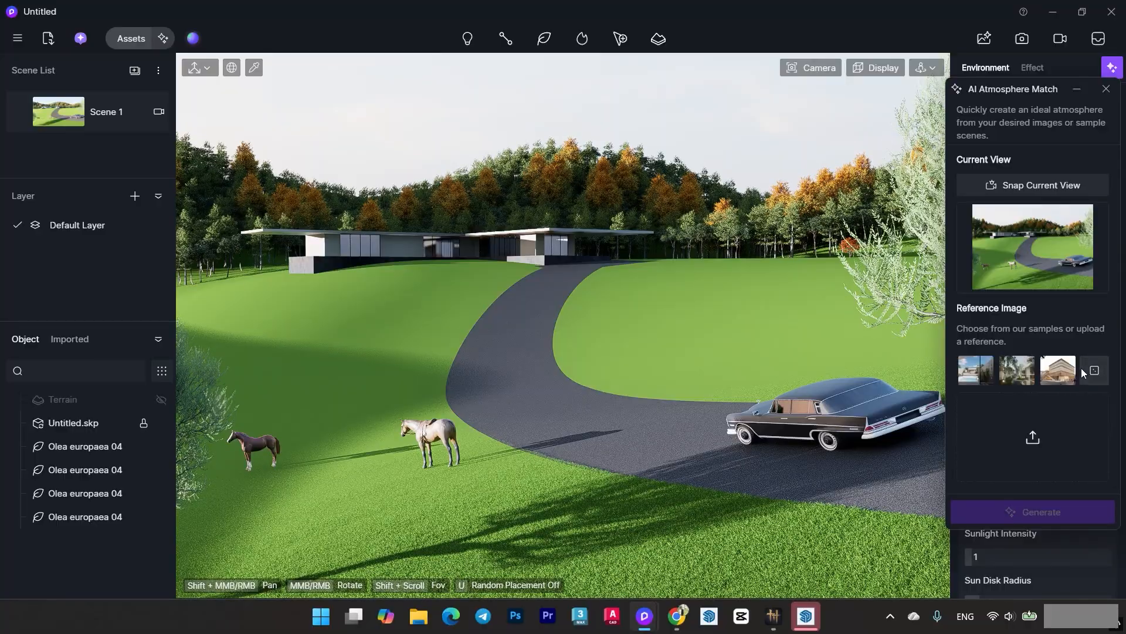
left_click(1083, 370)
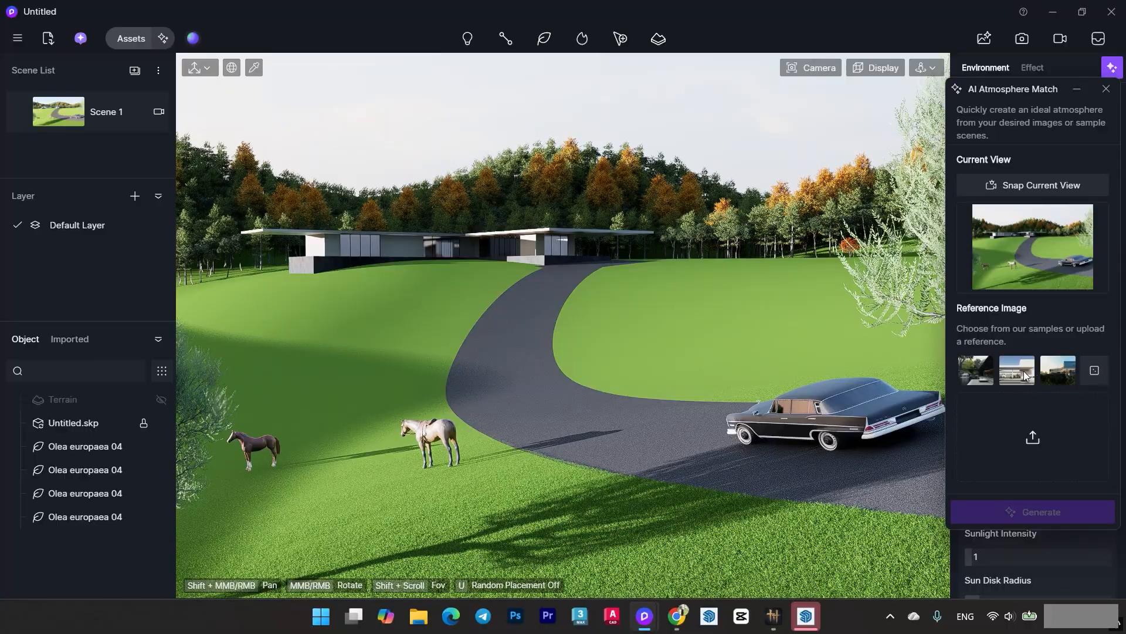
left_click(1090, 370)
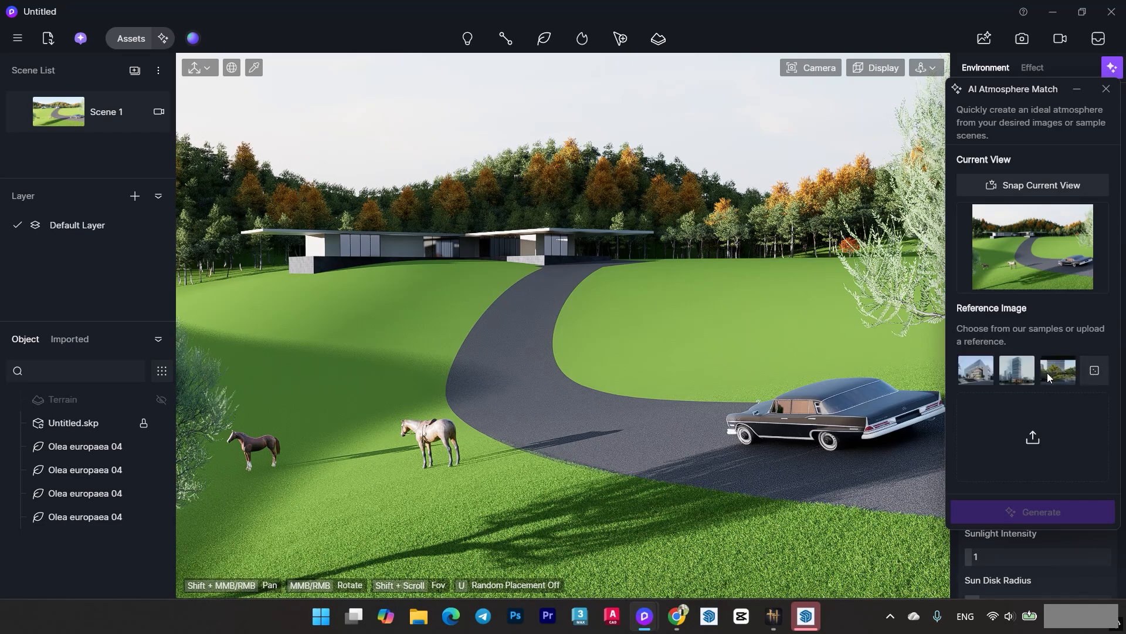
left_click(1050, 372)
left_click(1062, 374)
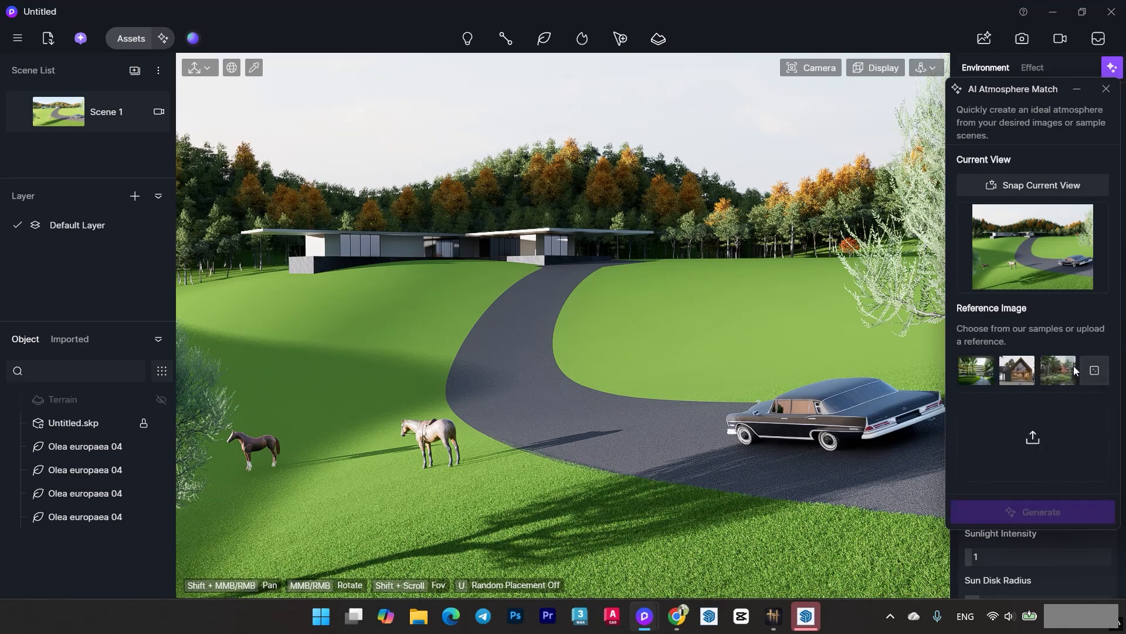
left_click(1055, 377)
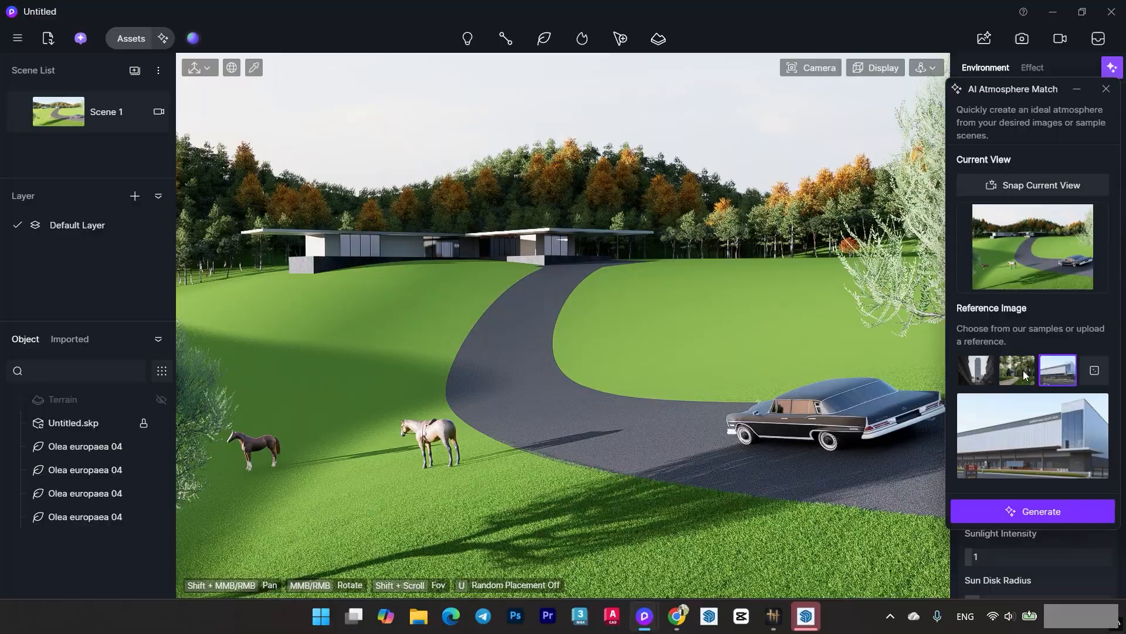
left_click(1023, 371)
left_click(1092, 374)
left_click(1062, 375)
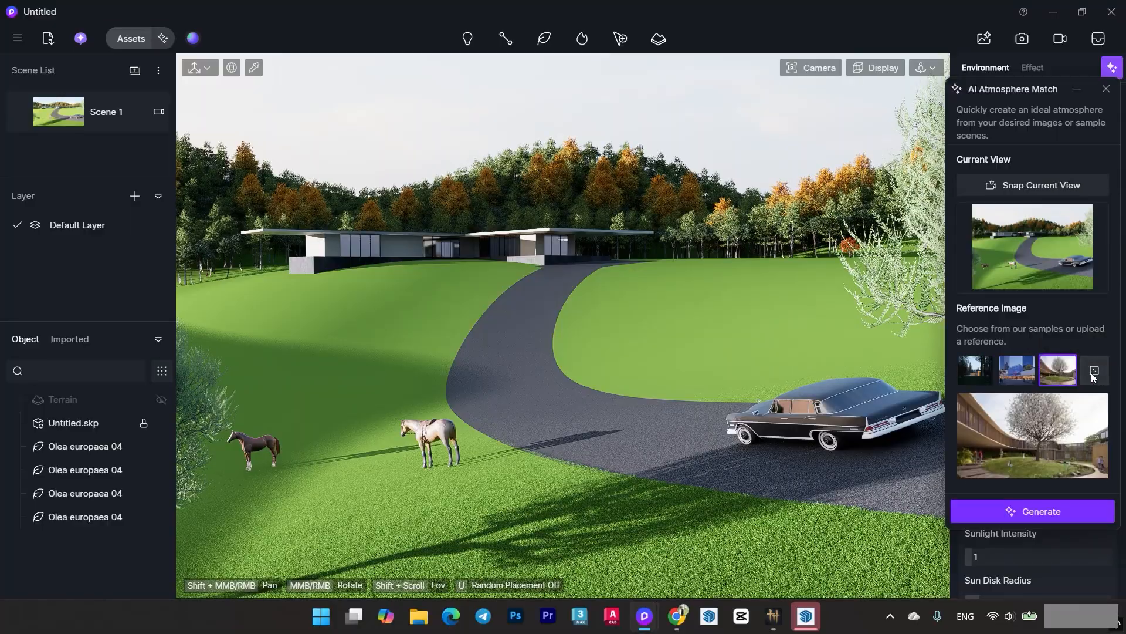
Choose the sample image of a wide building in a landscaped park as reference and generate the matching atmosphere.
left_click(1095, 371)
left_click(1101, 373)
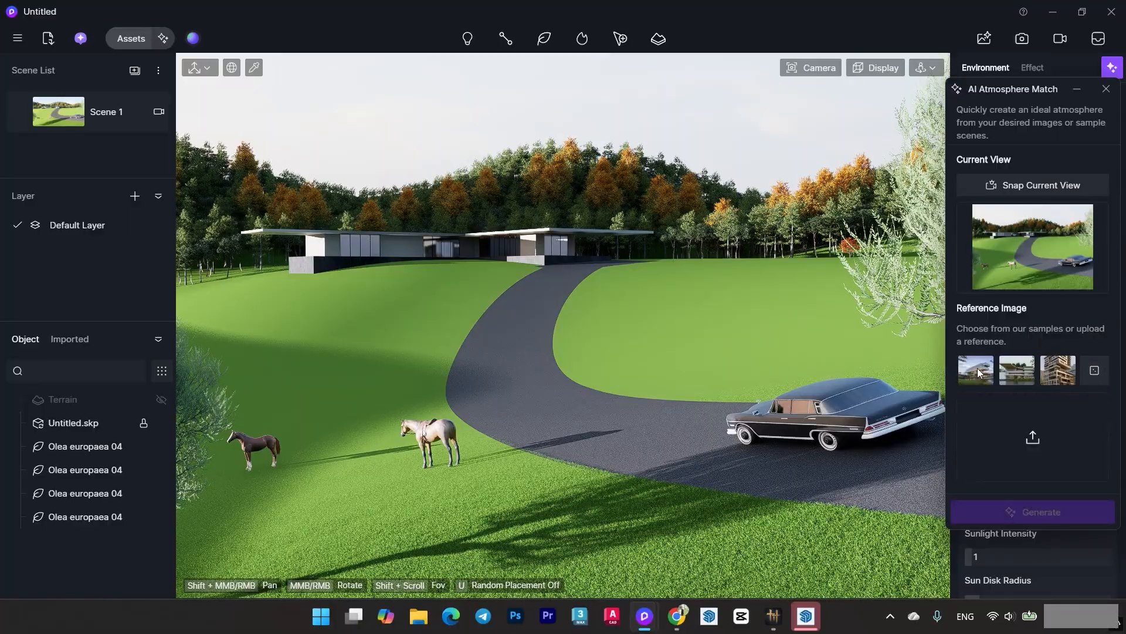
left_click(976, 370)
left_click(1033, 511)
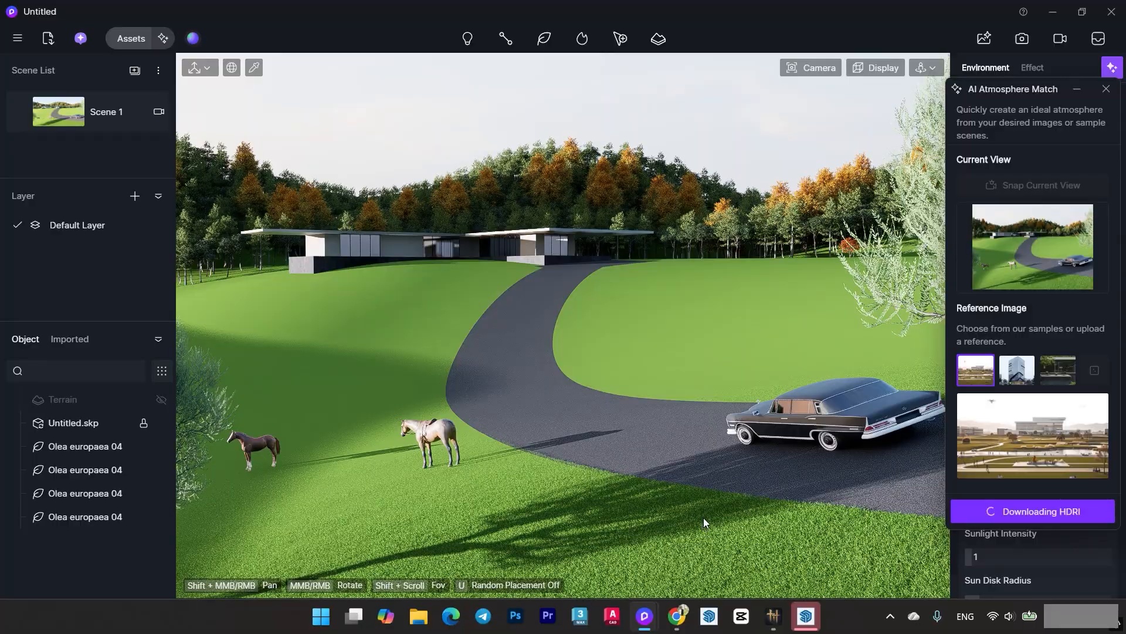
Pick the car body's material and set its specular to 0.32, roughness to 0.05 and metallic to 0.63.
left_click(254, 67)
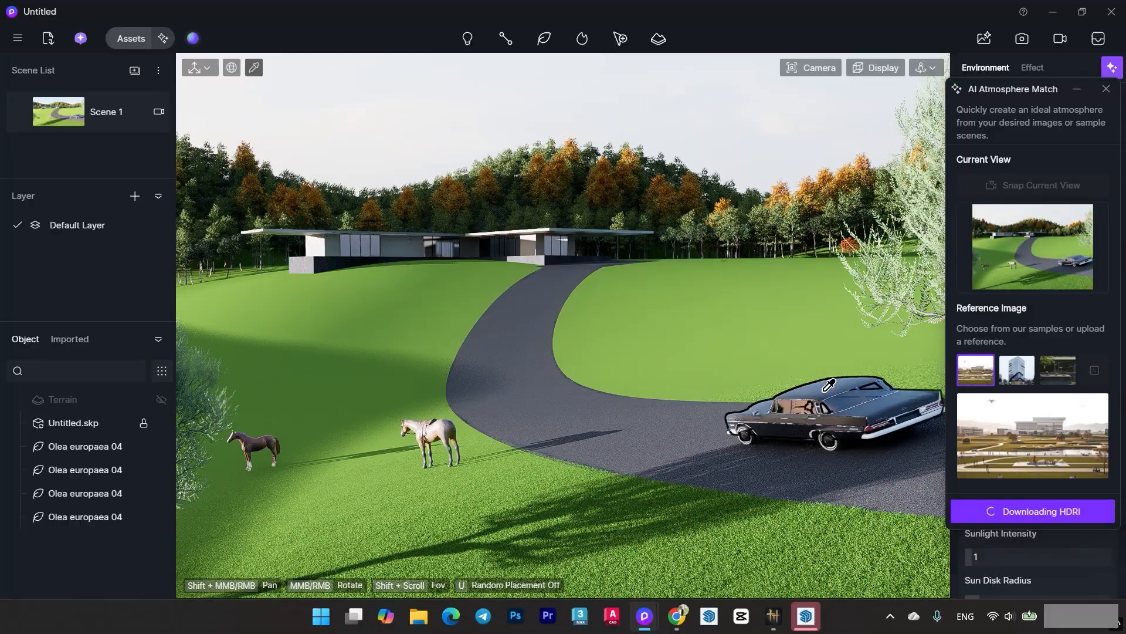
left_click(834, 422)
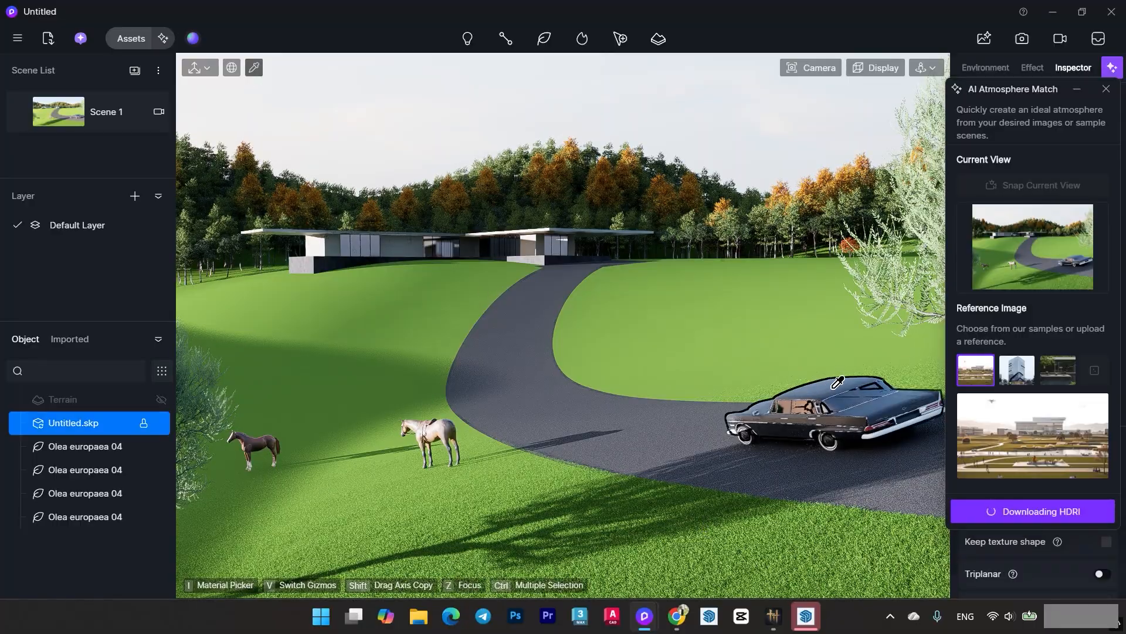
left_click(1107, 89)
scroll(1050, 399, "up", 4)
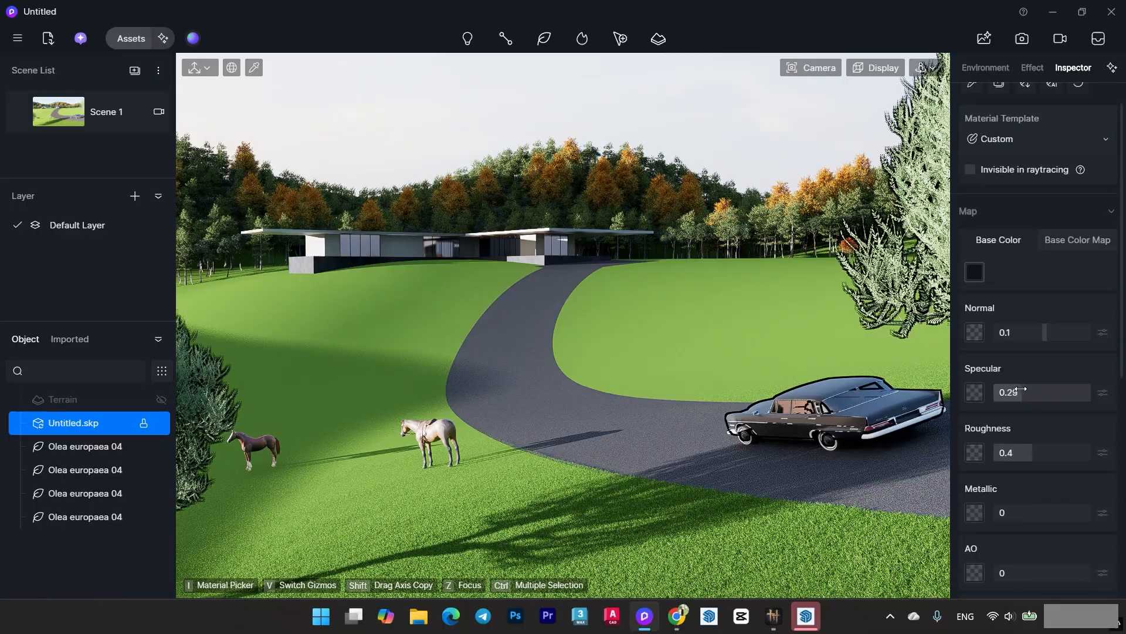
left_click_drag(1021, 389, 1025, 390)
left_click_drag(1033, 452, 1011, 453)
left_click_drag(1003, 513, 1056, 516)
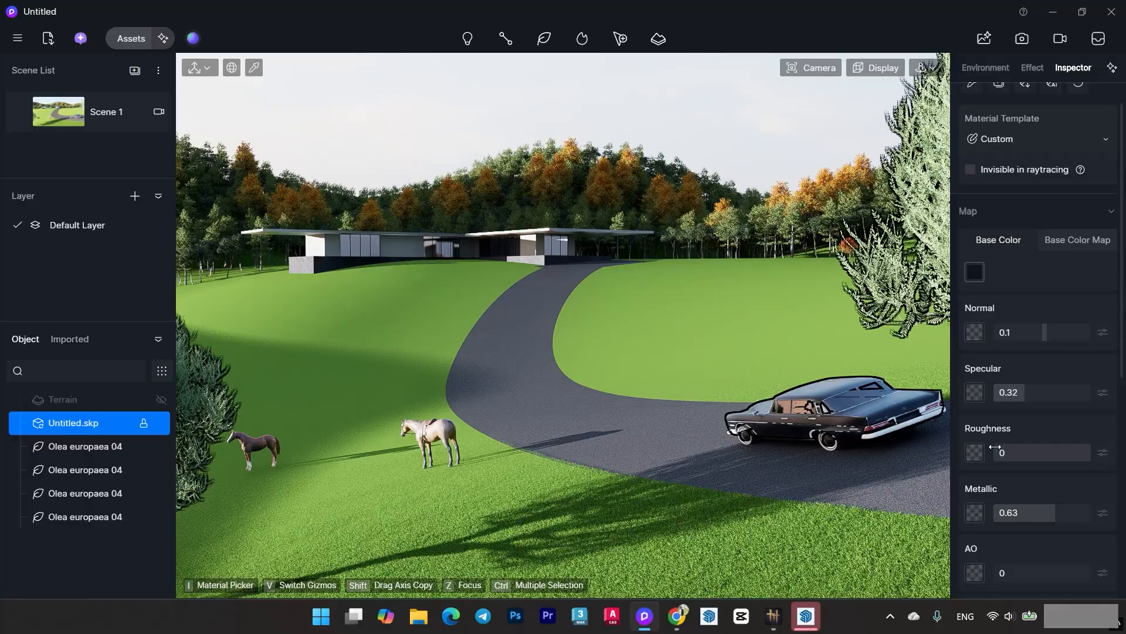
left_click_drag(1002, 449, 1004, 448)
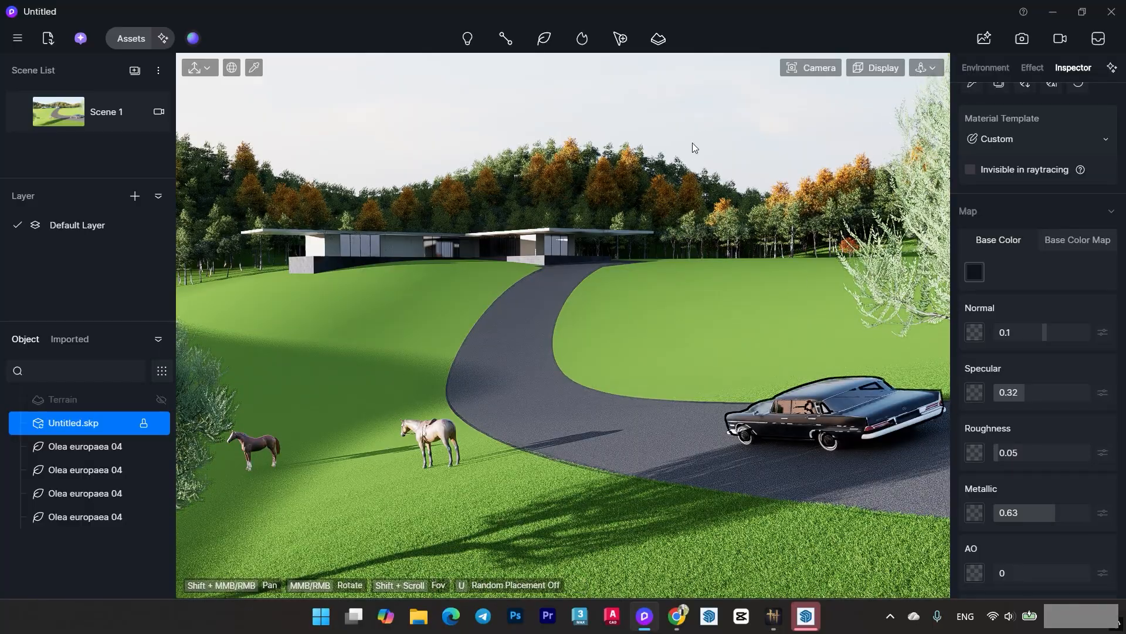
Check the progress of the AI Atmosphere Match generation, and return to the HDRI sky settings.
left_click(1113, 67)
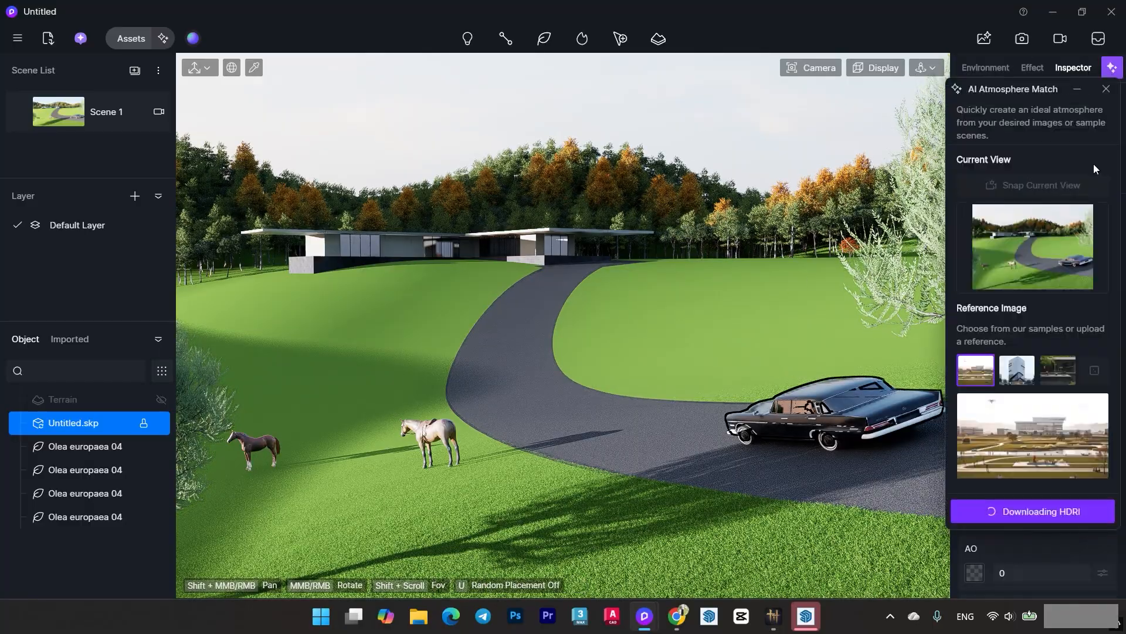
left_click(724, 118)
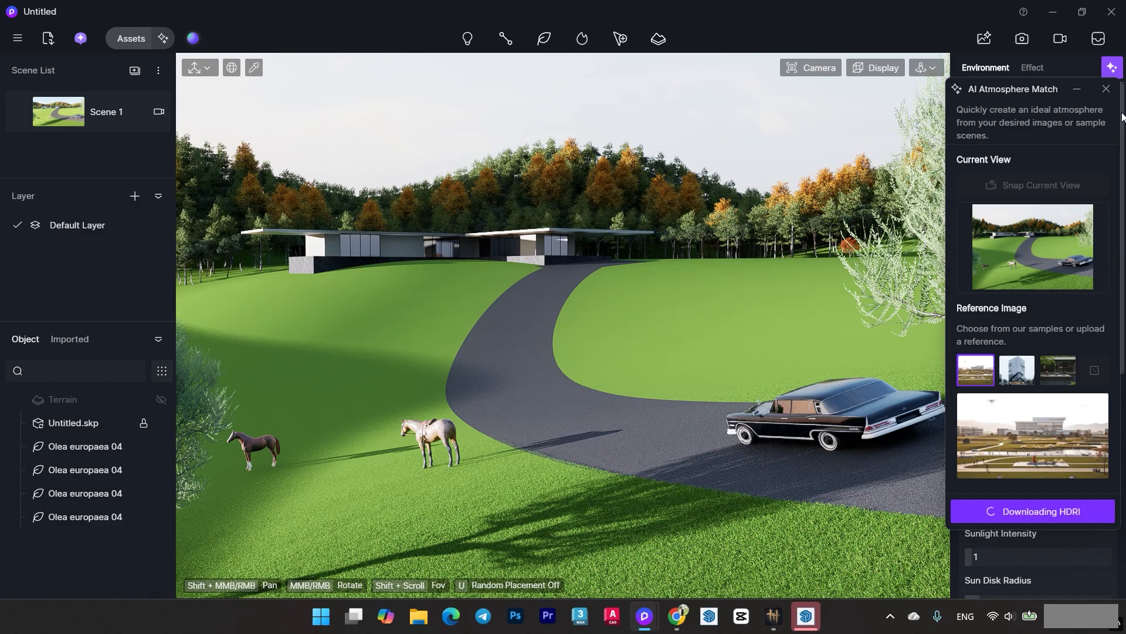
left_click(1033, 67)
left_click(988, 66)
left_click(1038, 130)
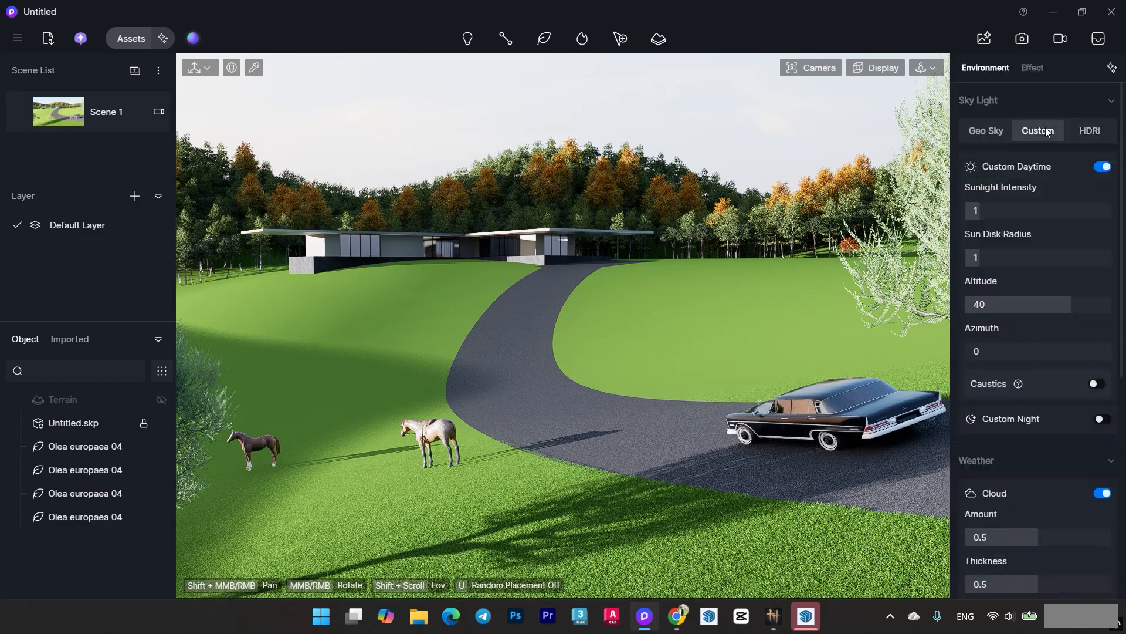
left_click(1082, 132)
Set the HDRI sky's light to 0.430 and the sunlight intensity to 1.2.
left_click_drag(1022, 261, 1020, 261)
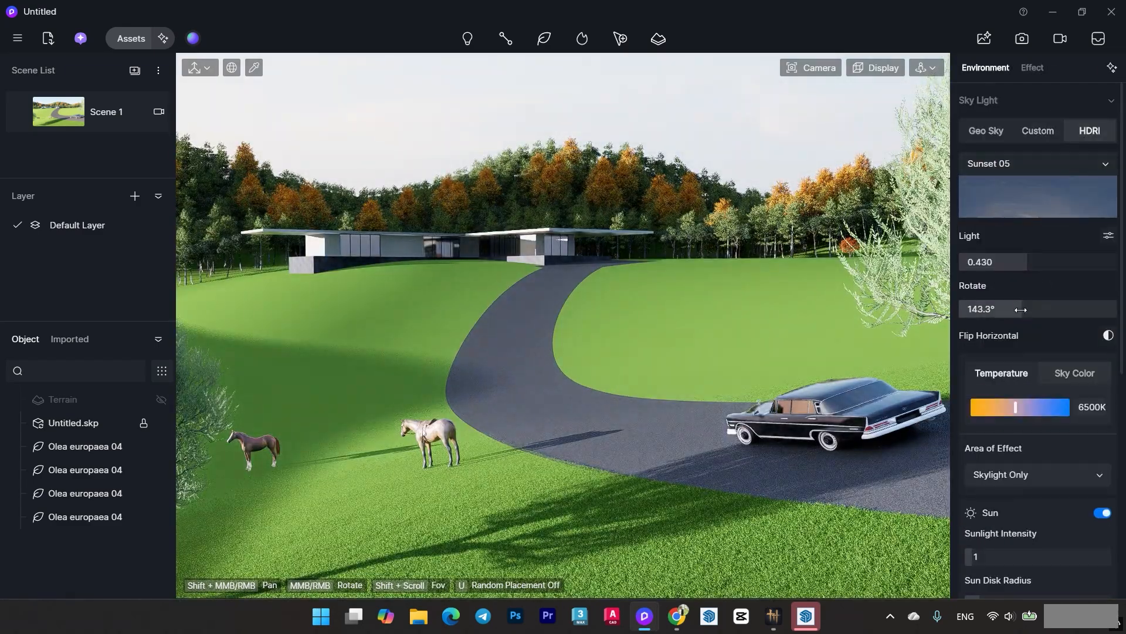
scroll(996, 485, "down", 1)
left_click_drag(975, 481, 978, 476)
scroll(978, 476, "down", 3)
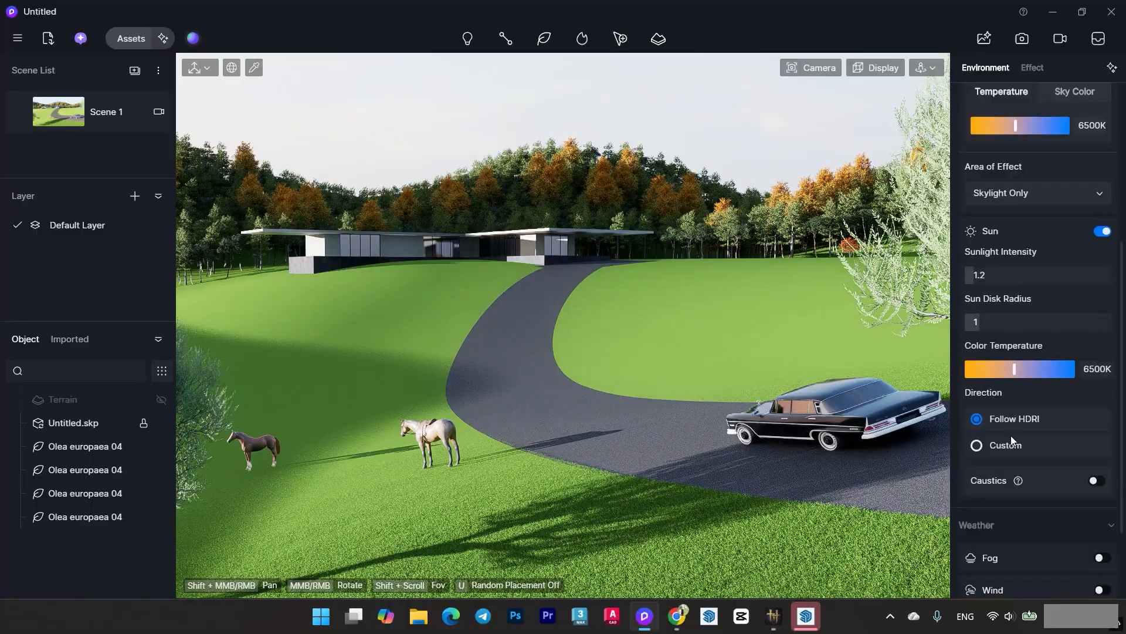
scroll(1026, 111, "up", 2)
Set the highlight local exposure to 0.23, and rotate the HDRI sky to about 188.3°.
left_click(1033, 67)
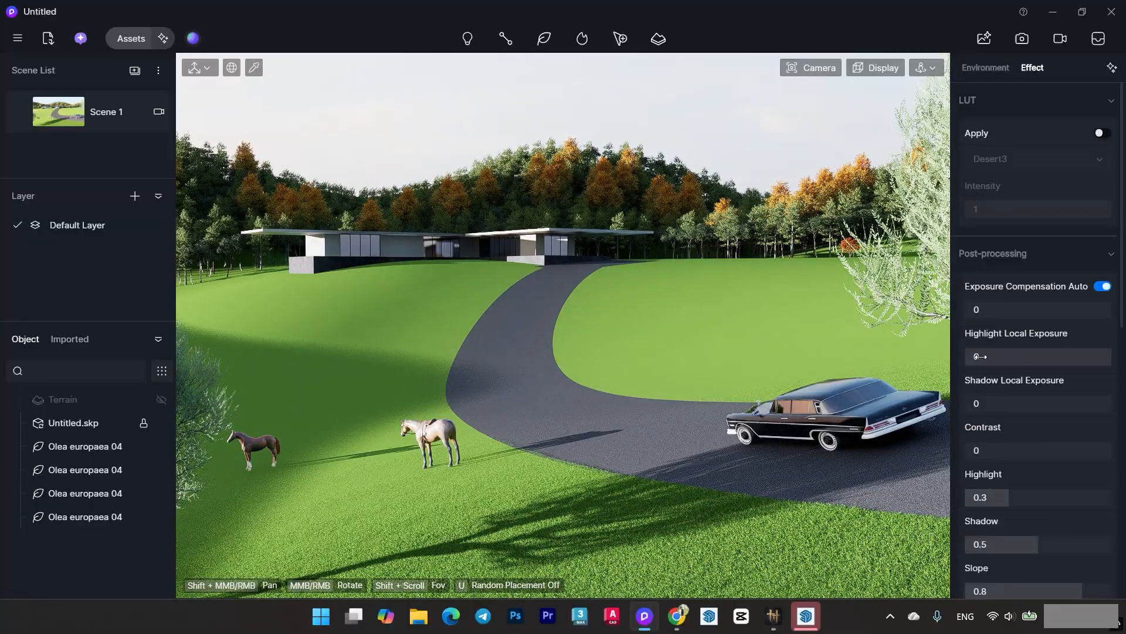
left_click(986, 68)
left_click_drag(1005, 200, 1042, 204)
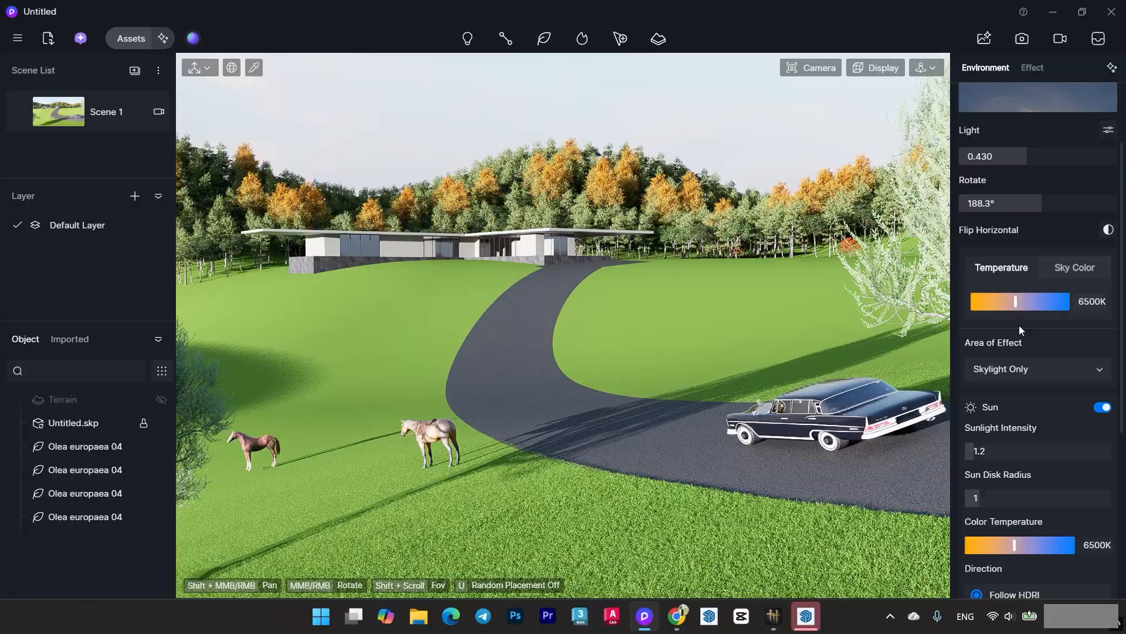
Enable fog in the weather settings and set its density to 0.
scroll(1019, 330, "down", 3)
scroll(1092, 296, "up", 5)
scroll(1111, 396, "down", 2)
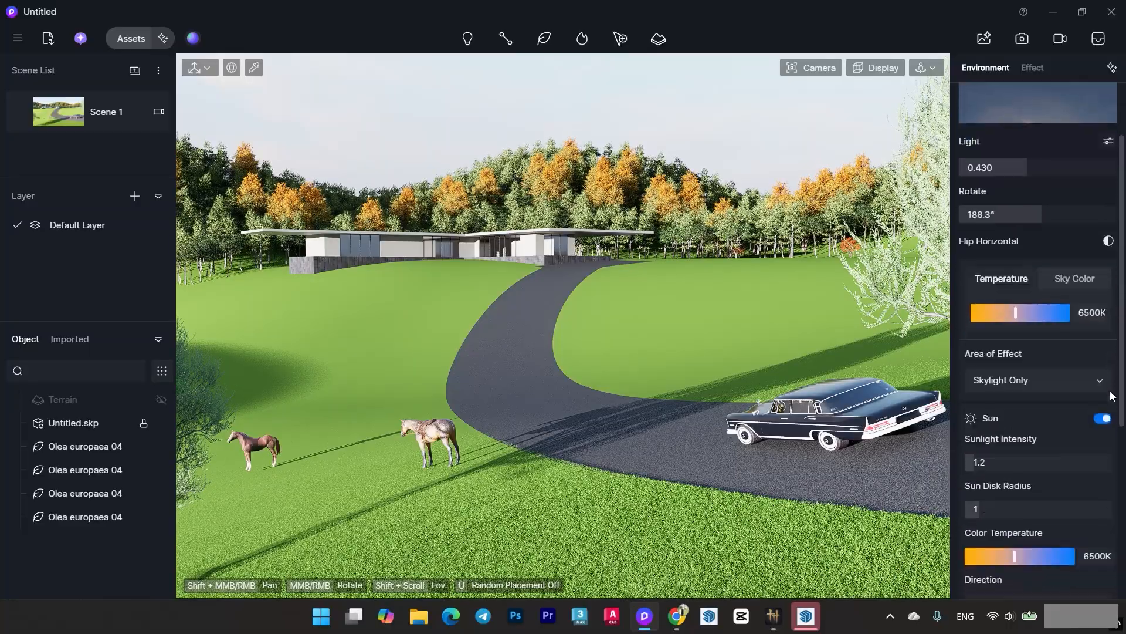
scroll(1111, 396, "down", 3)
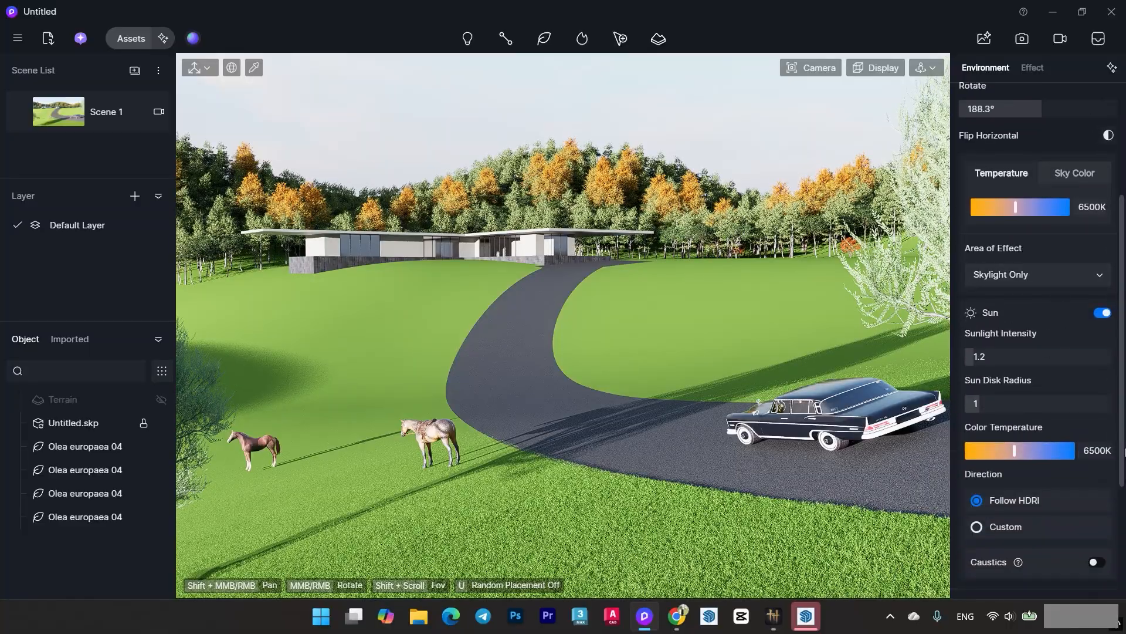
left_click_drag(1124, 452, 1125, 535)
left_click(1103, 491)
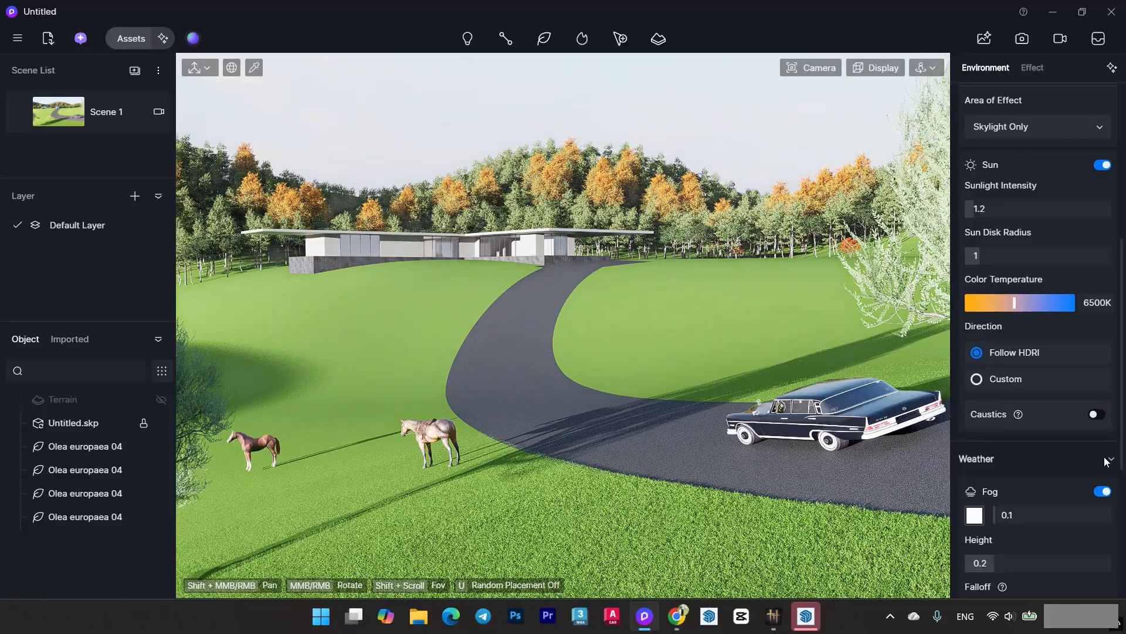
left_click_drag(1012, 515, 984, 505)
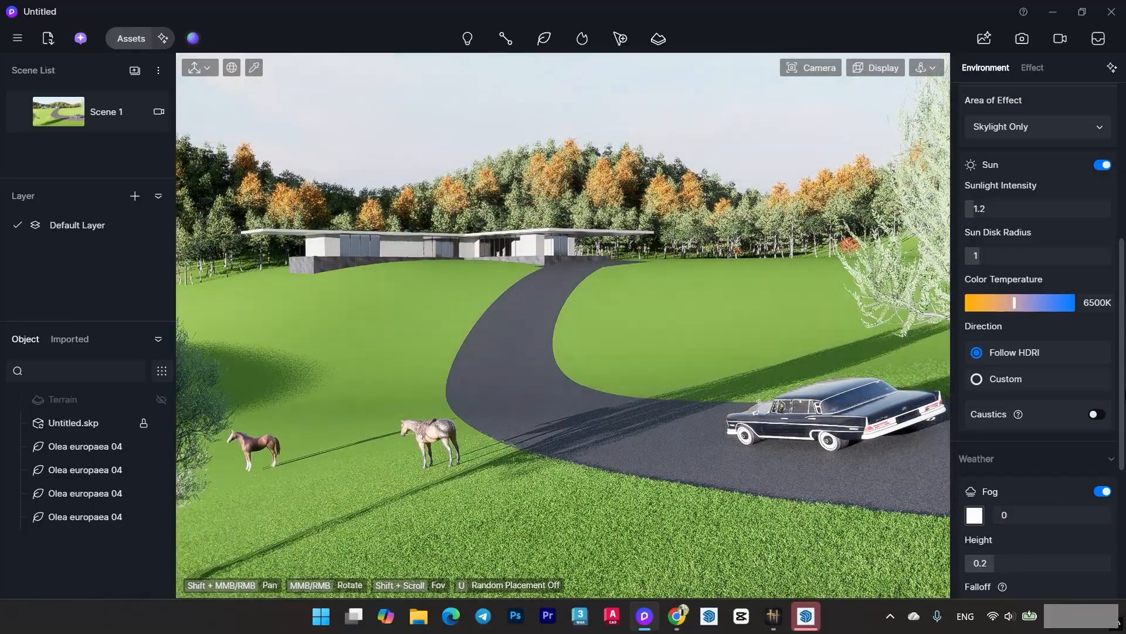
left_click_drag(1123, 352, 1103, 76)
Open the effect settings and add a new scene from the current view.
left_click(1029, 68)
left_click(134, 71)
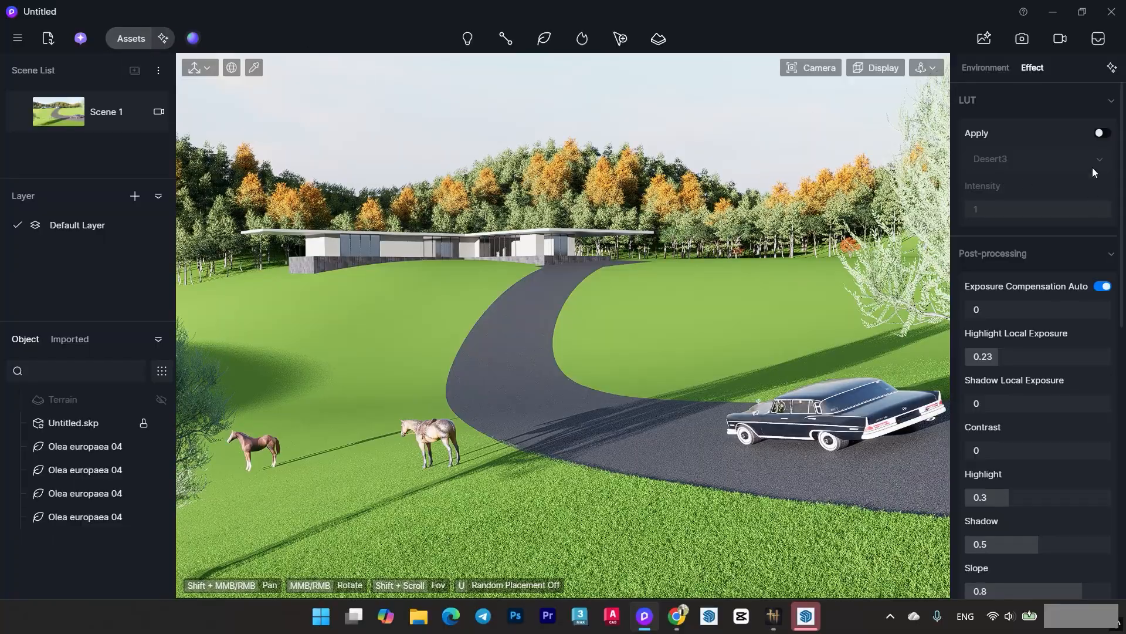
Apply the AI Atmosphere Match with the first sample reference image, and set the cloud amount to 0.11, thickness to 0.29 and density to 0.19.
left_click(1112, 68)
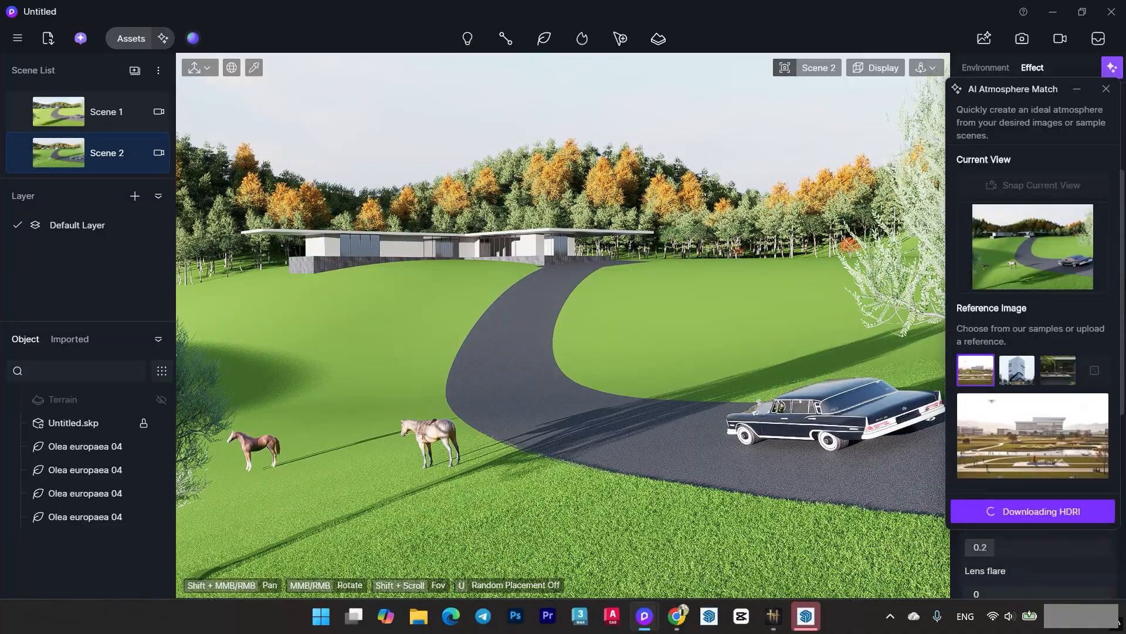
left_click(986, 67)
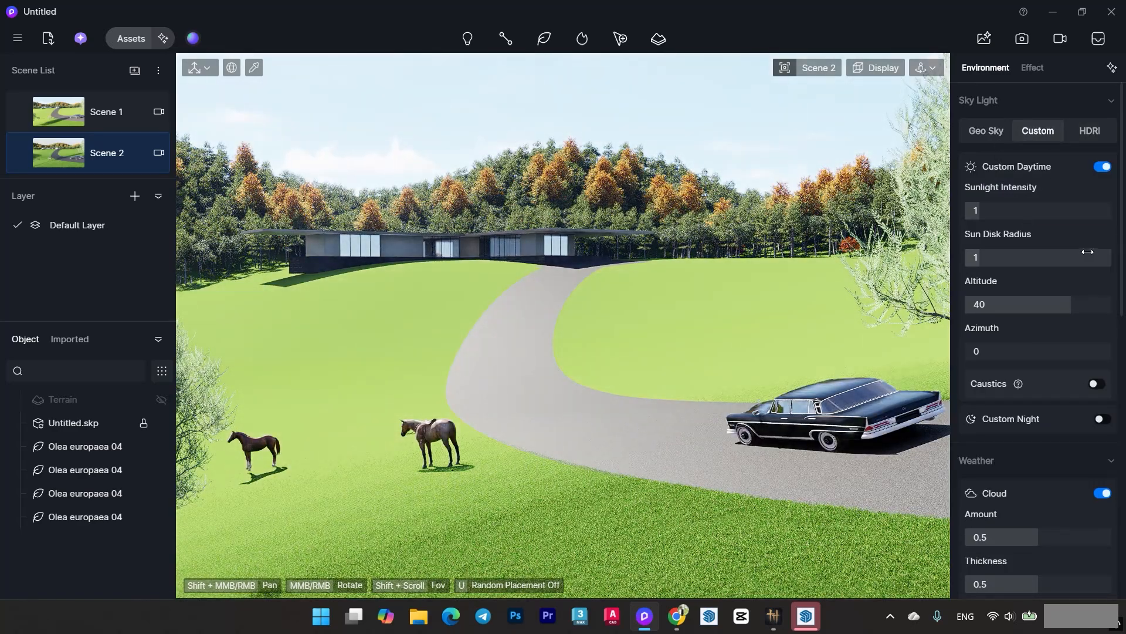
left_click_drag(1036, 536, 976, 535)
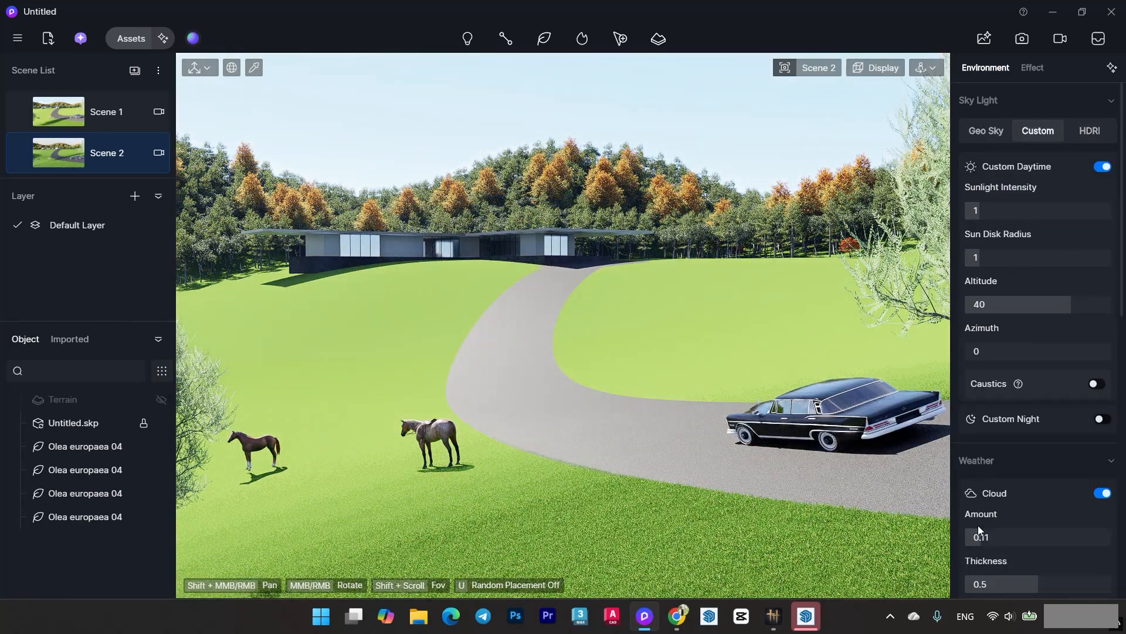
scroll(976, 528, "down", 3)
left_click_drag(1036, 478, 1007, 478)
left_click_drag(1037, 527, 993, 526)
scroll(1051, 482, "down", 8)
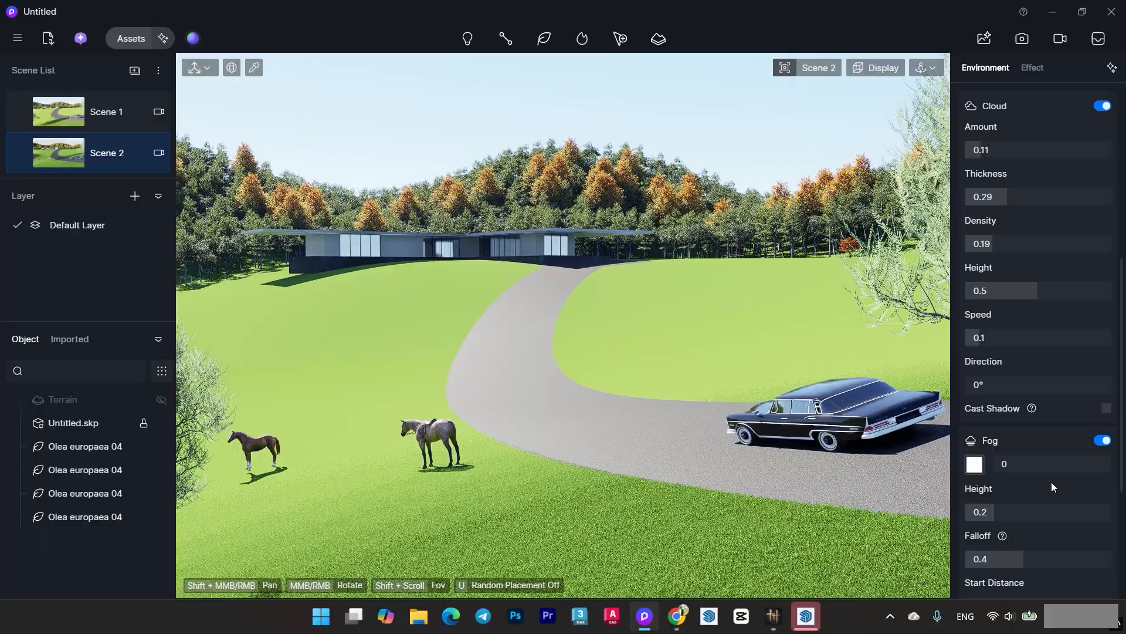
Position the custom daytime sun at an altitude of 11.2 and an azimuth of 126.
scroll(1046, 471, "up", 10)
left_click_drag(1074, 306, 1048, 303)
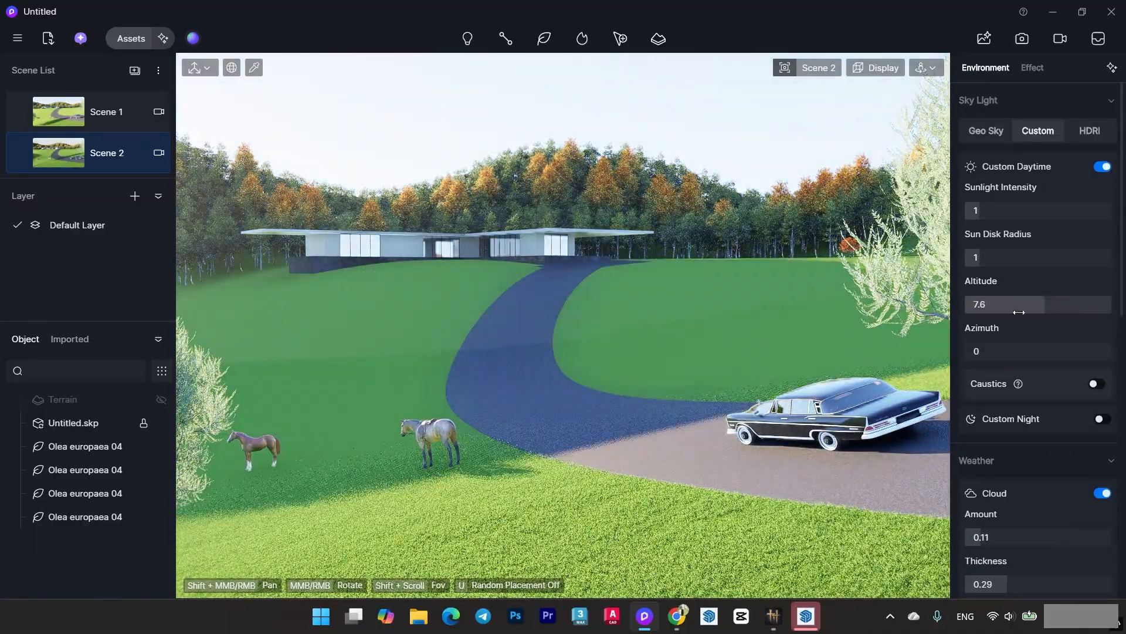
left_click_drag(992, 351, 1030, 345)
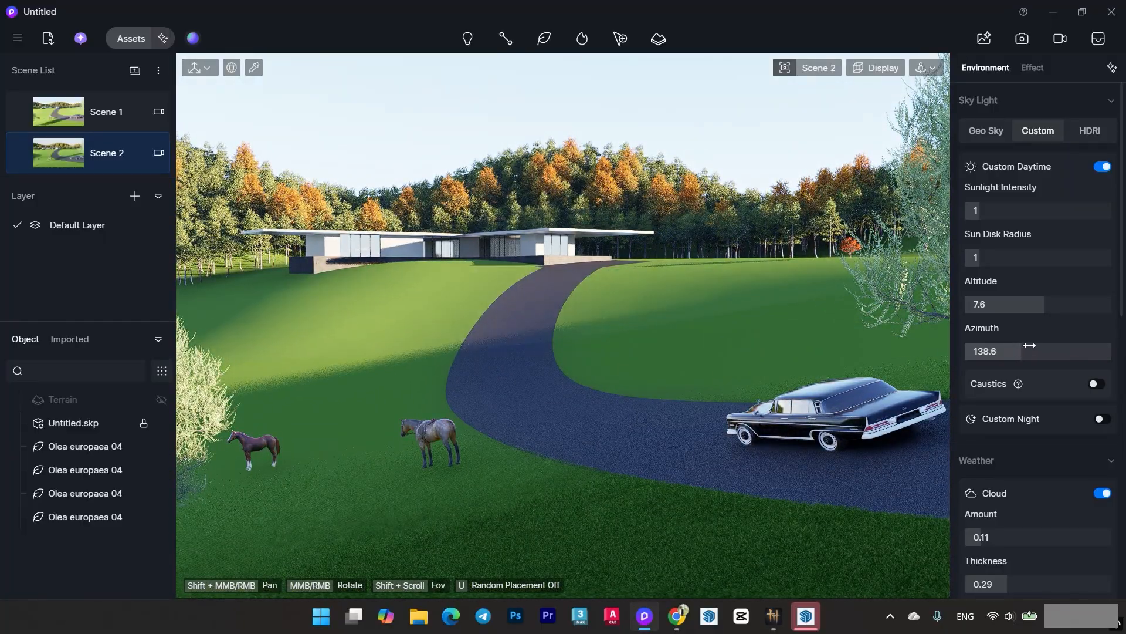
mouse_move(1062, 346)
left_mouse_down()
mouse_move(991, 352)
mouse_move(1022, 355)
left_mouse_up()
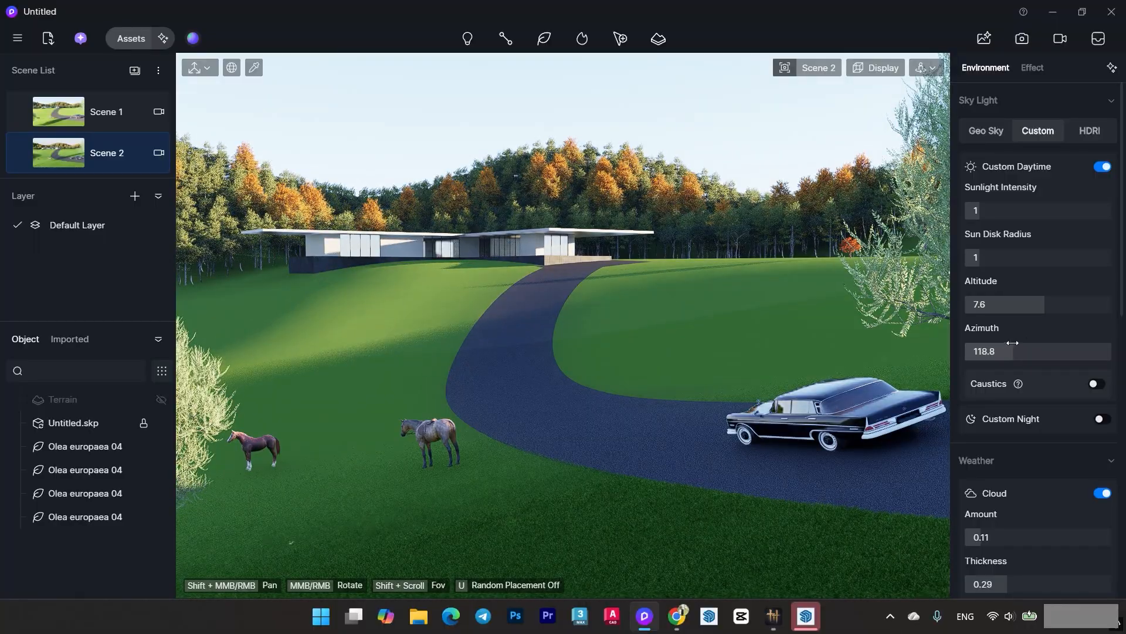
left_click_drag(1044, 304, 1047, 306)
mouse_move(1015, 347)
left_mouse_down()
mouse_move(1002, 349)
mouse_move(1019, 349)
left_mouse_up()
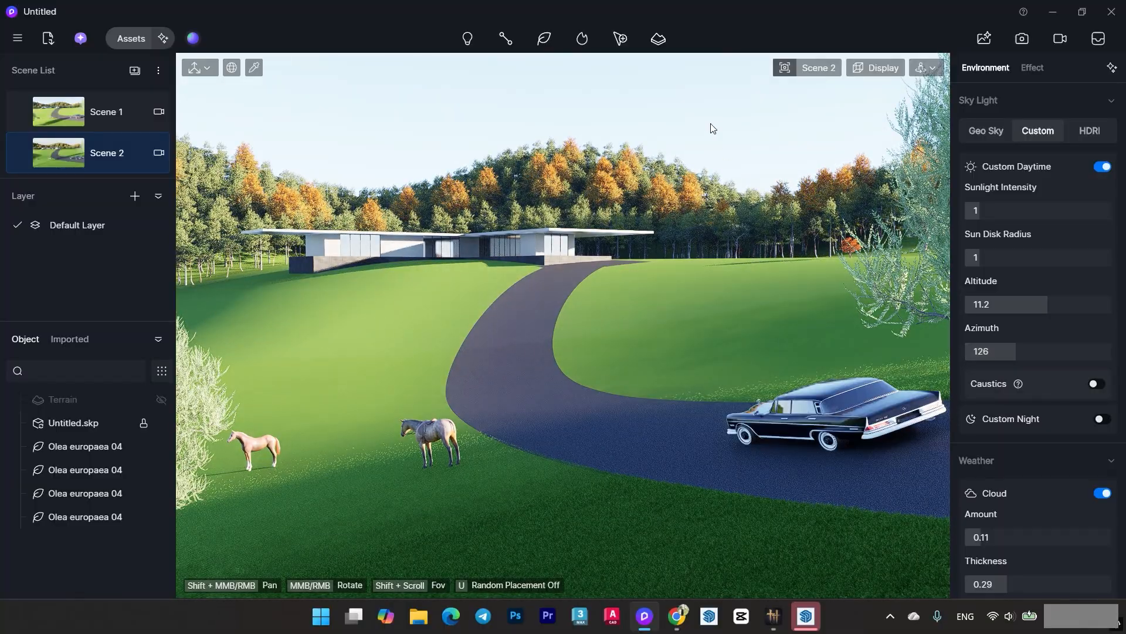
Switch the viewport navigation to free camera movement and tilt the view up to show more sky above the house.
left_click(925, 69)
left_click(881, 111)
right_click_drag(692, 165, 703, 127)
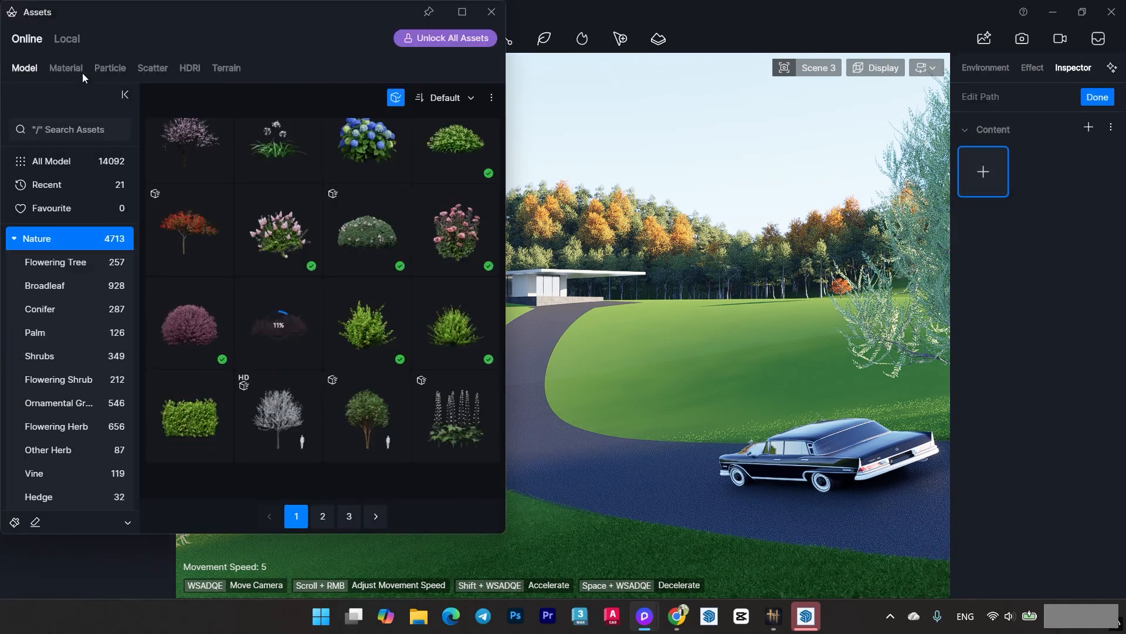
Draw a linear custom path with eight points across the lawn and road, using a bird from the Animal models as its content.
left_click(16, 238)
left_click(65, 285)
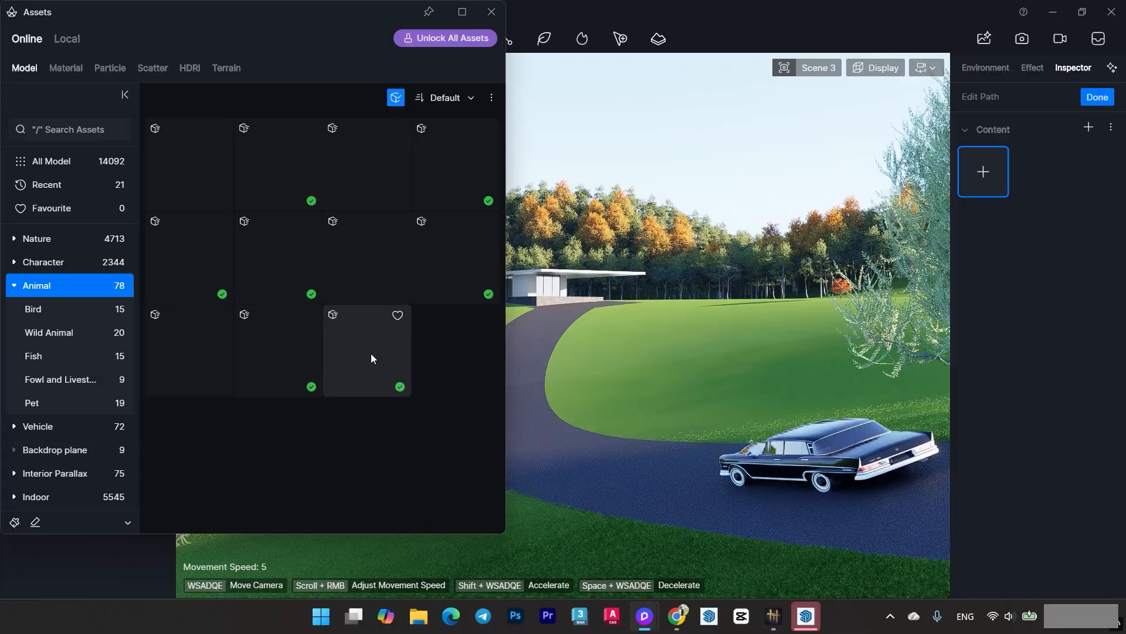
left_click(725, 375)
left_click(648, 399)
left_click(510, 414)
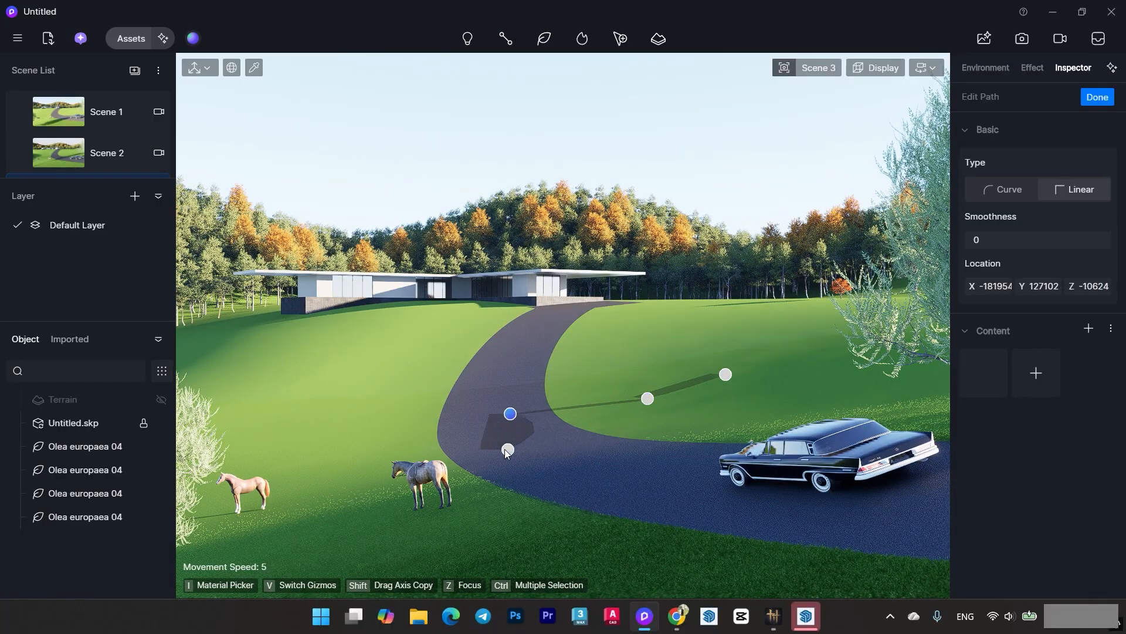
left_click(508, 449)
left_click(281, 424)
left_click(414, 388)
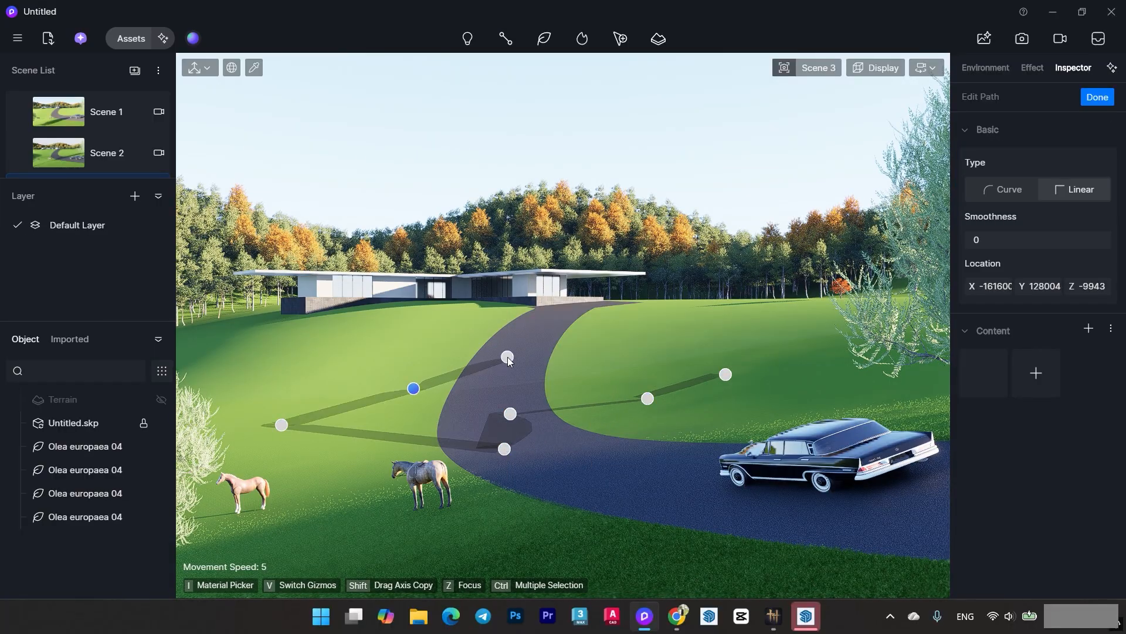
left_click(507, 357)
left_click(569, 446)
right_click(569, 445)
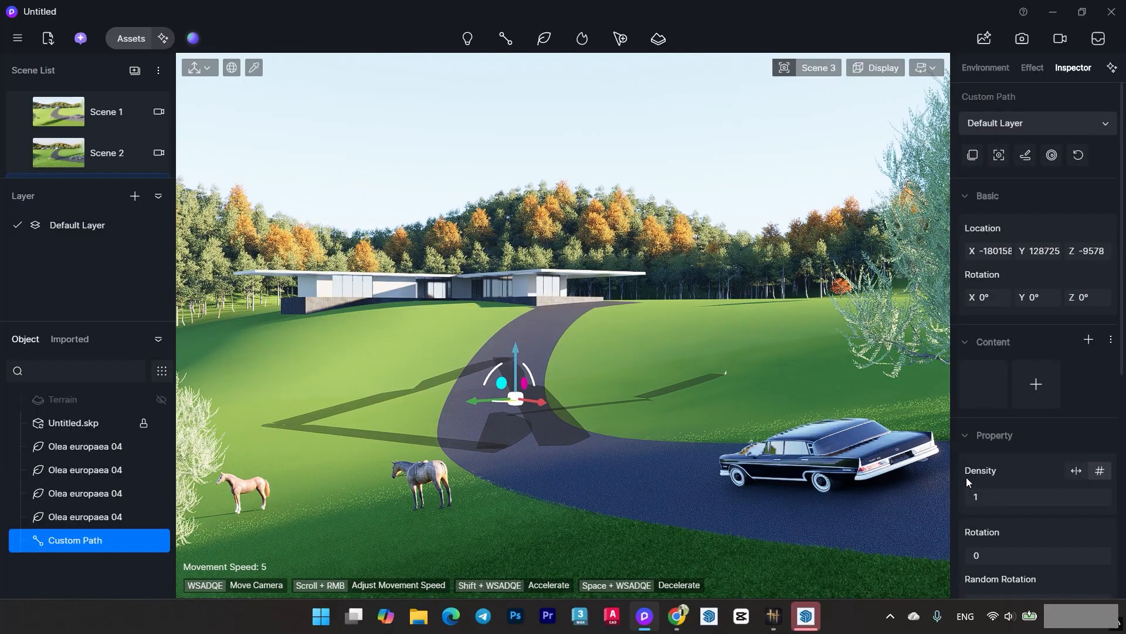
Set the bird path's density to 25 and random offset to 21.6 m, and raise the path into the sky above the forest.
left_click_drag(981, 494, 996, 492)
scroll(991, 497, "down", 3)
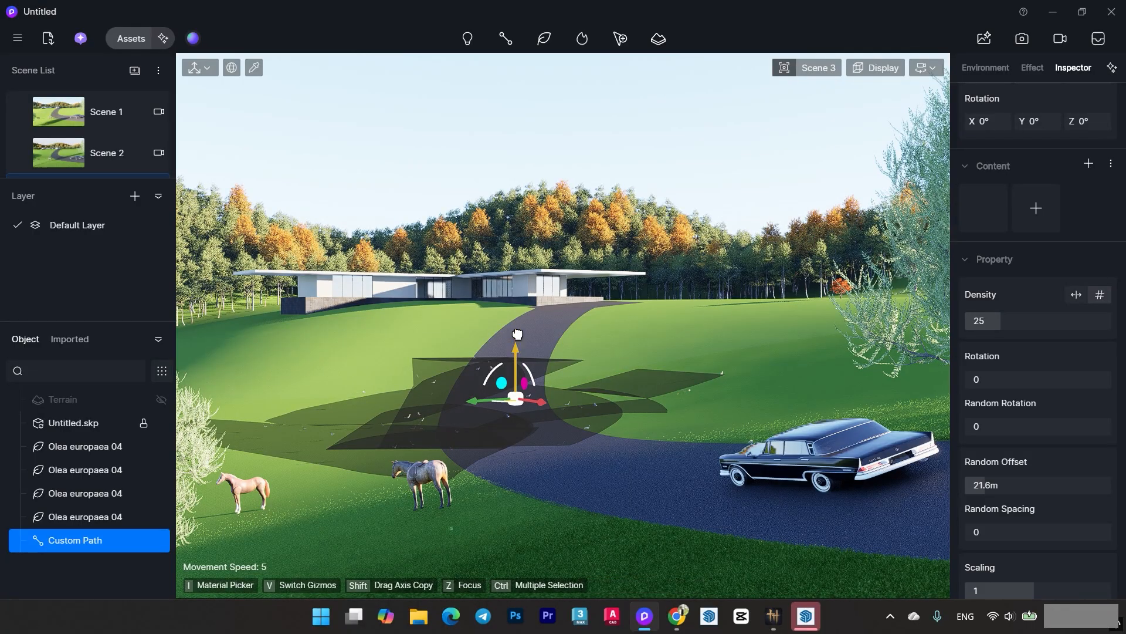
left_click_drag(516, 347, 529, 88)
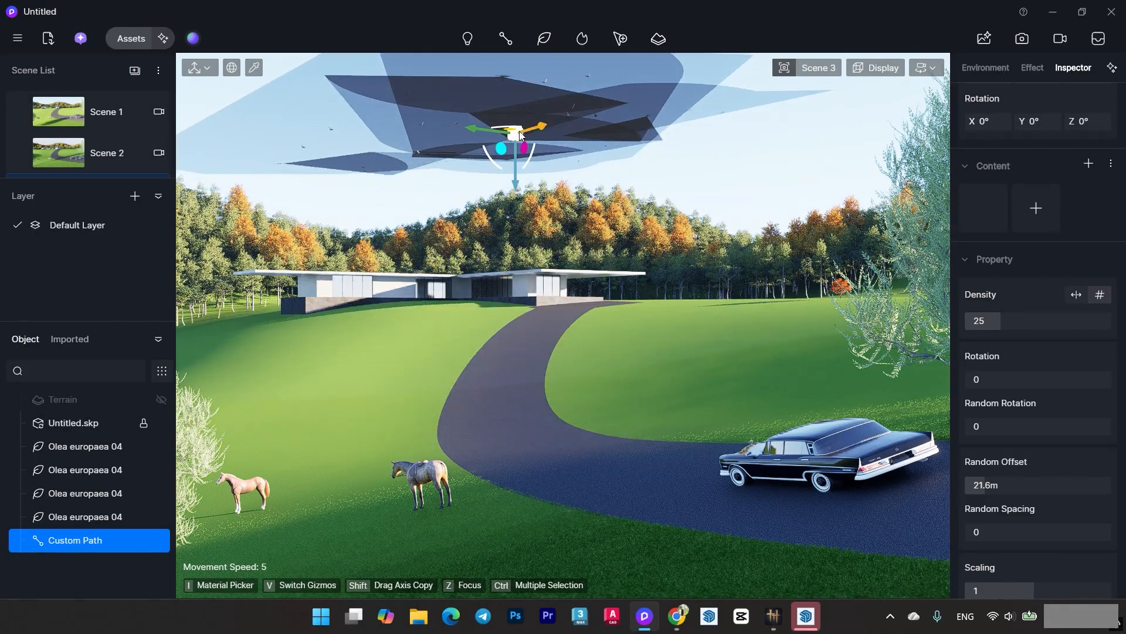
left_click_drag(520, 137, 486, 159)
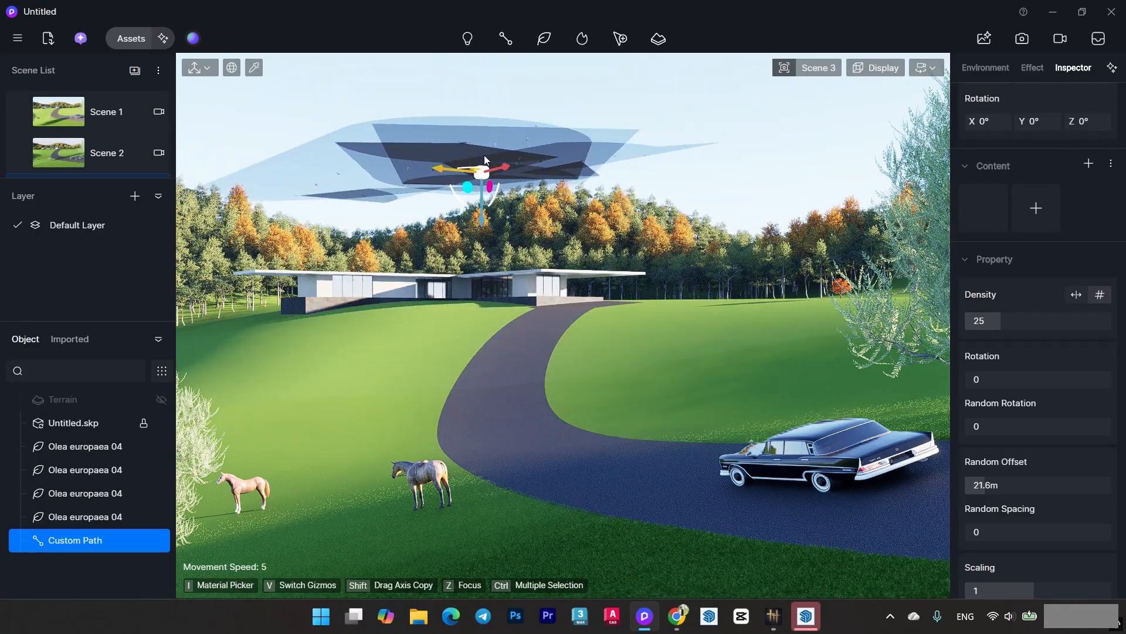
Hide the path overlays in the viewport display options.
left_click(667, 104)
left_click(927, 67)
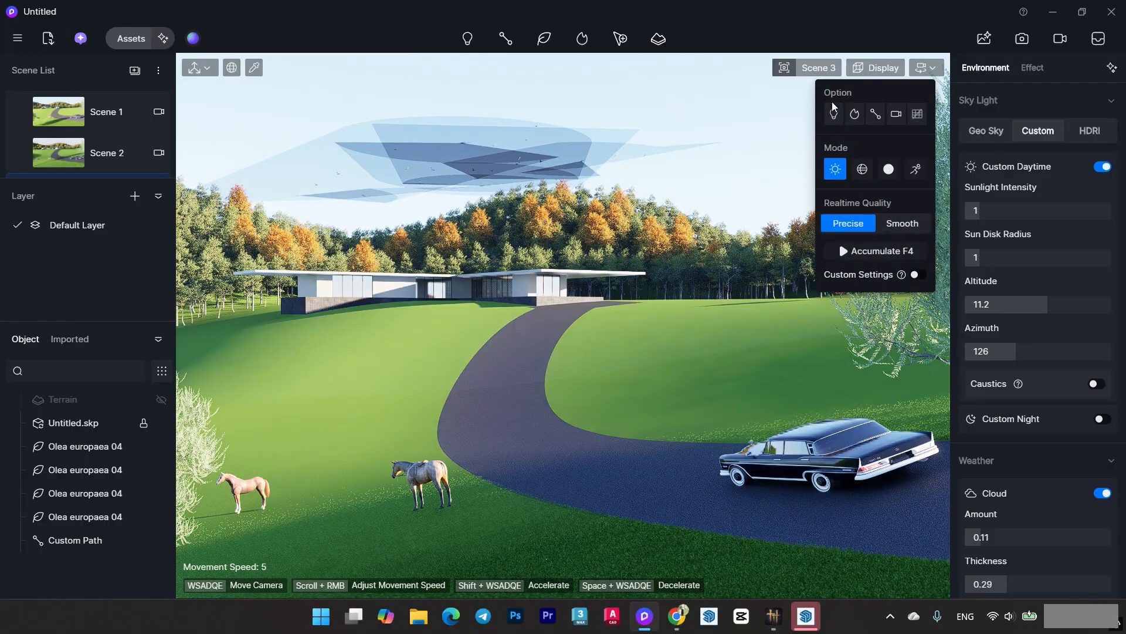
left_click(862, 114)
Reposition the bird path so the flock spreads across the sky above the house and forest, and deselect it.
left_click(516, 167)
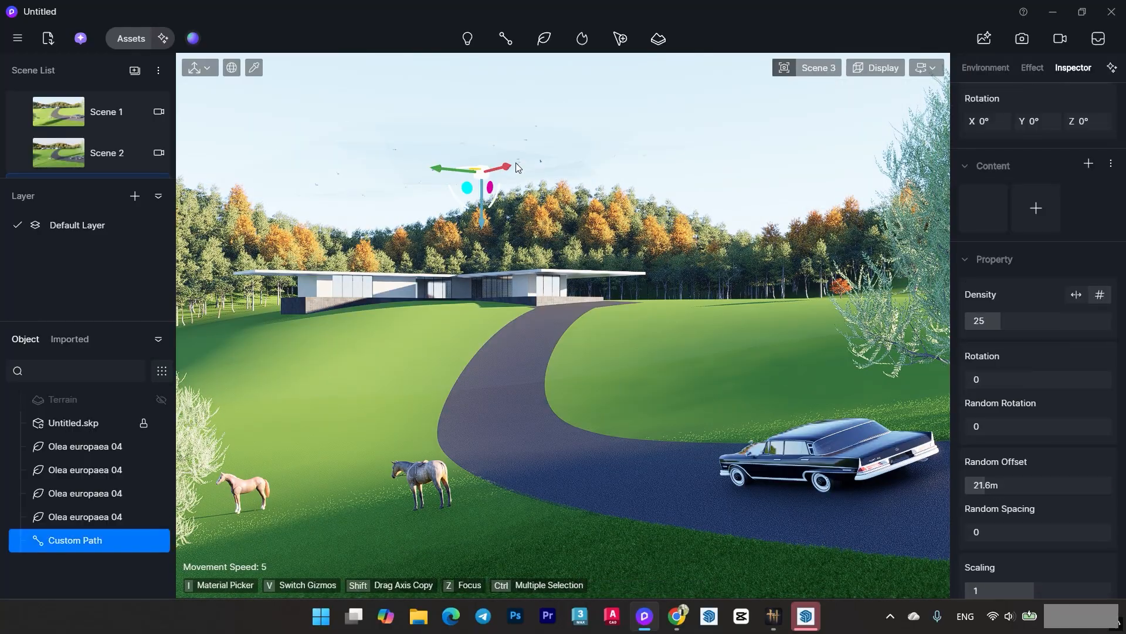
left_click_drag(520, 161, 659, 133)
left_click_drag(545, 128, 405, 129)
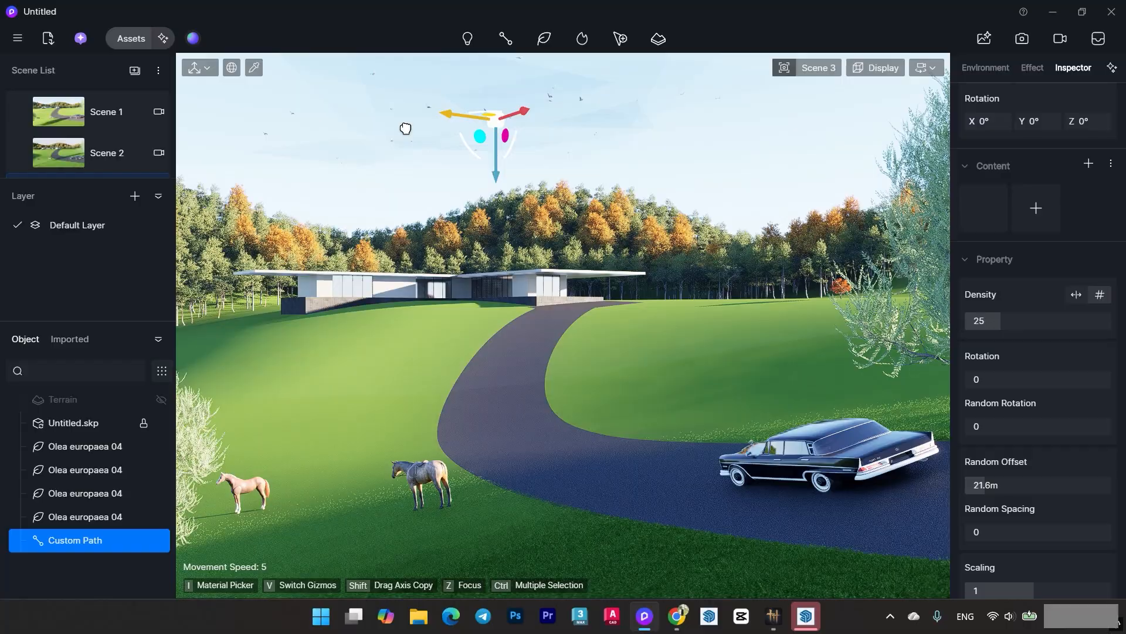
left_click_drag(500, 174, 649, 161)
left_click(734, 141)
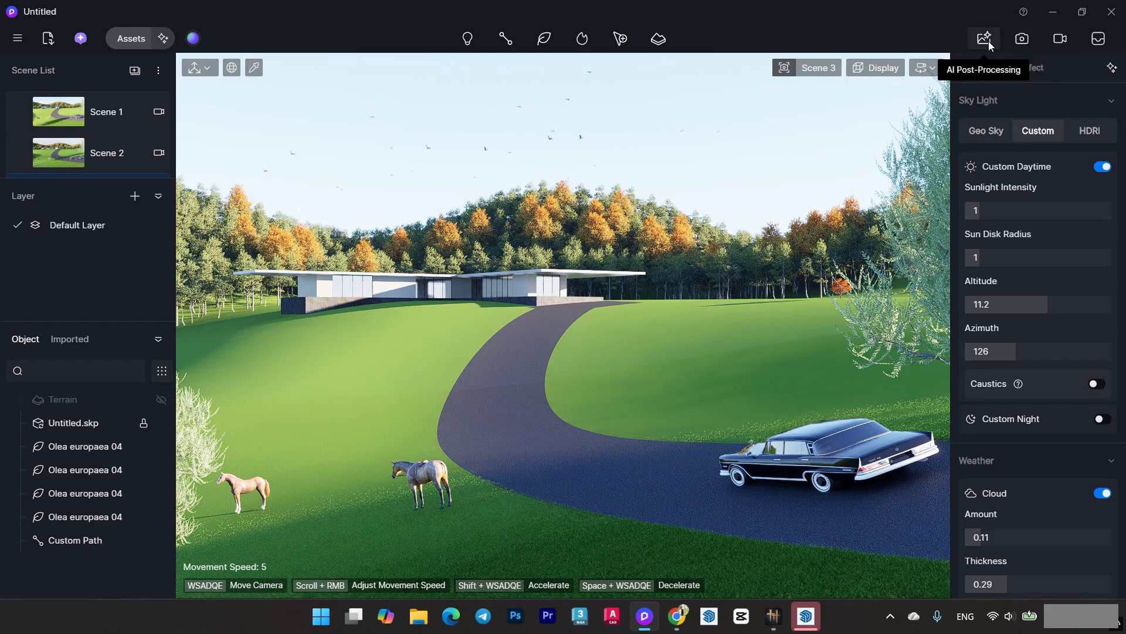
Set up an image render with a 3:2 aspect ratio and the 4k preset size.
left_click(1021, 38)
left_click(536, 565)
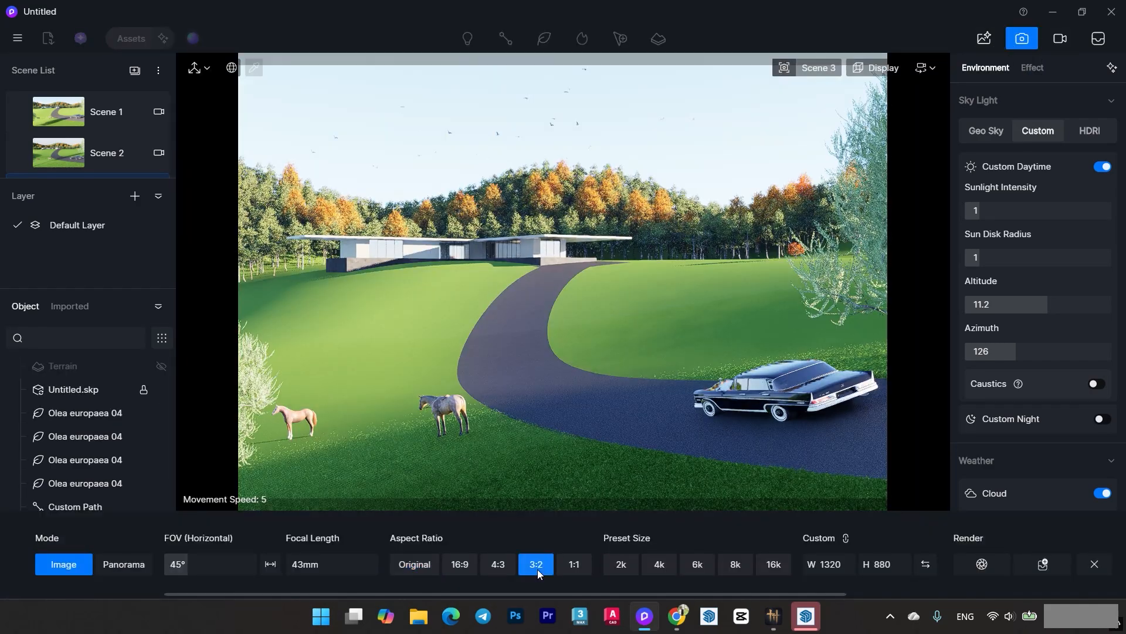
left_click(659, 563)
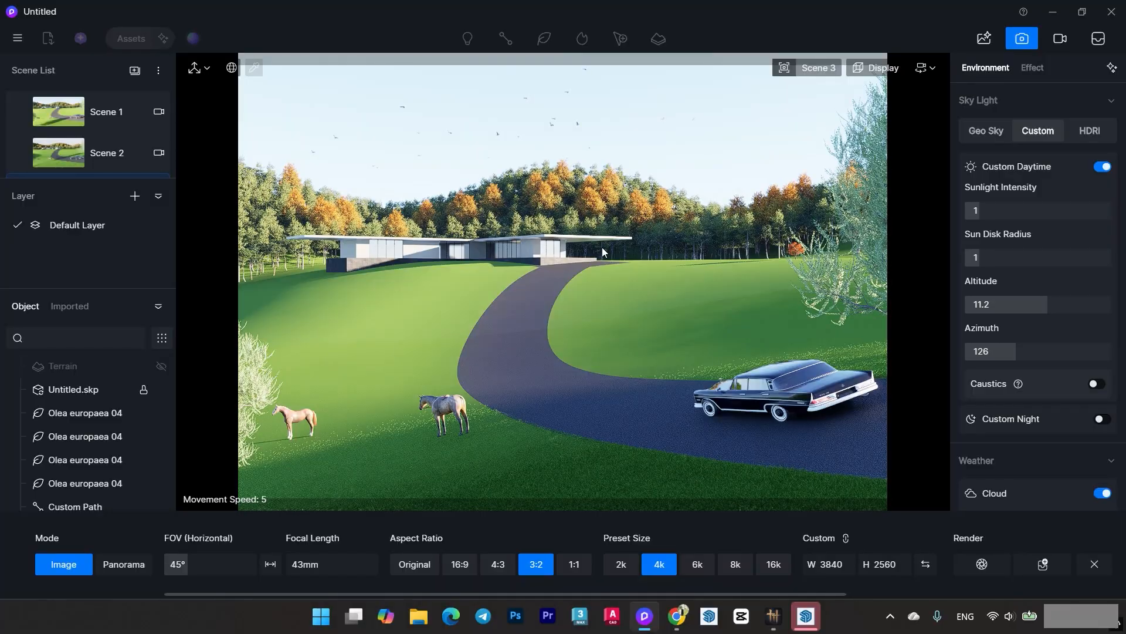